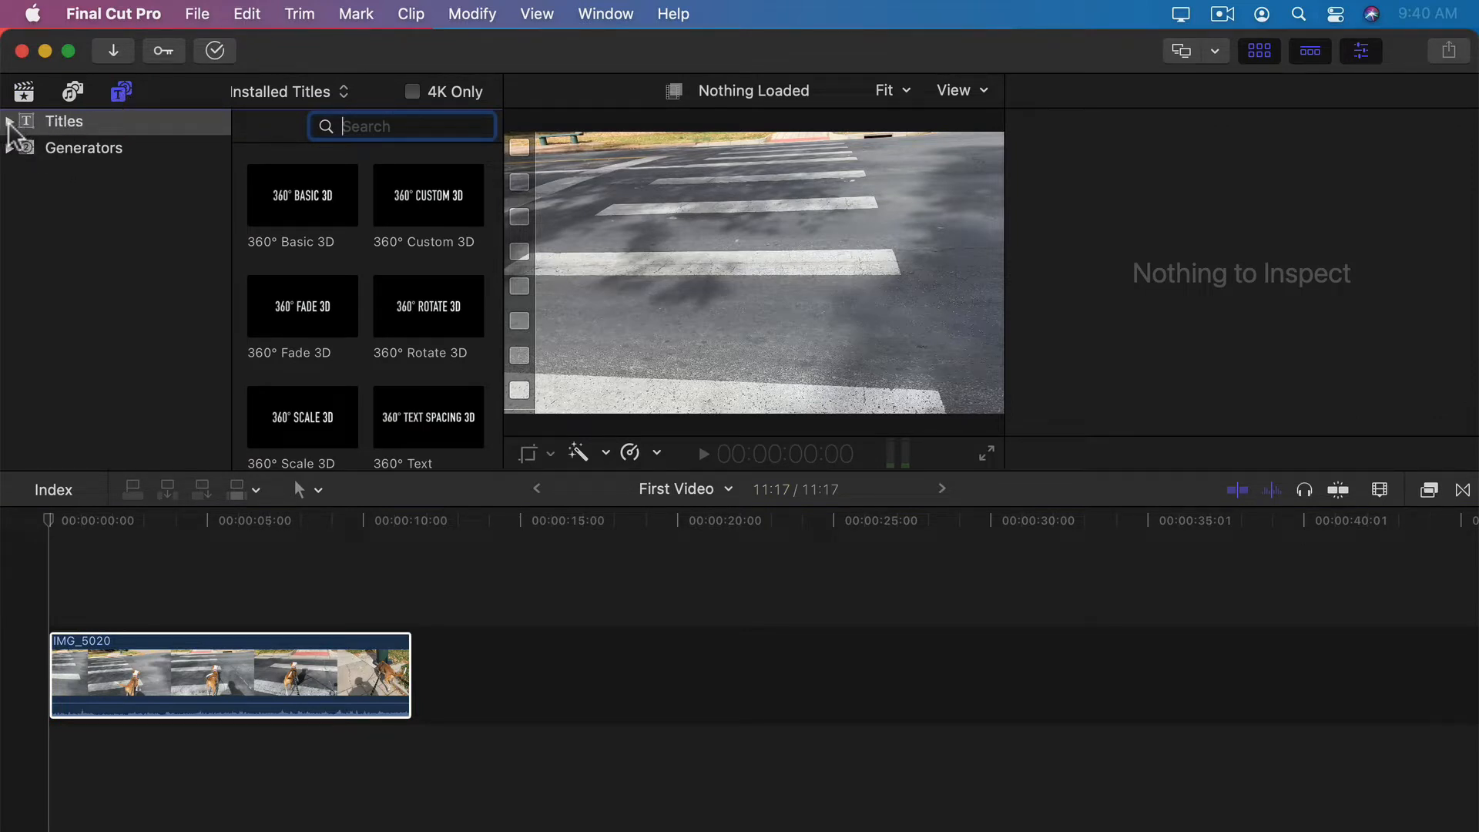
Find the Basic Title in the Titles category and connect it above the start of the IMG_5020 clip
click(9, 121)
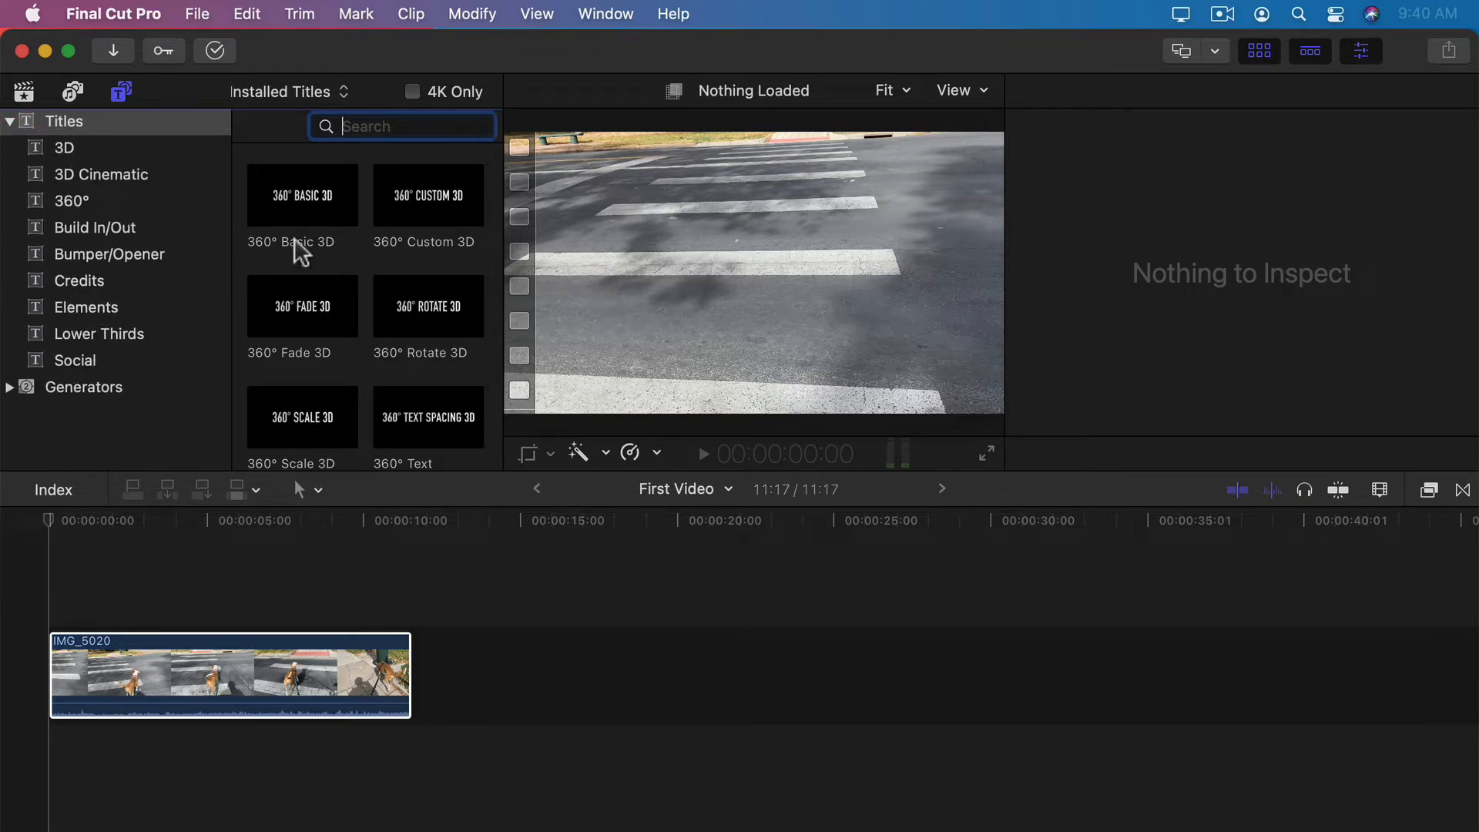
scroll(379, 277, down, 10)
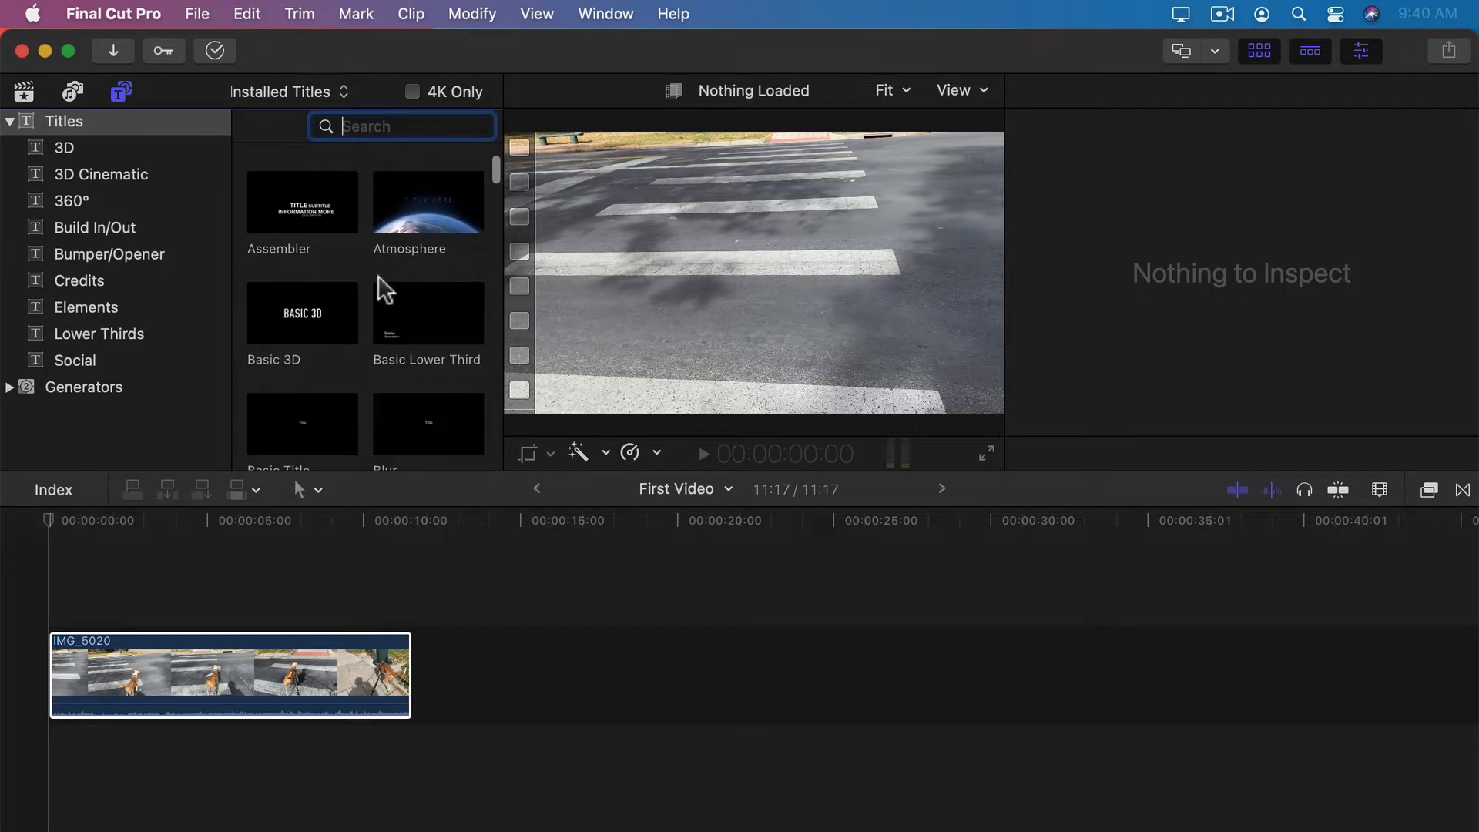
scroll(383, 290, down, 3)
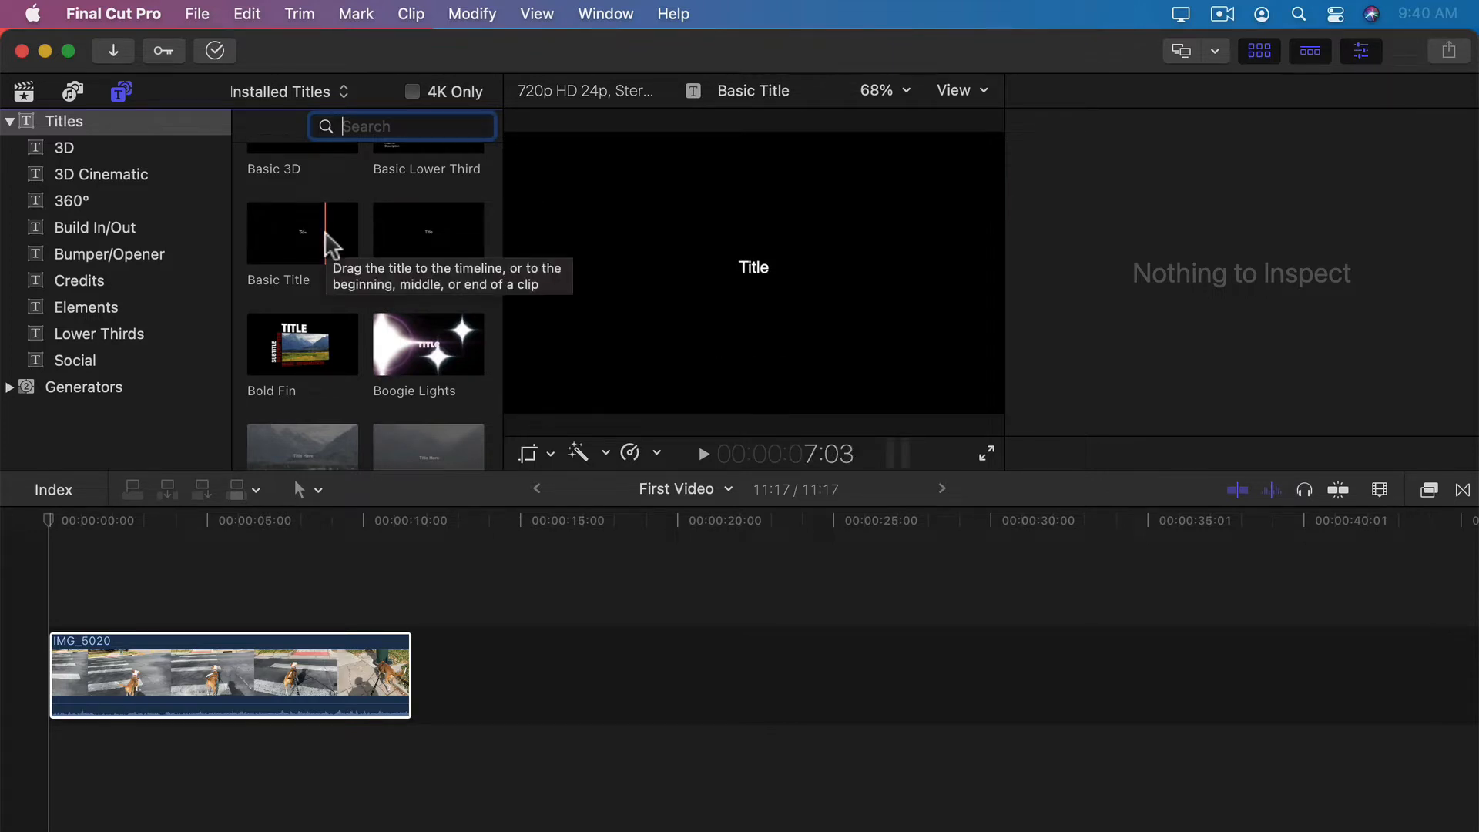
click(300, 247)
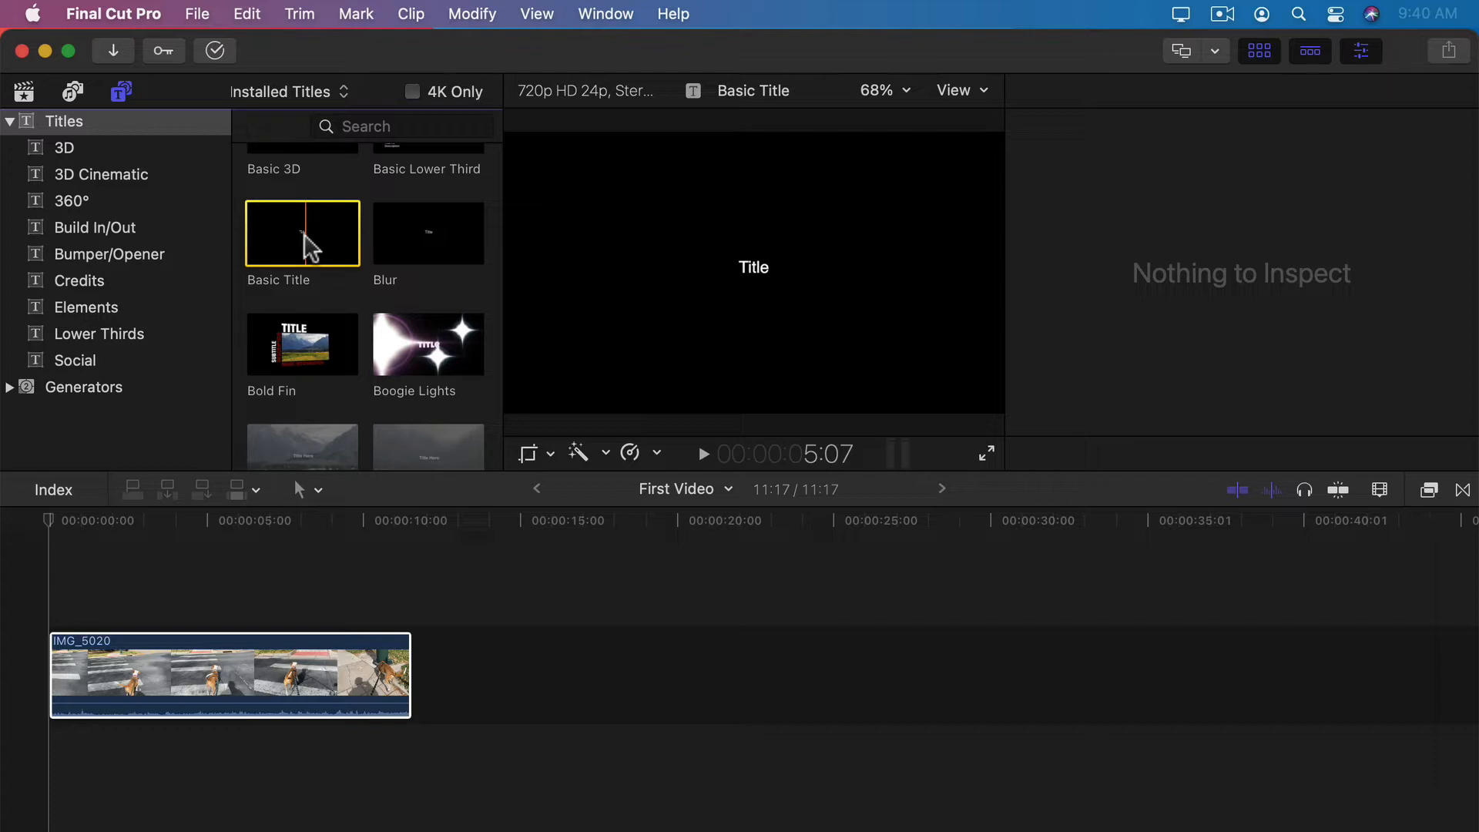
drag(308, 247, 49, 610)
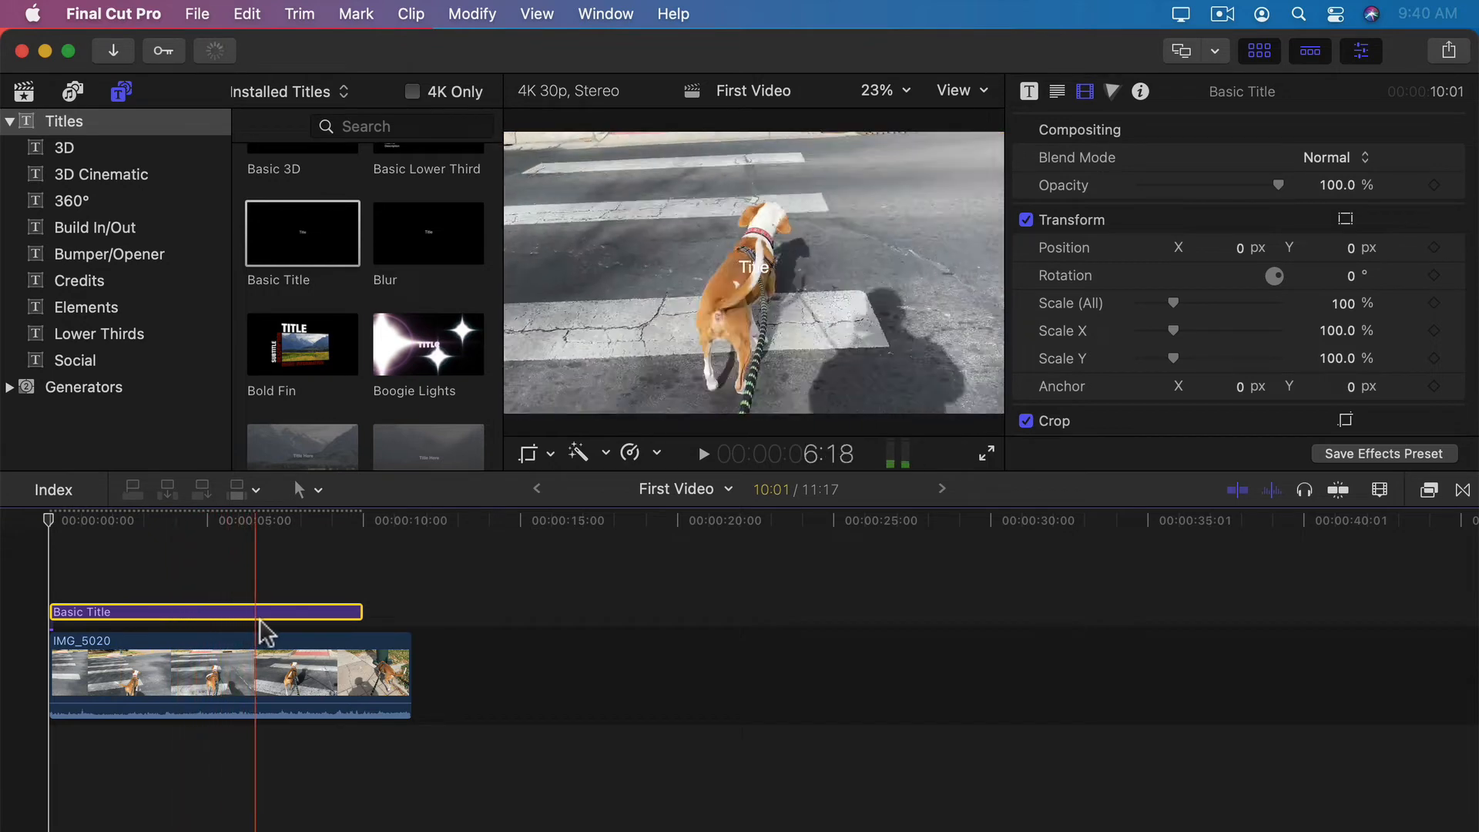
Try the Basic Title after the IMG_5020 clip instead, and put it back above the clip's start
key(BackSpace)
drag(302, 245, 452, 680)
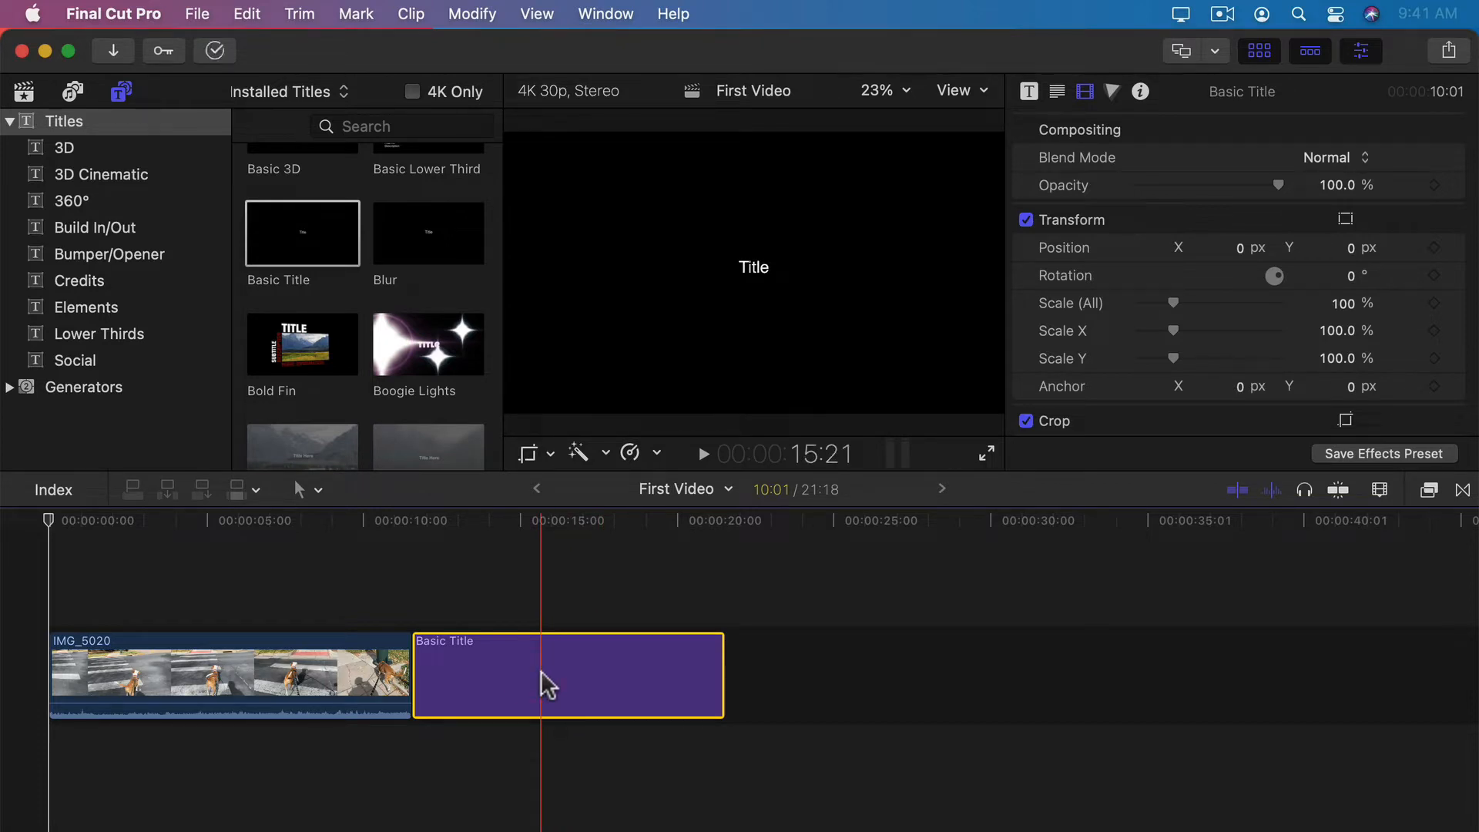
key(Delete)
drag(313, 241, 55, 616)
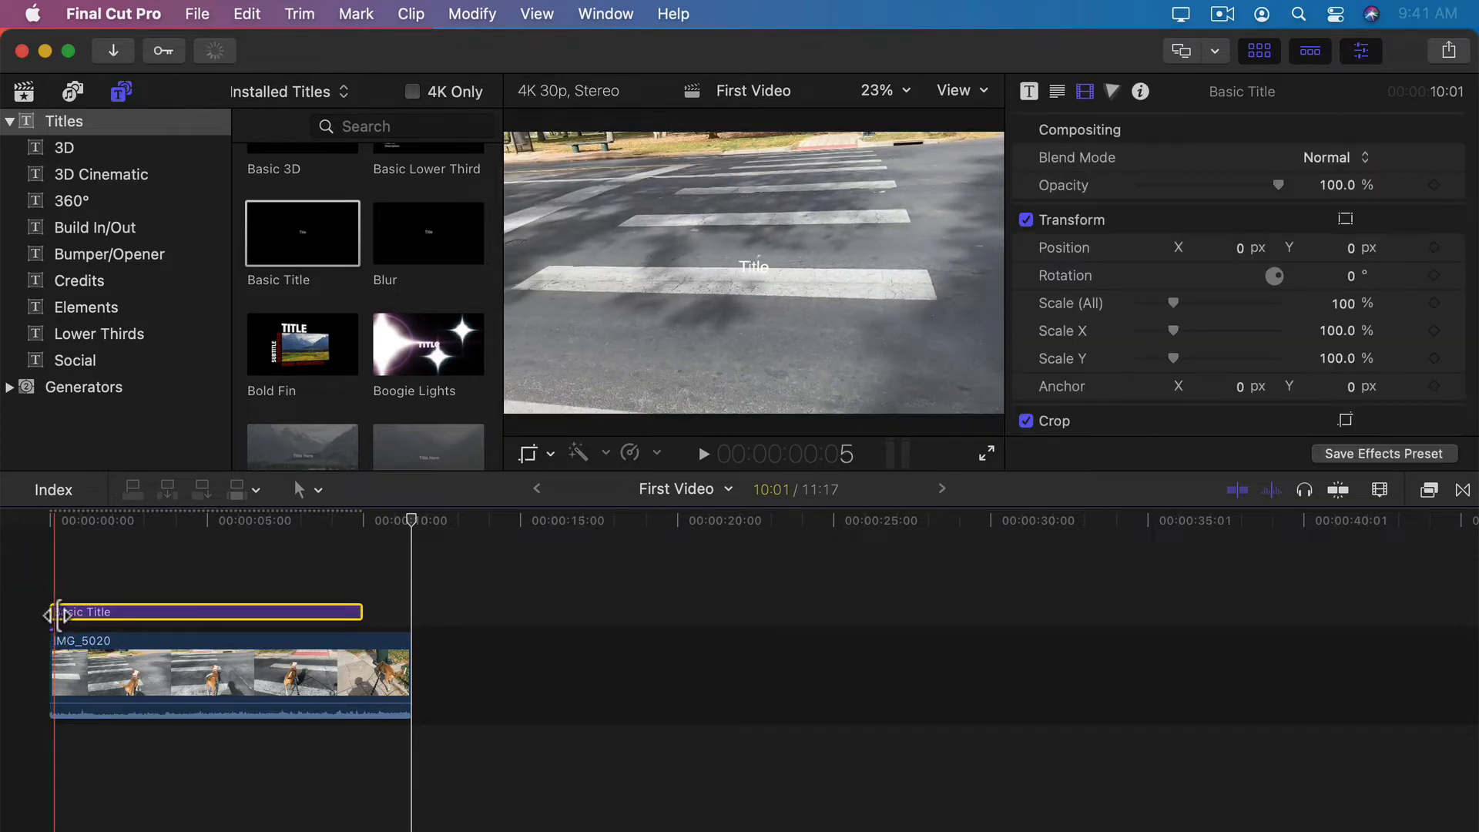
Show the frame at about 3:21 and replace the title's placeholder text with "Something"
click(165, 520)
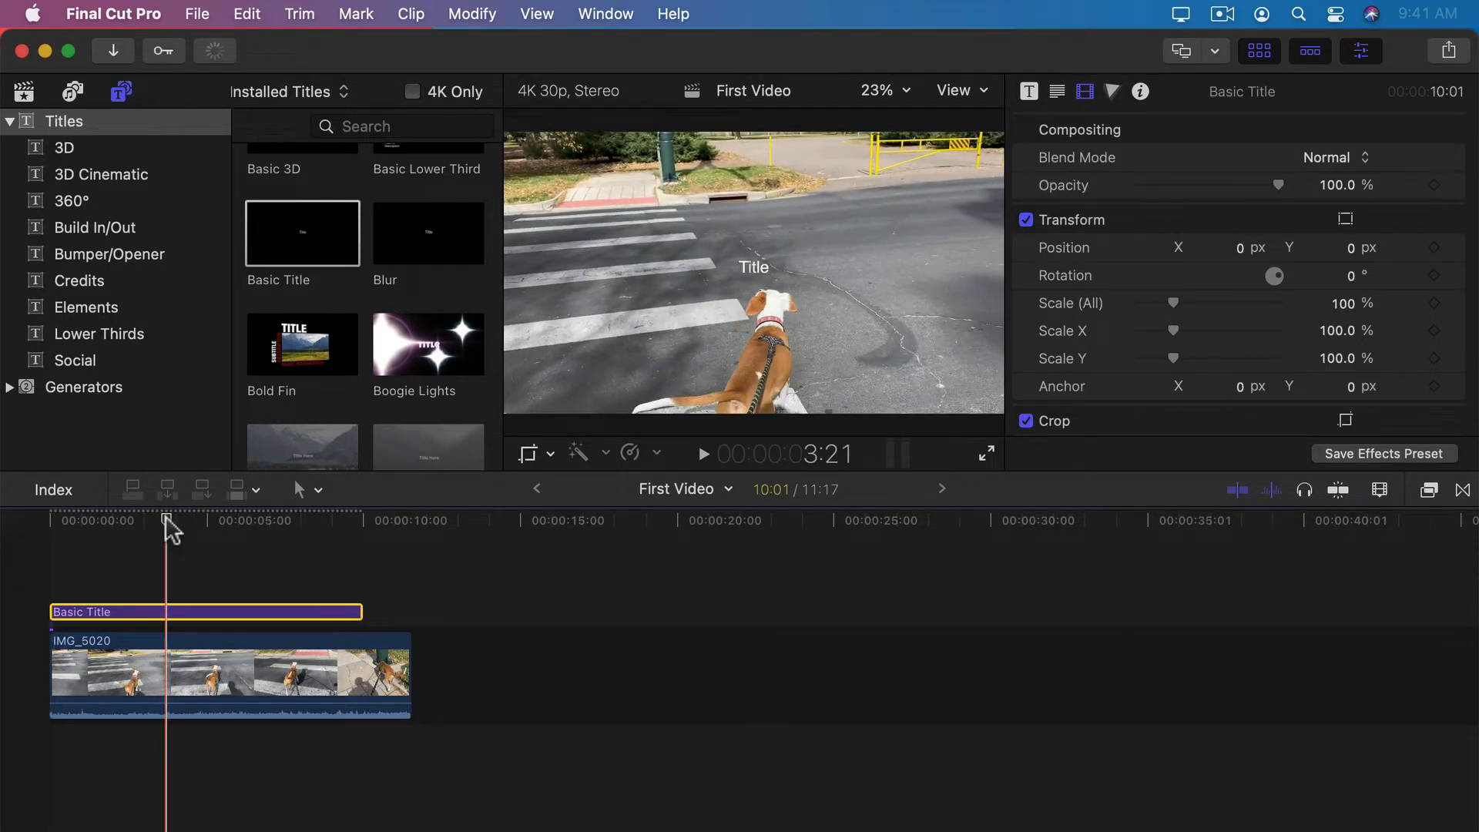
double_click(751, 271)
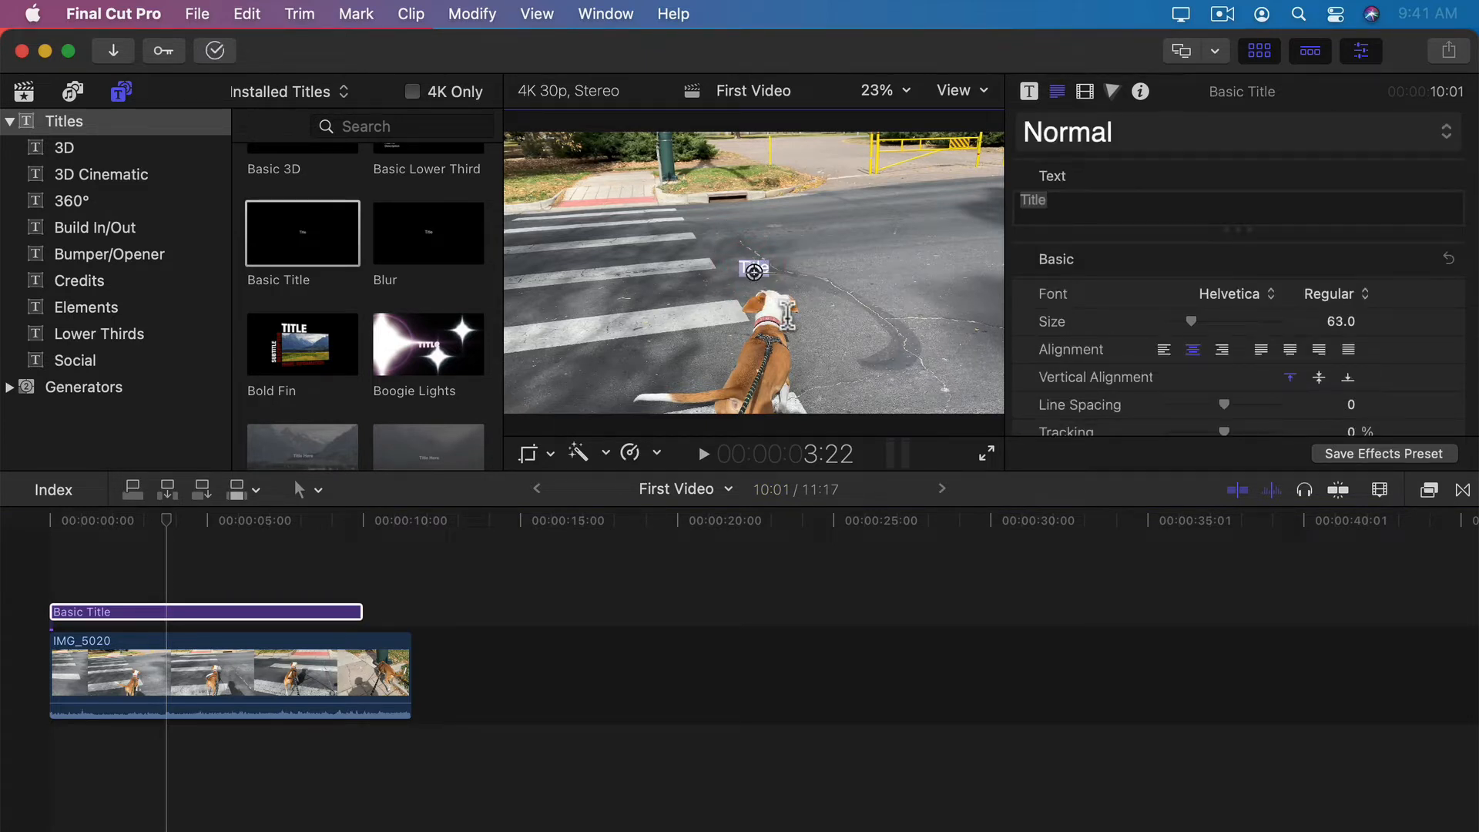
text(Something)
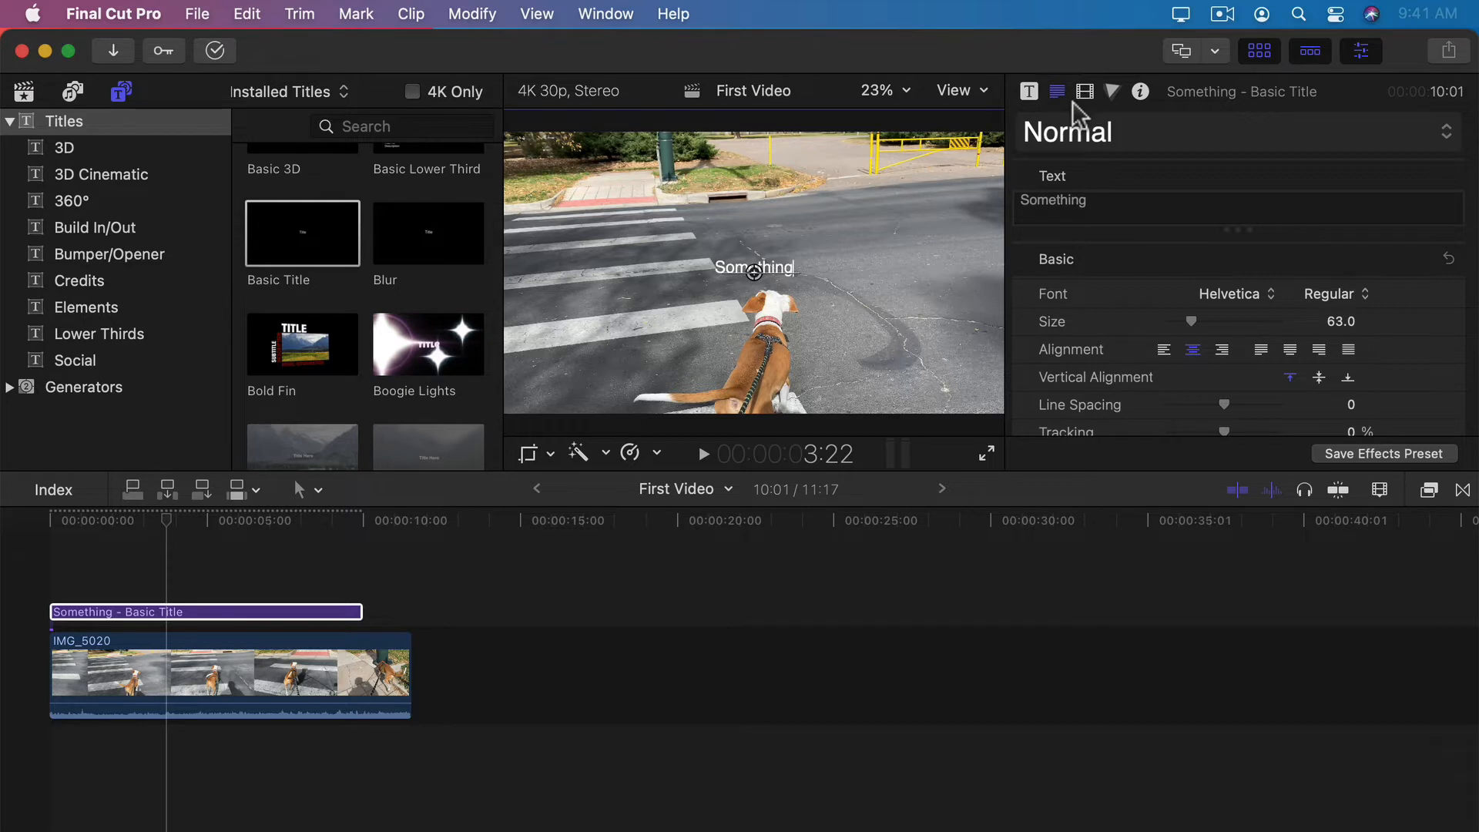
Check the title's published parameters and add an exclamation mark so its text reads "Something!"
click(1030, 93)
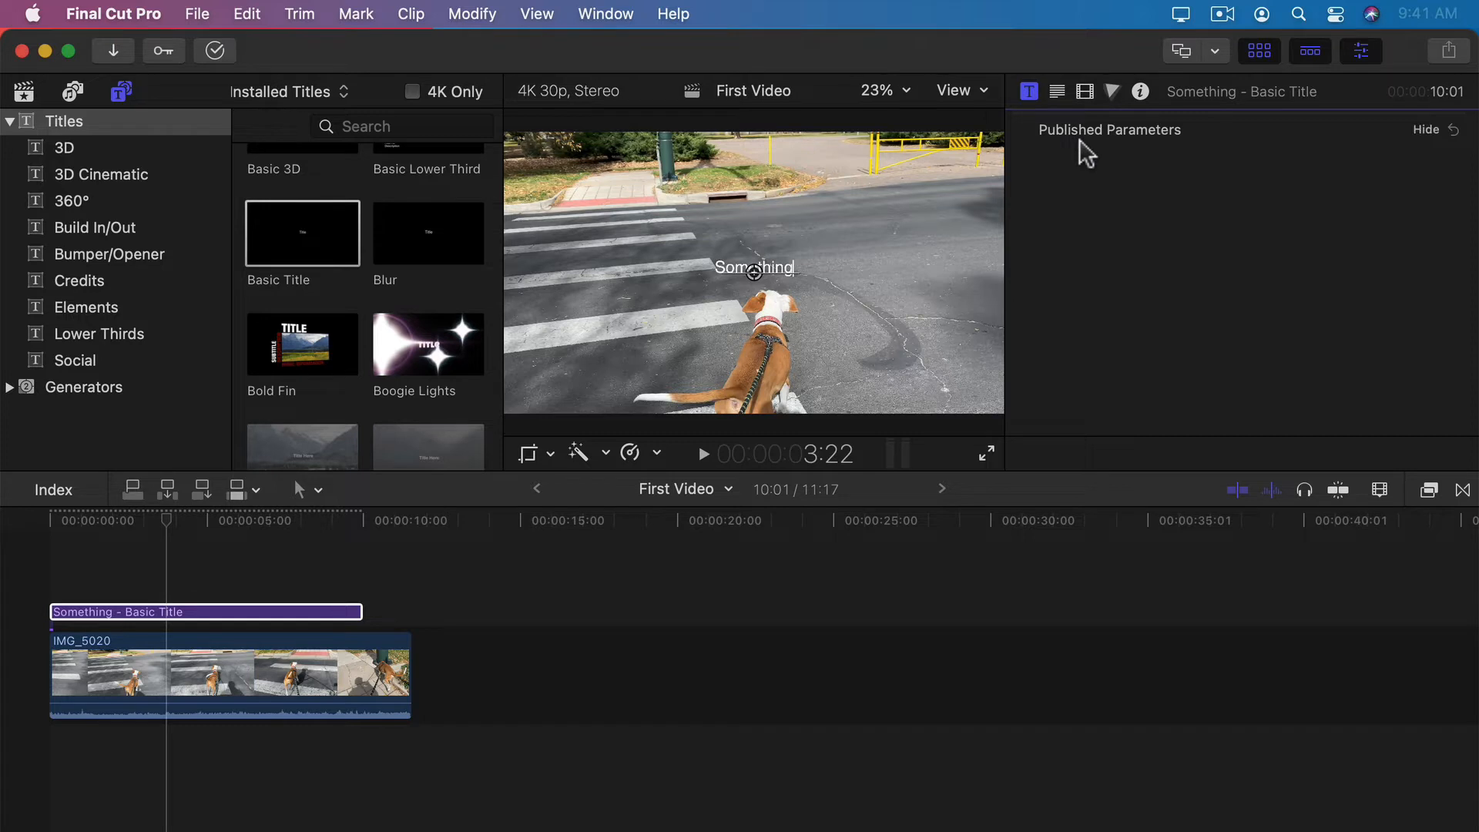
click(1057, 93)
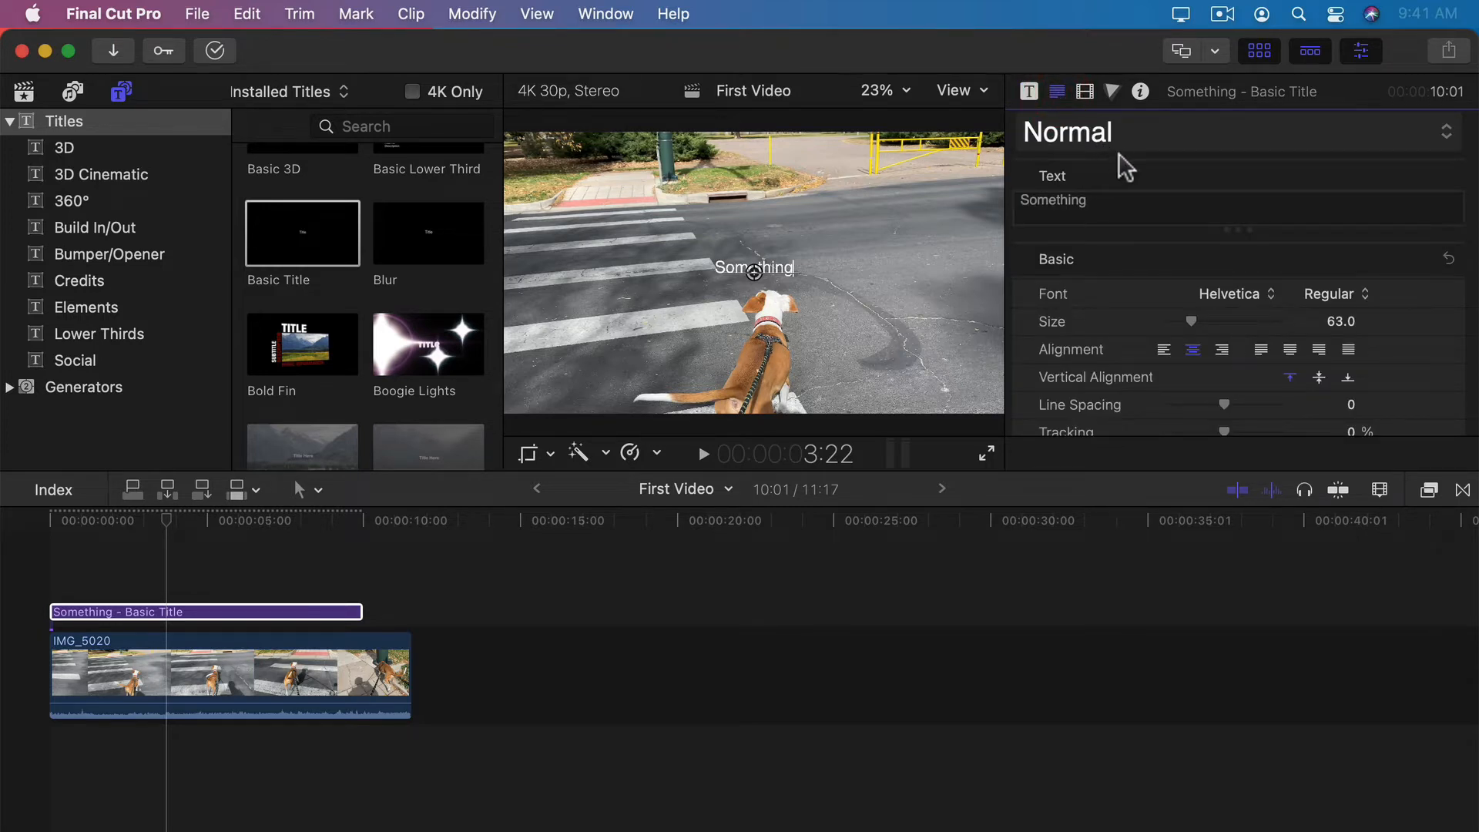
click(1055, 207)
text(!)
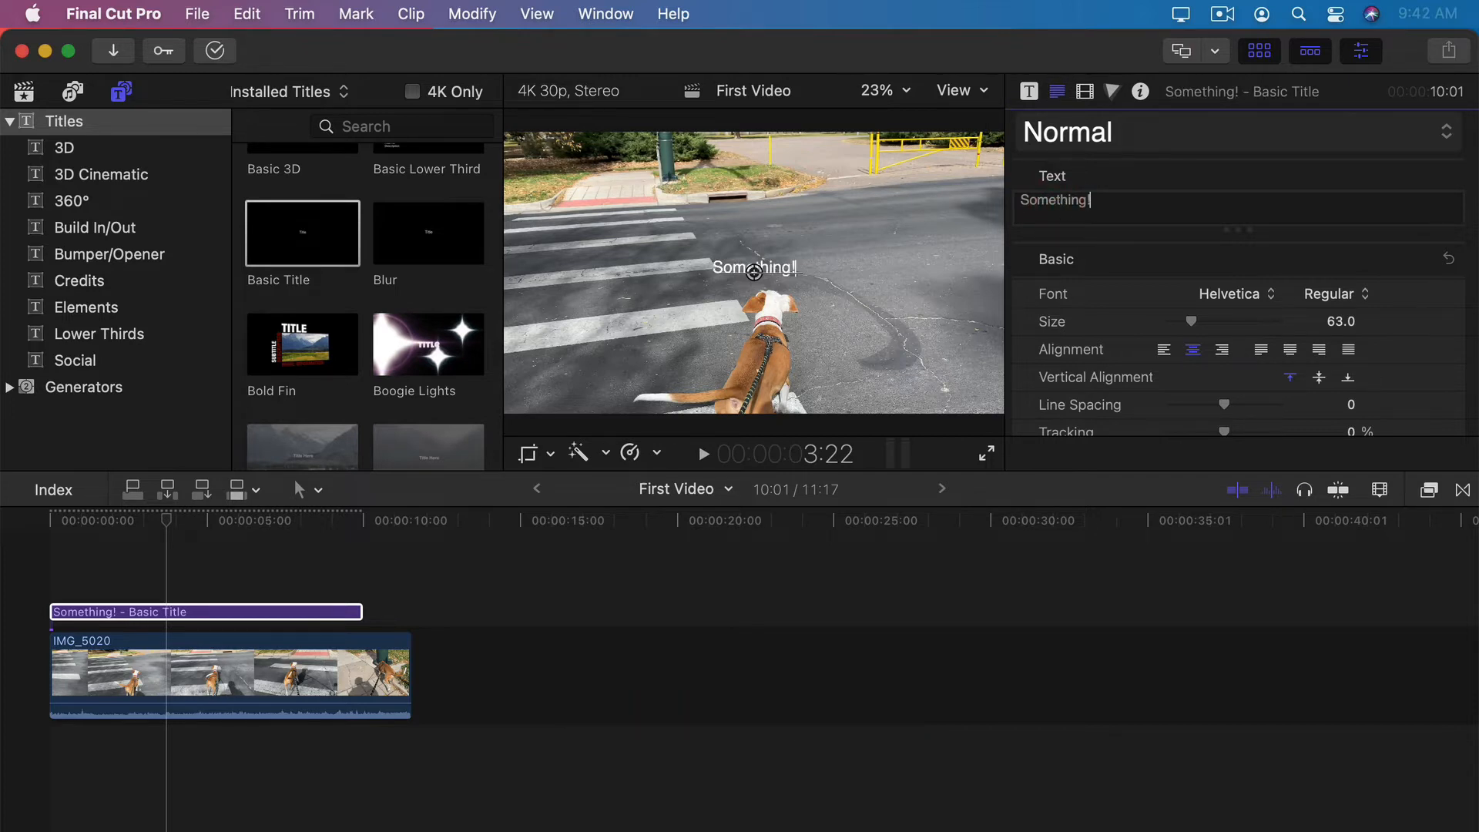
Set the title's font to HeadLineA and enlarge its size to 151
click(1237, 293)
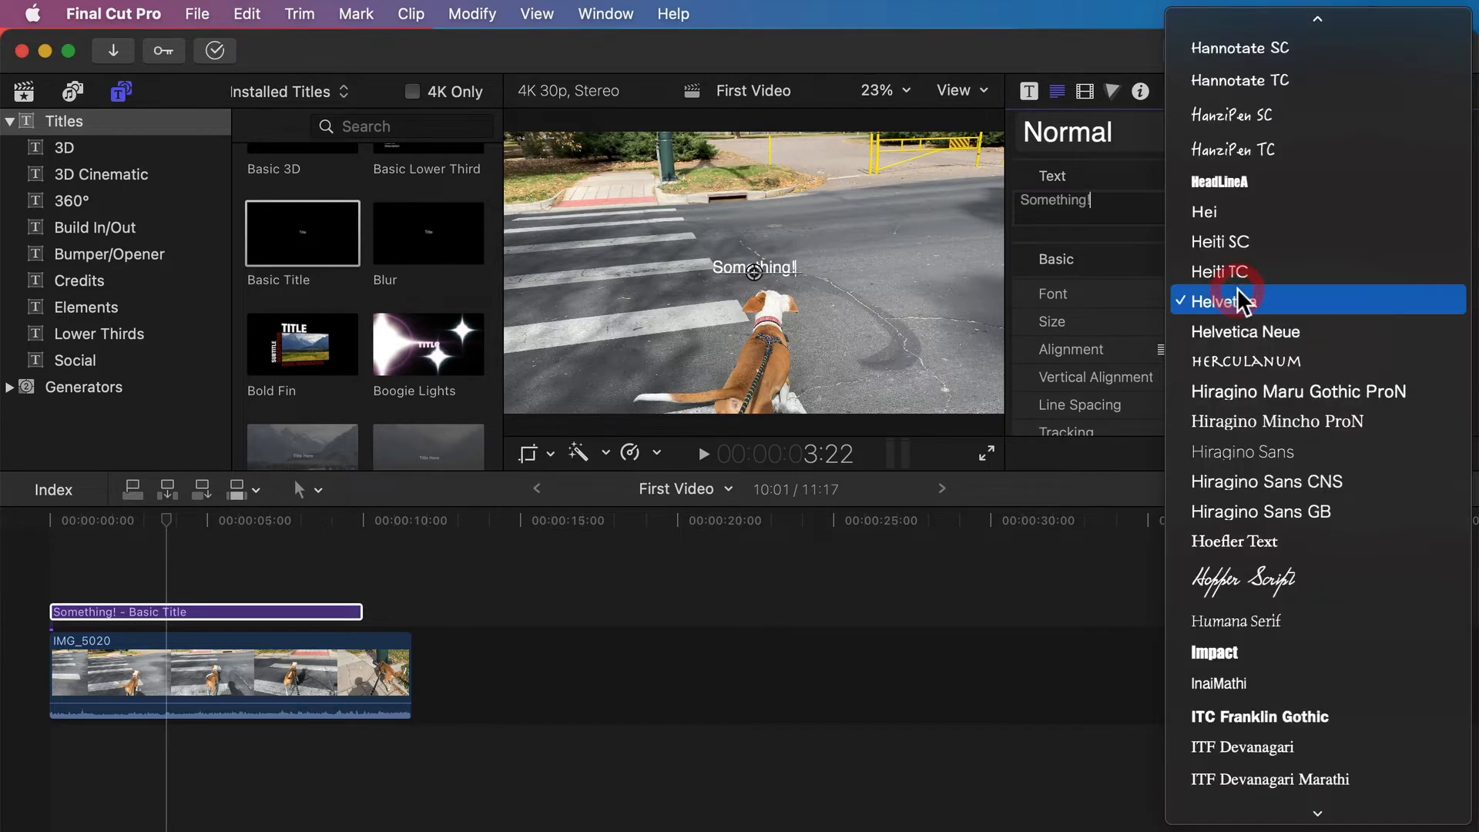
click(1236, 182)
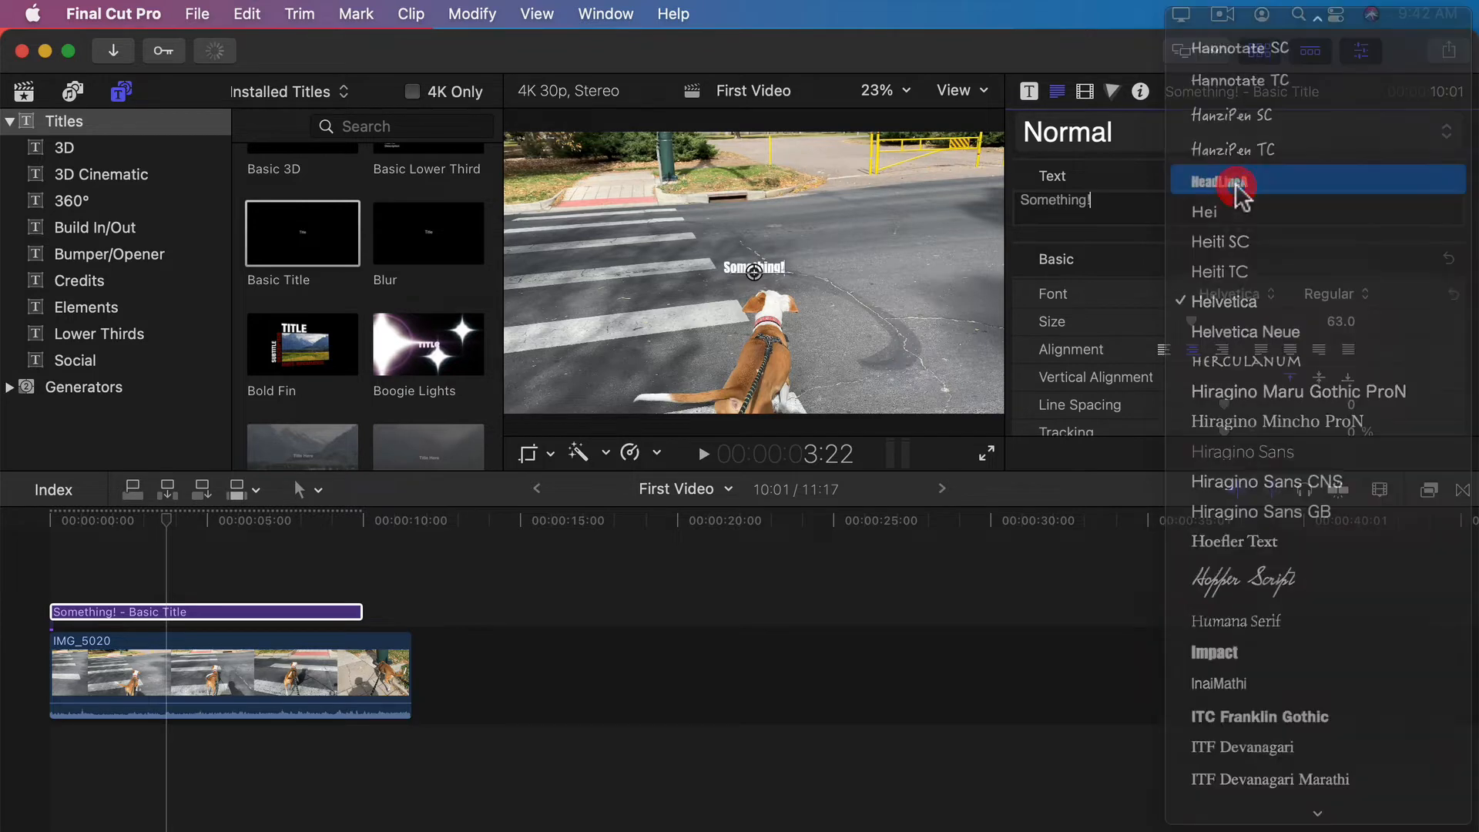
click(1331, 294)
click(1288, 268)
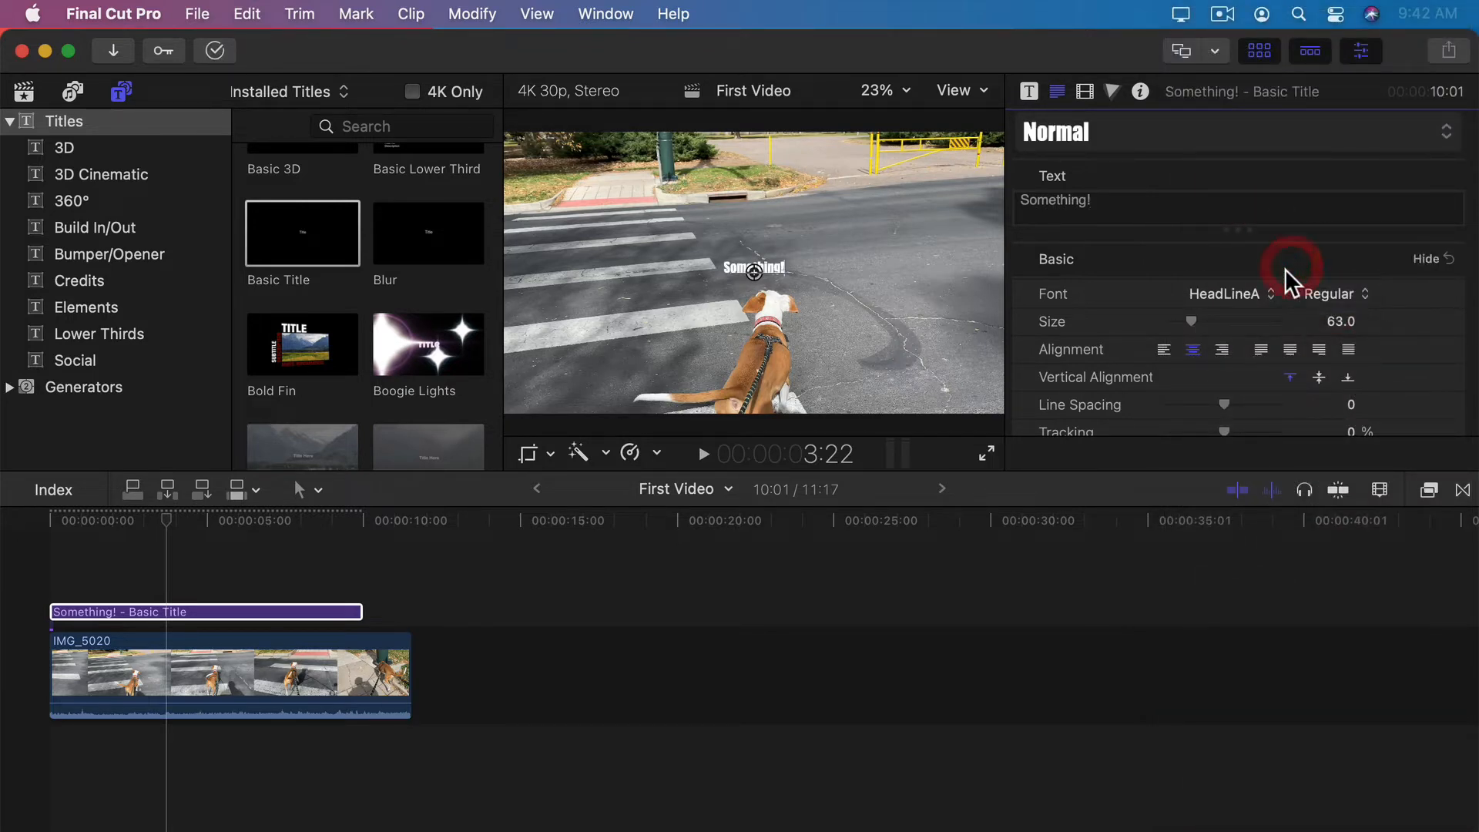
drag(1194, 319, 1226, 318)
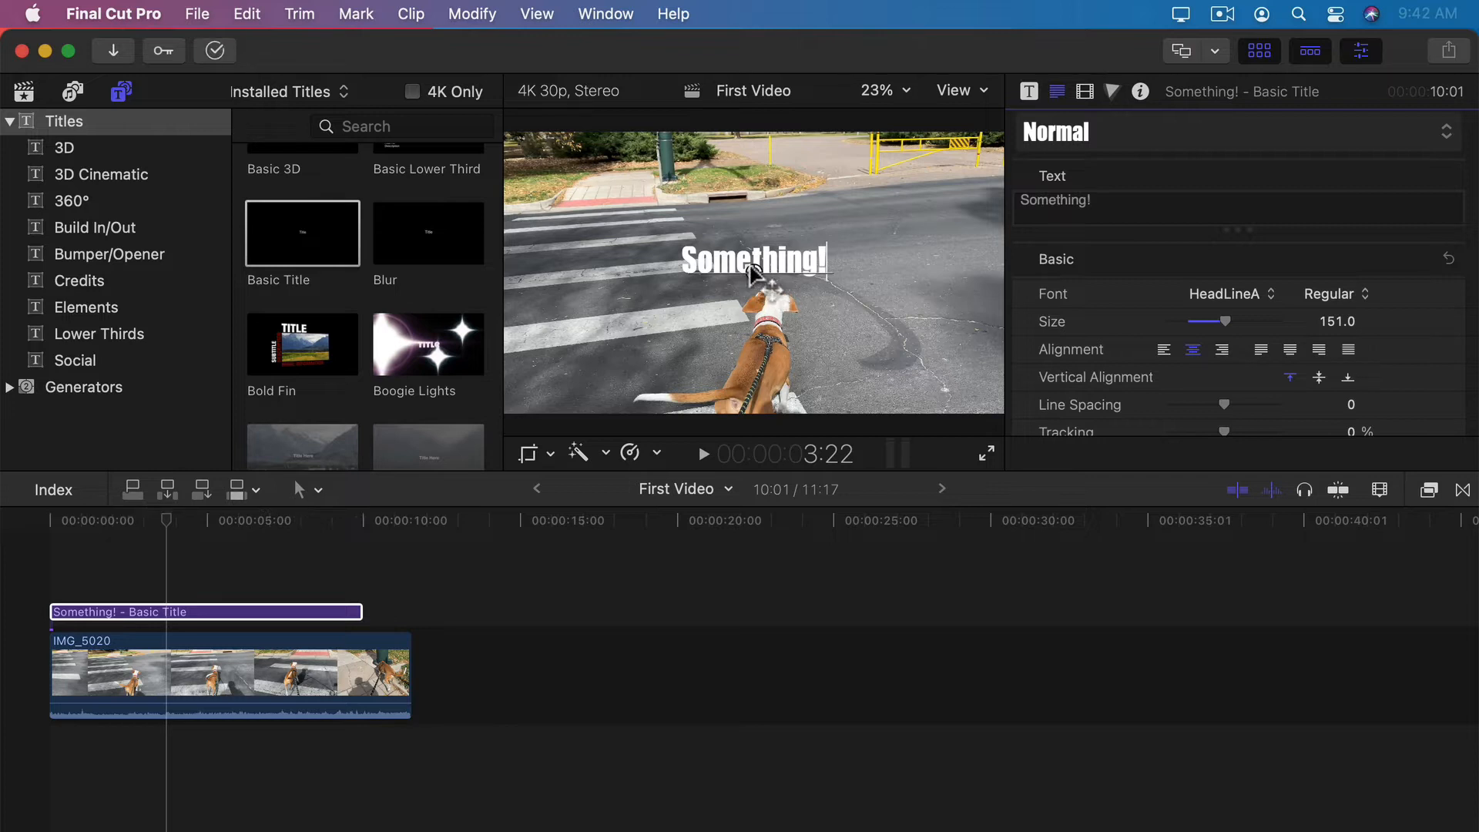
Try left alignment and wider tracking on the title text, restoring centre alignment and the original tracking
click(1162, 351)
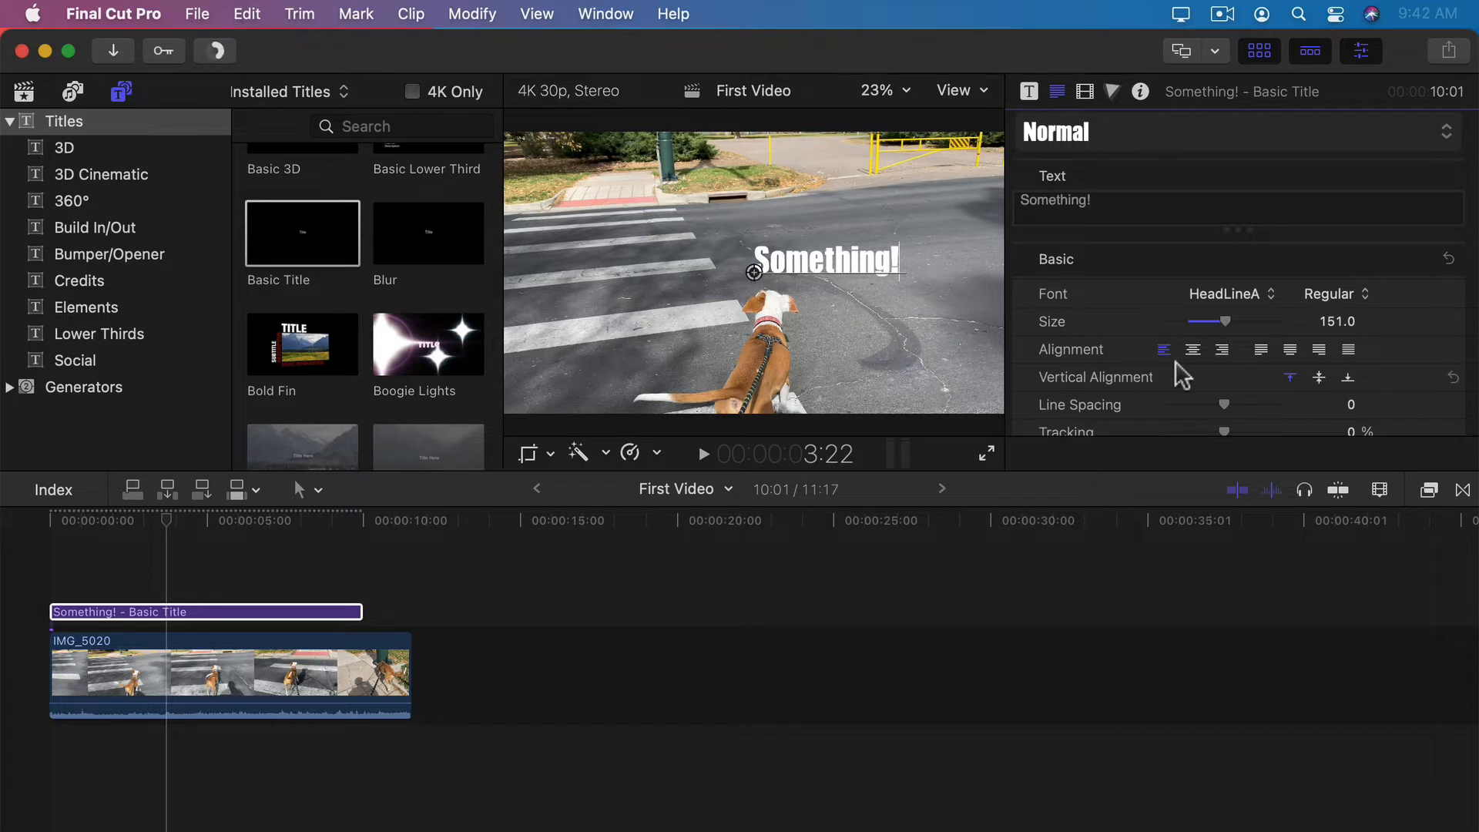
click(1193, 351)
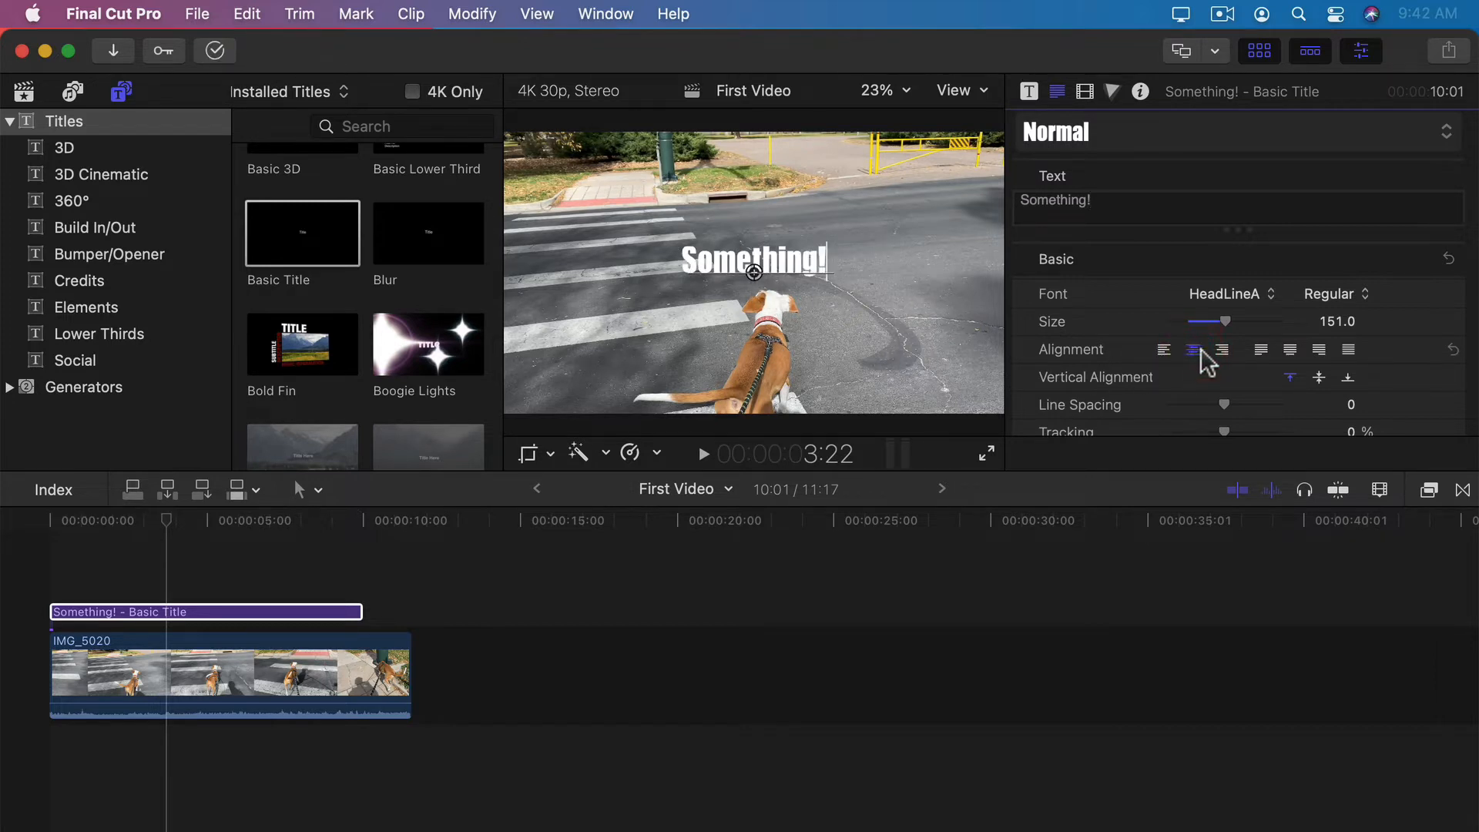
scroll(1248, 356, down, 5)
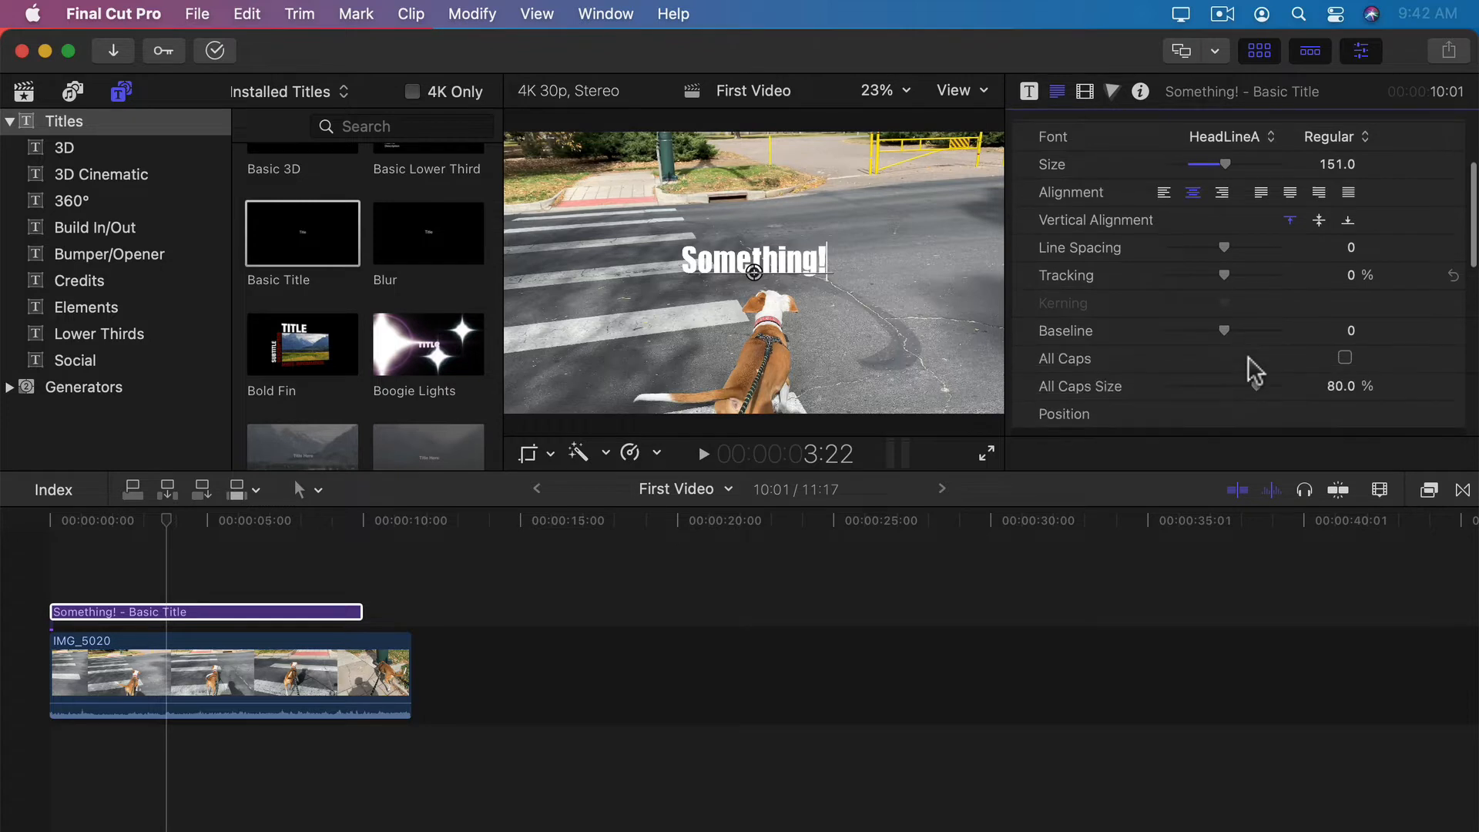
mouse_move(1223, 273)
mouse_down()
mouse_move(1247, 274)
mouse_move(1232, 275)
mouse_up()
key(super+z)
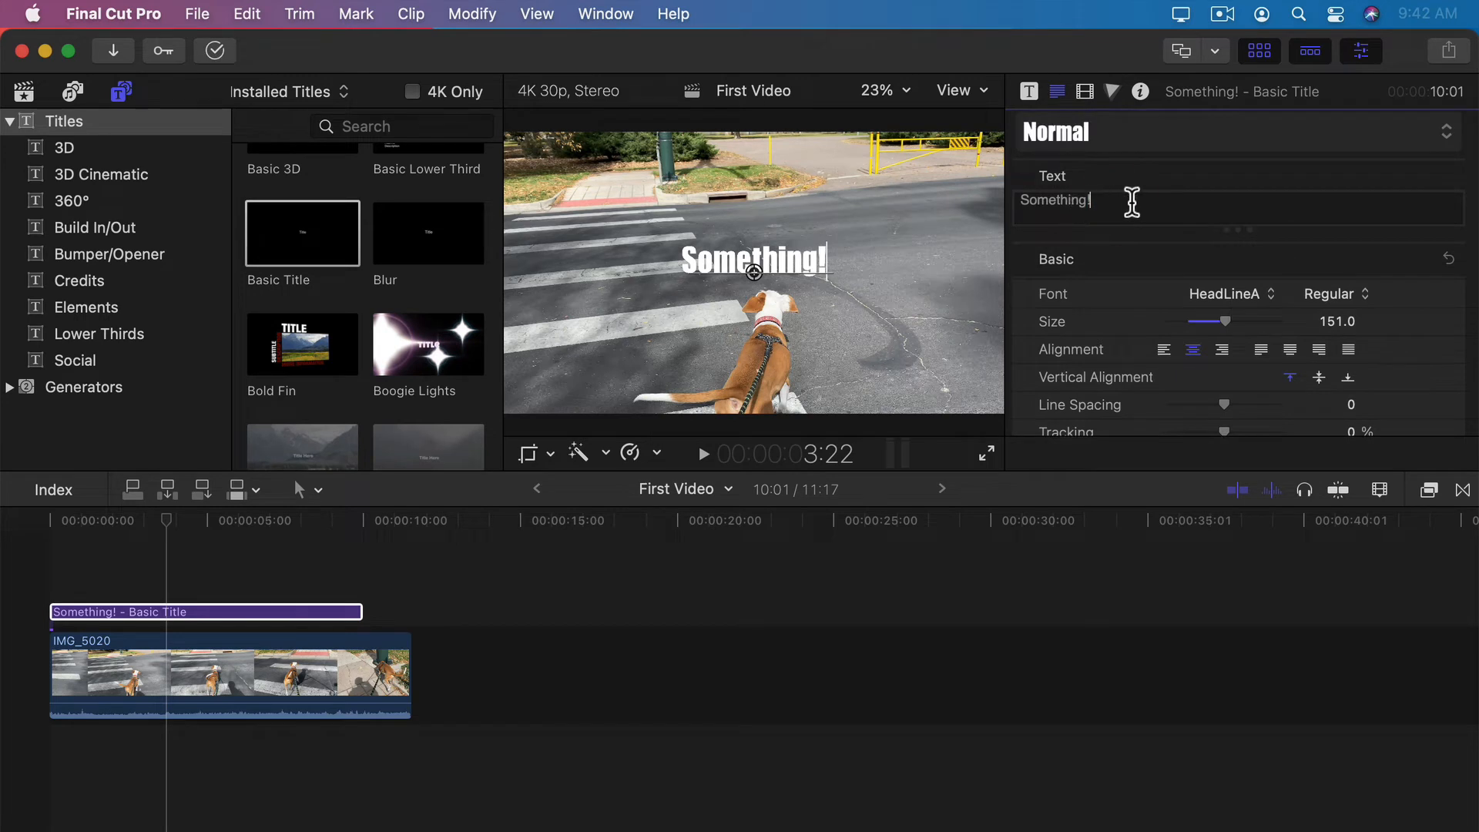
Add a second line reading "Something Else" to the title text
key(Return)
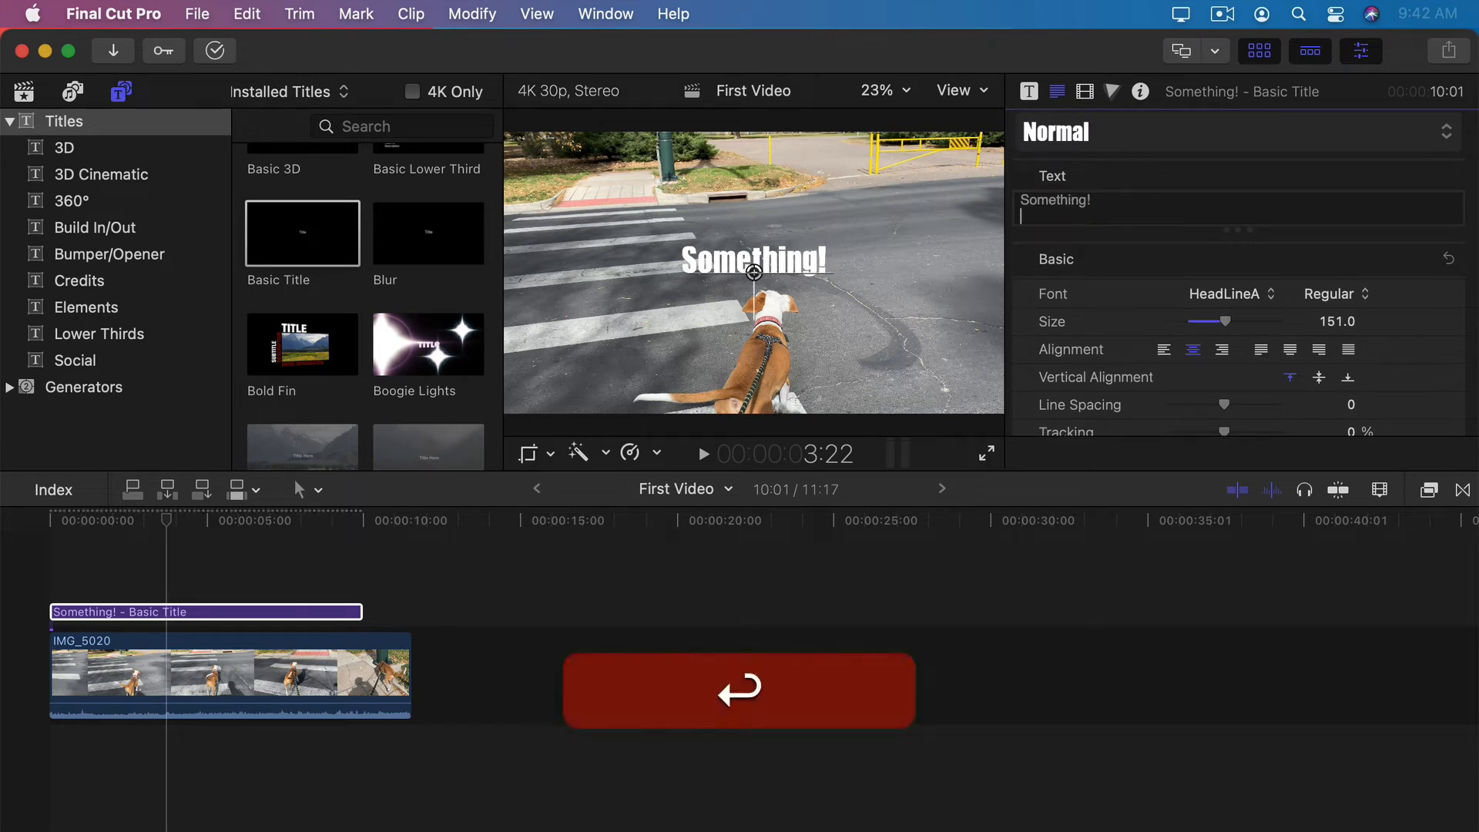
text(Something)
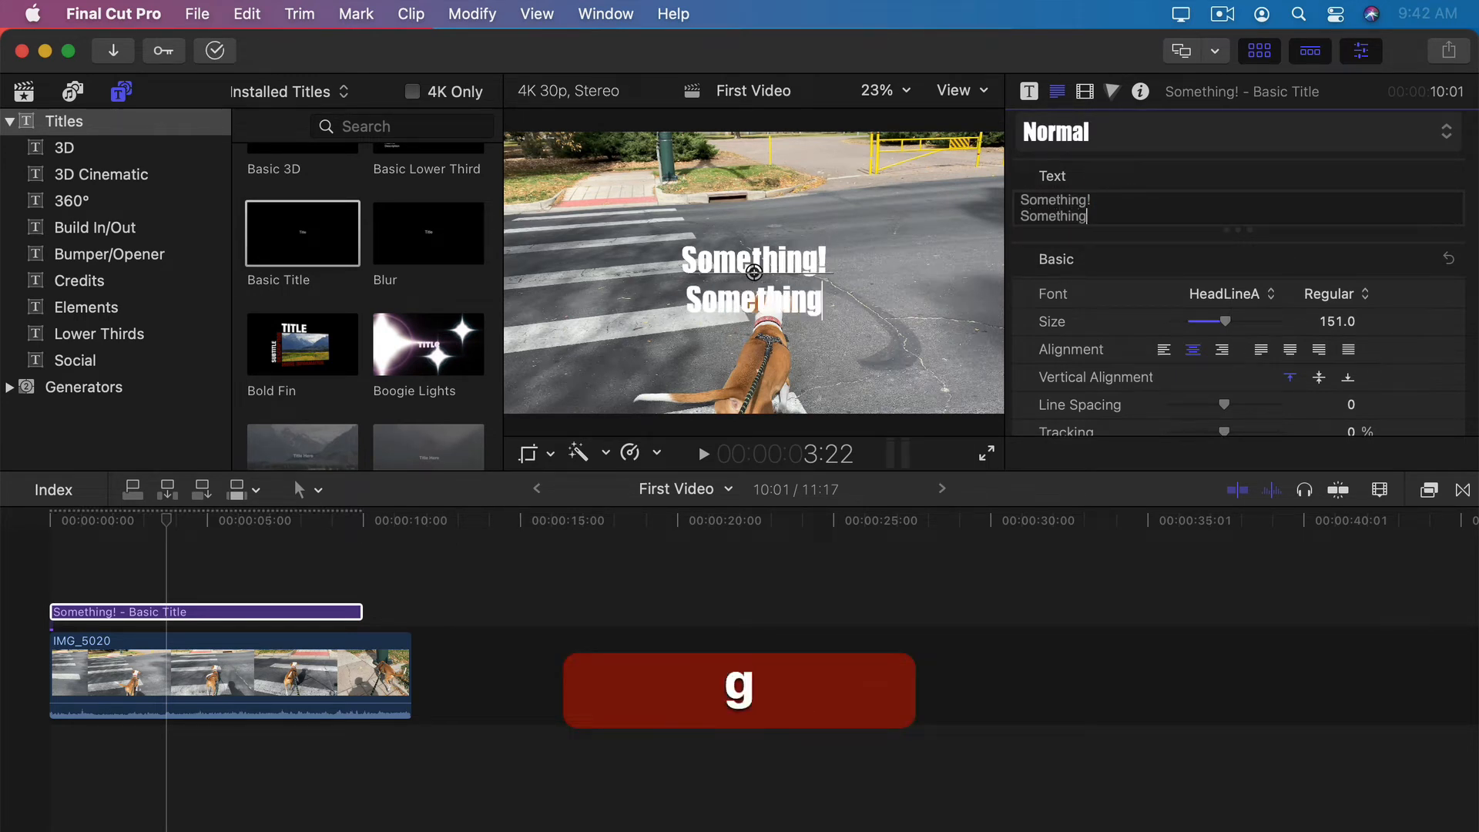
text( Else)
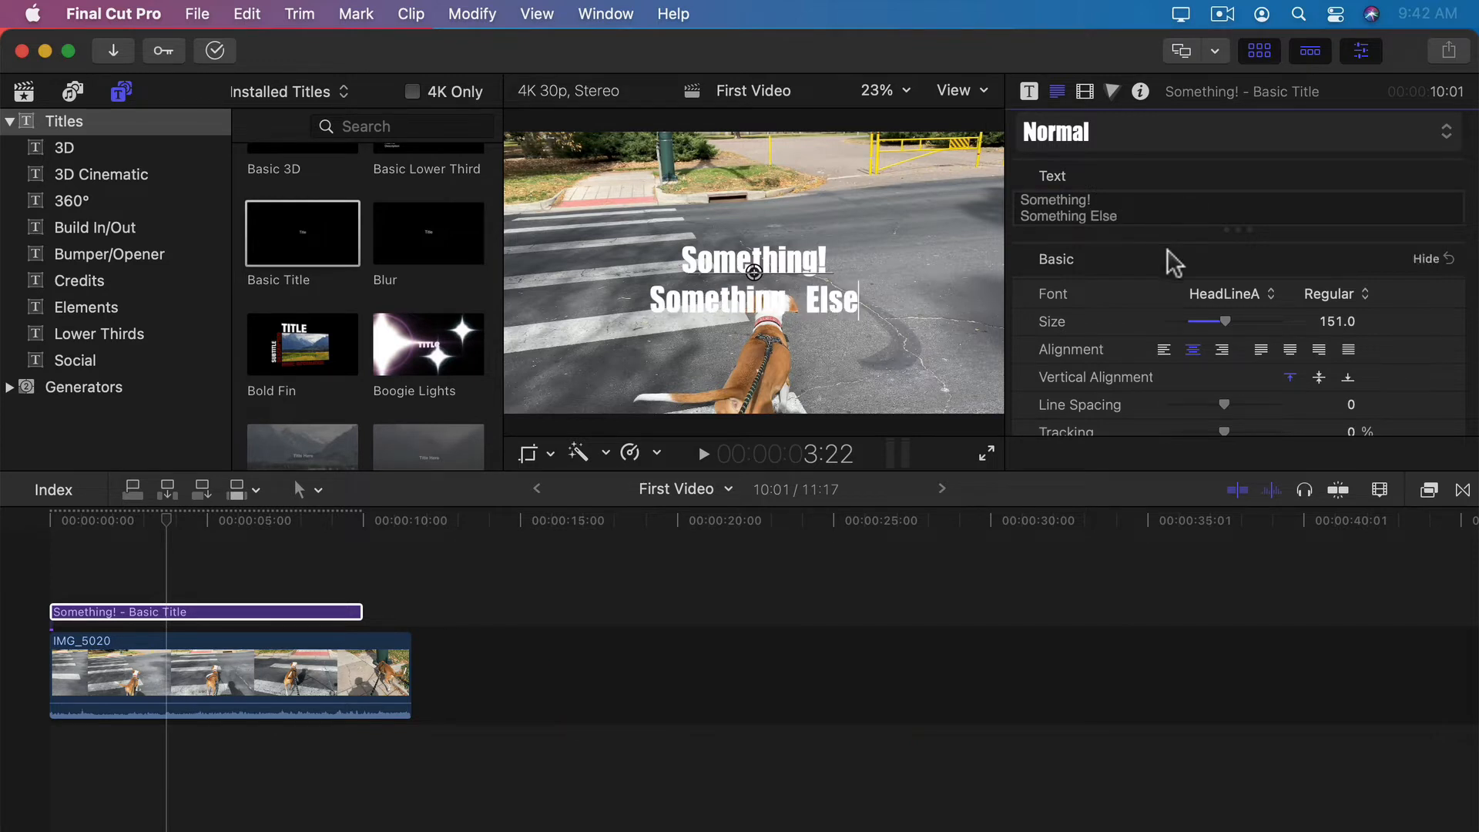
Show the title's Face settings and set the text colour to green (RGB 0, 193, 0)
scroll(1167, 248, down, 5)
scroll(1167, 248, down, 8)
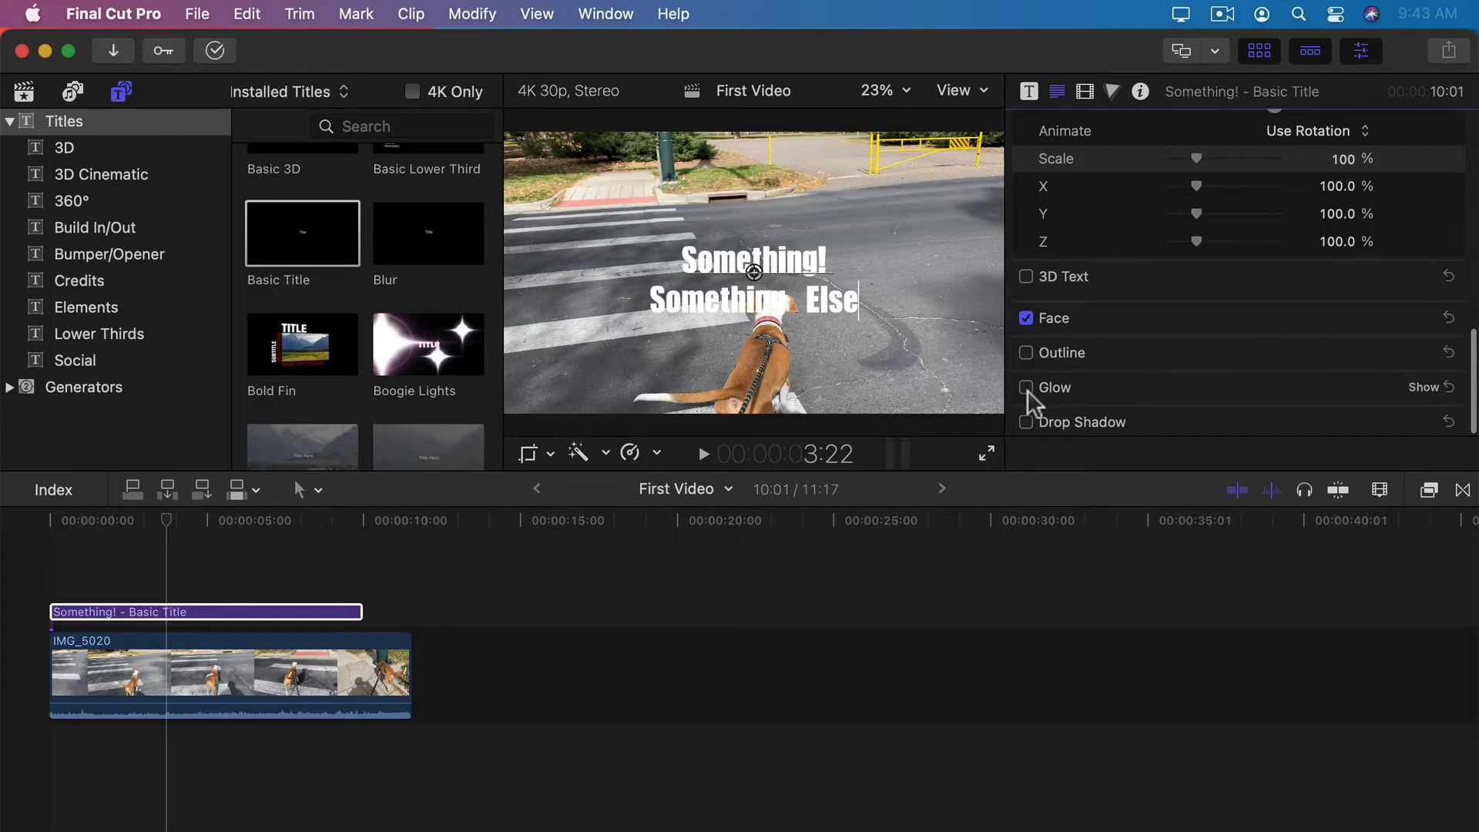
click(1026, 318)
click(1026, 318)
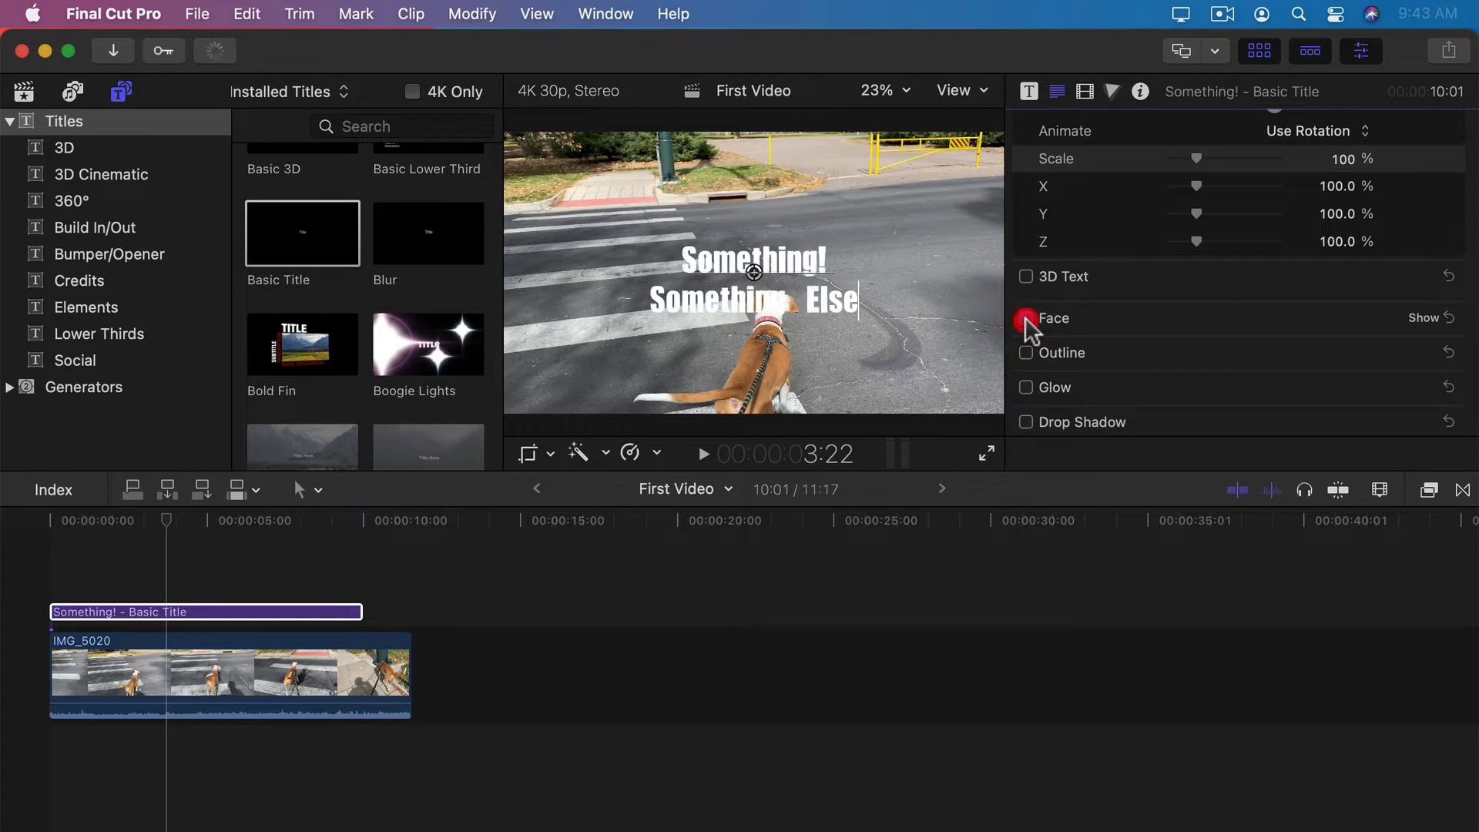
click(1423, 319)
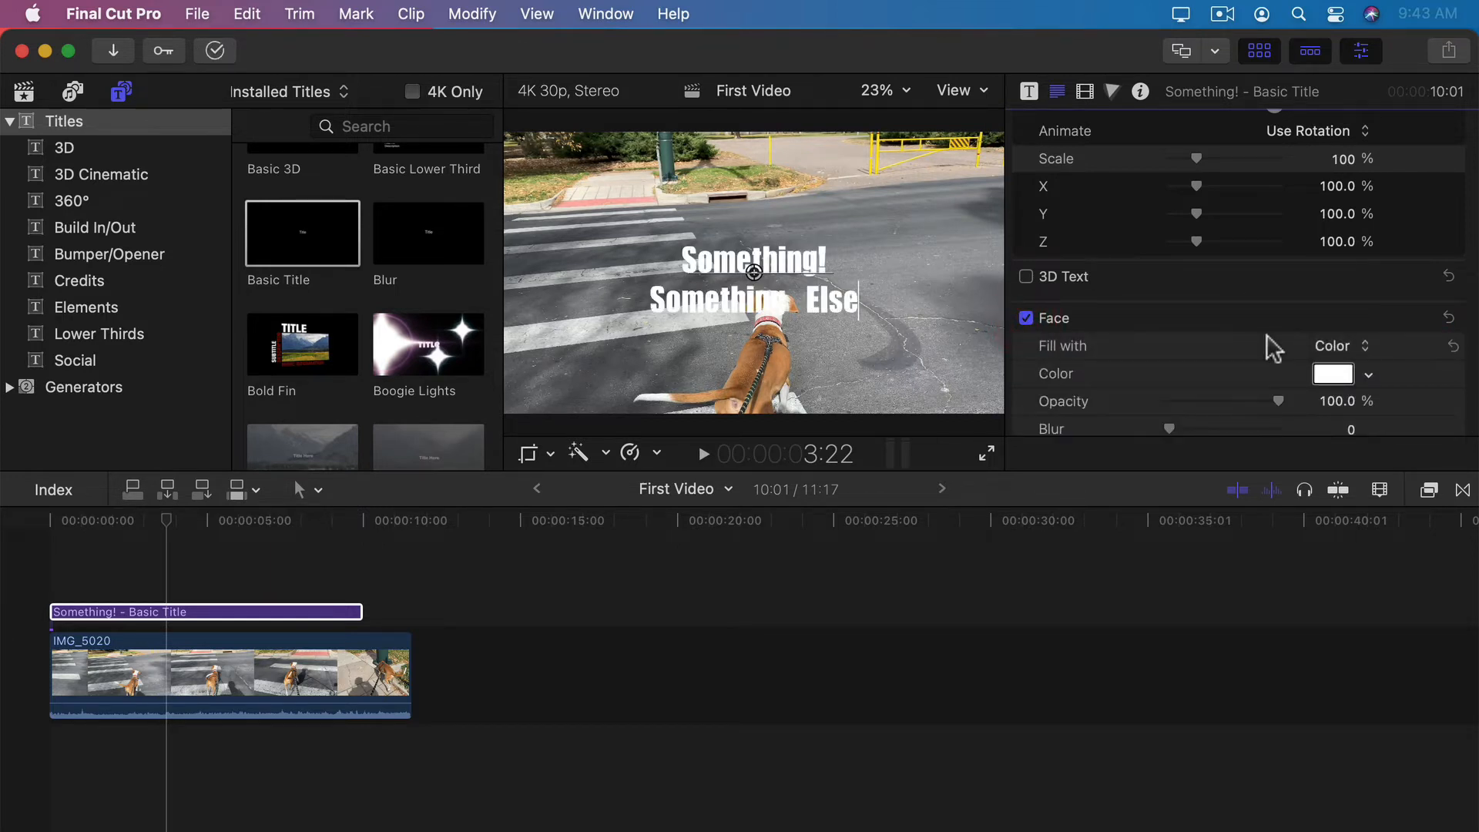
scroll(1270, 346, down, 3)
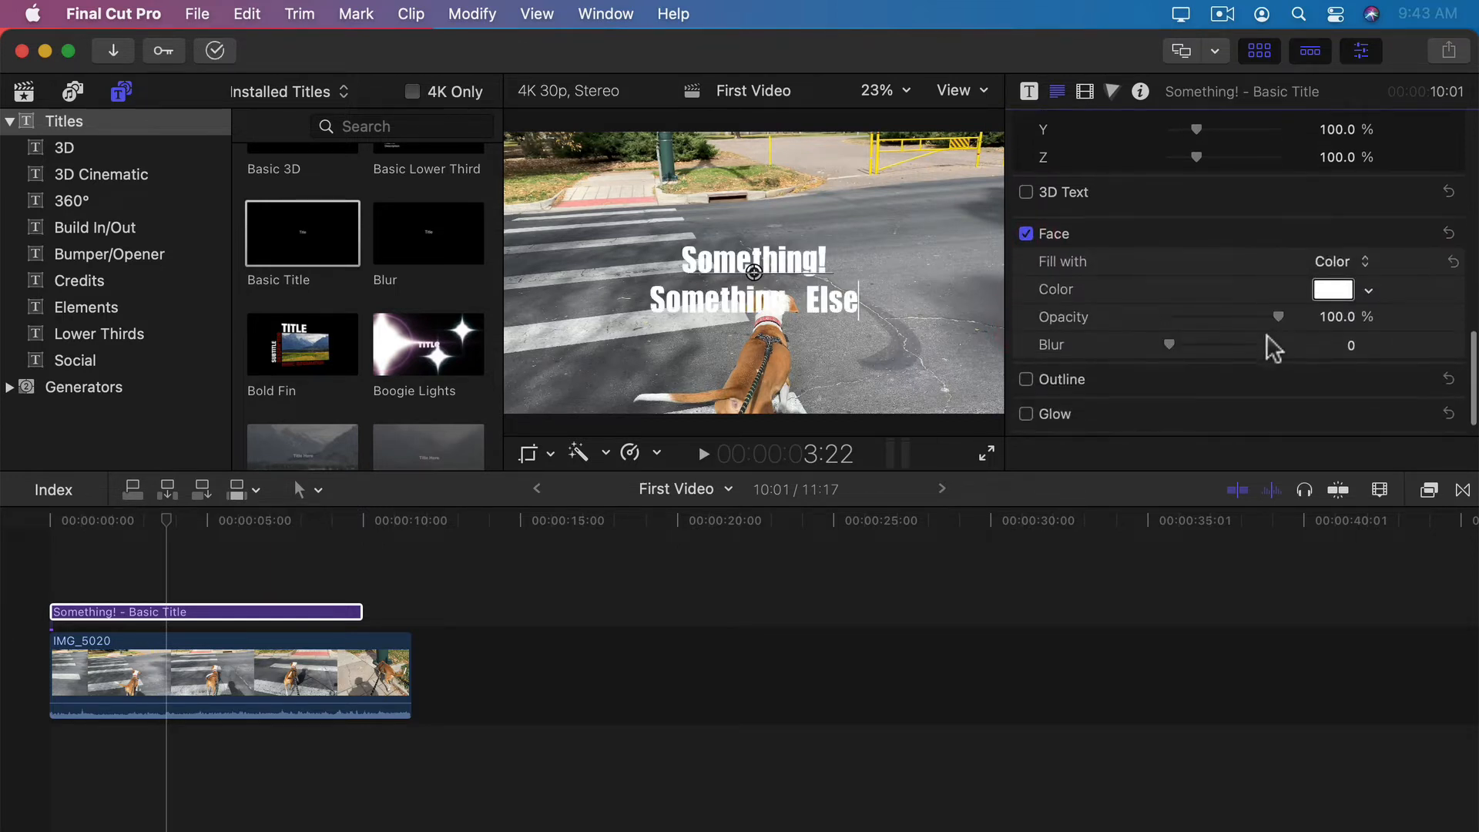
click(1368, 291)
click(1319, 354)
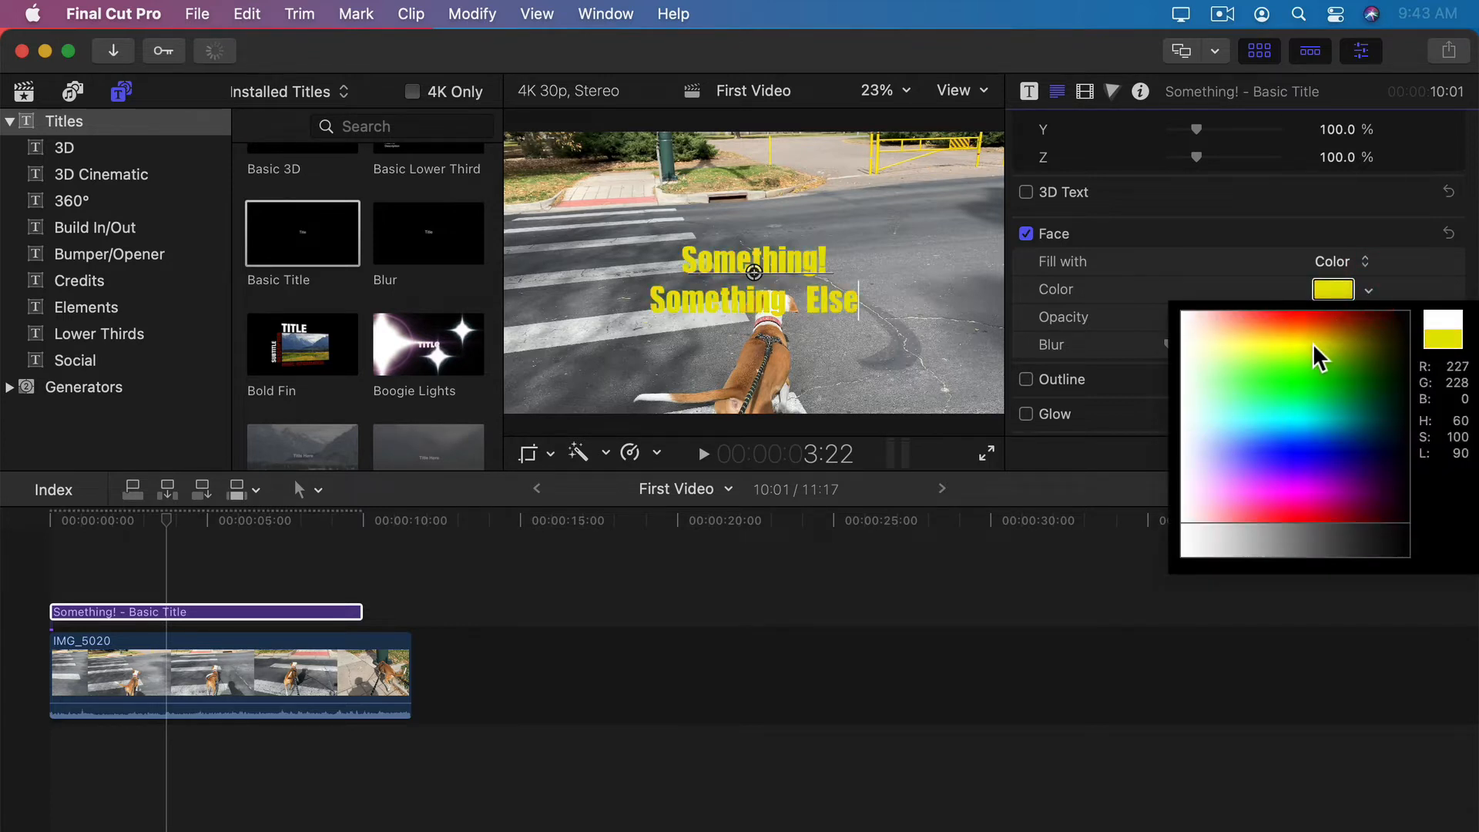
drag(1313, 343, 1330, 376)
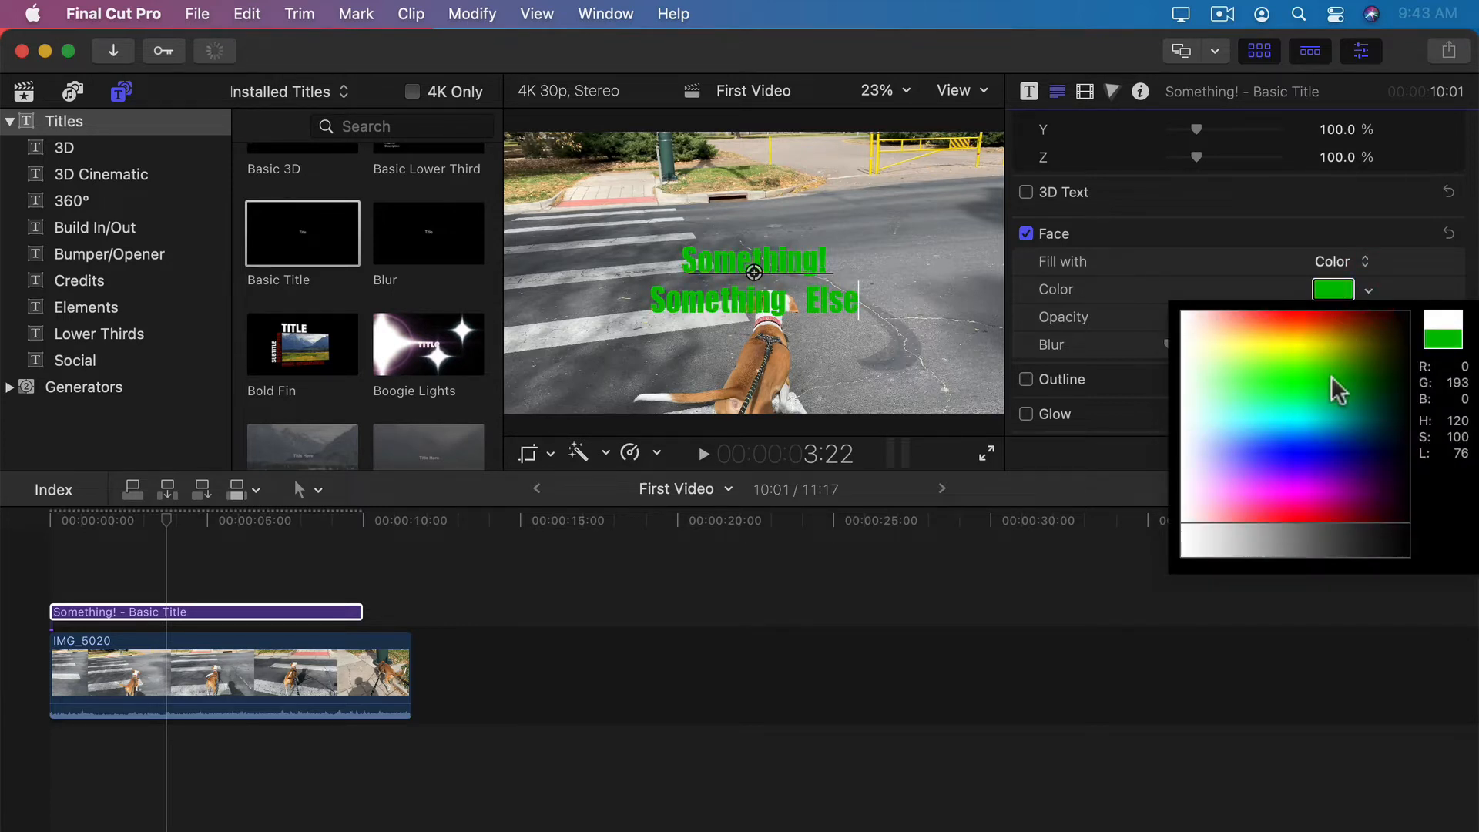
Fill the title's face with a Gradient, look at the gradient controls, and set the face opacity to 100%
click(1339, 261)
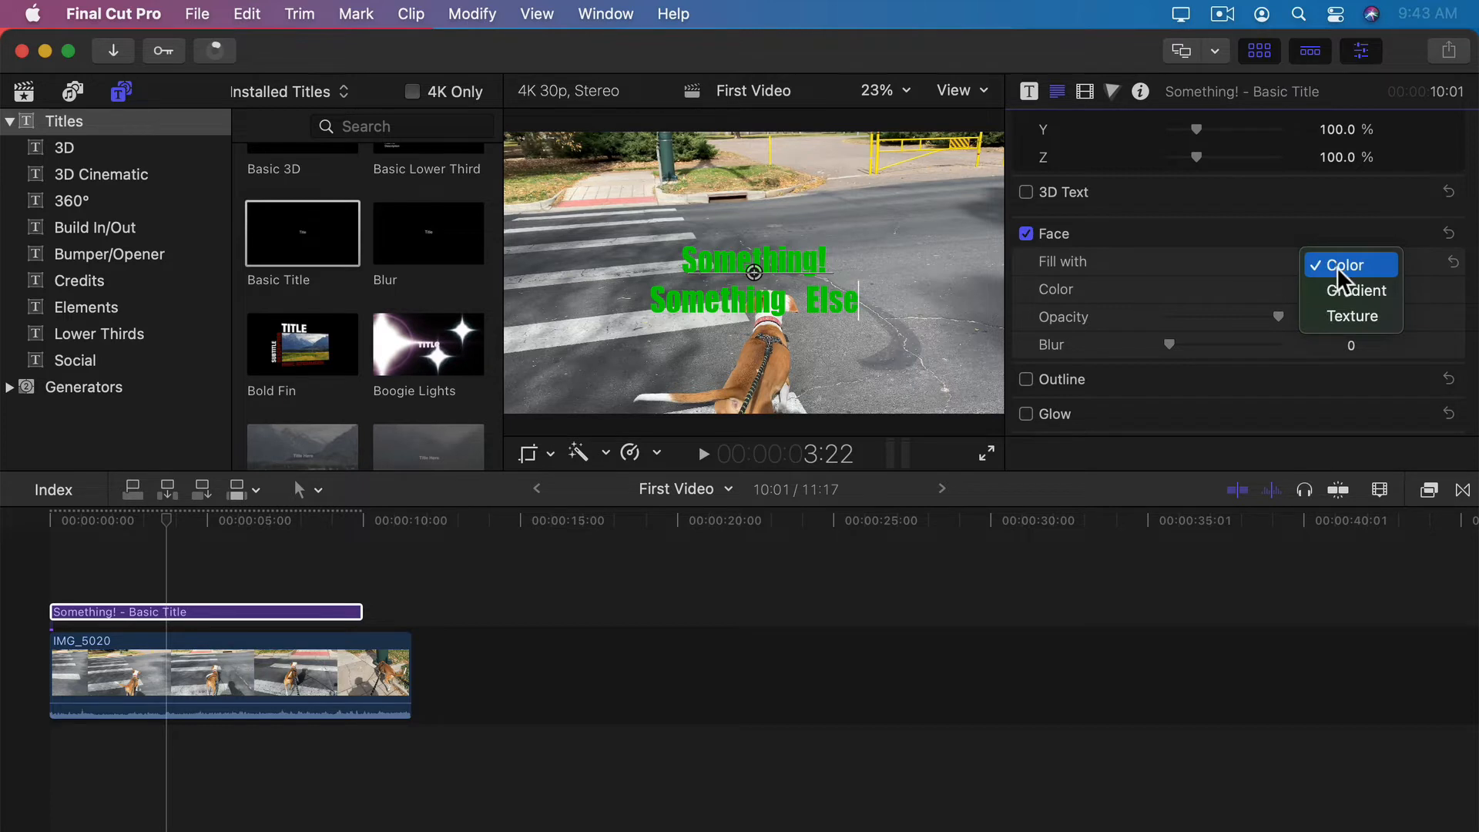
click(1344, 288)
key(super+z)
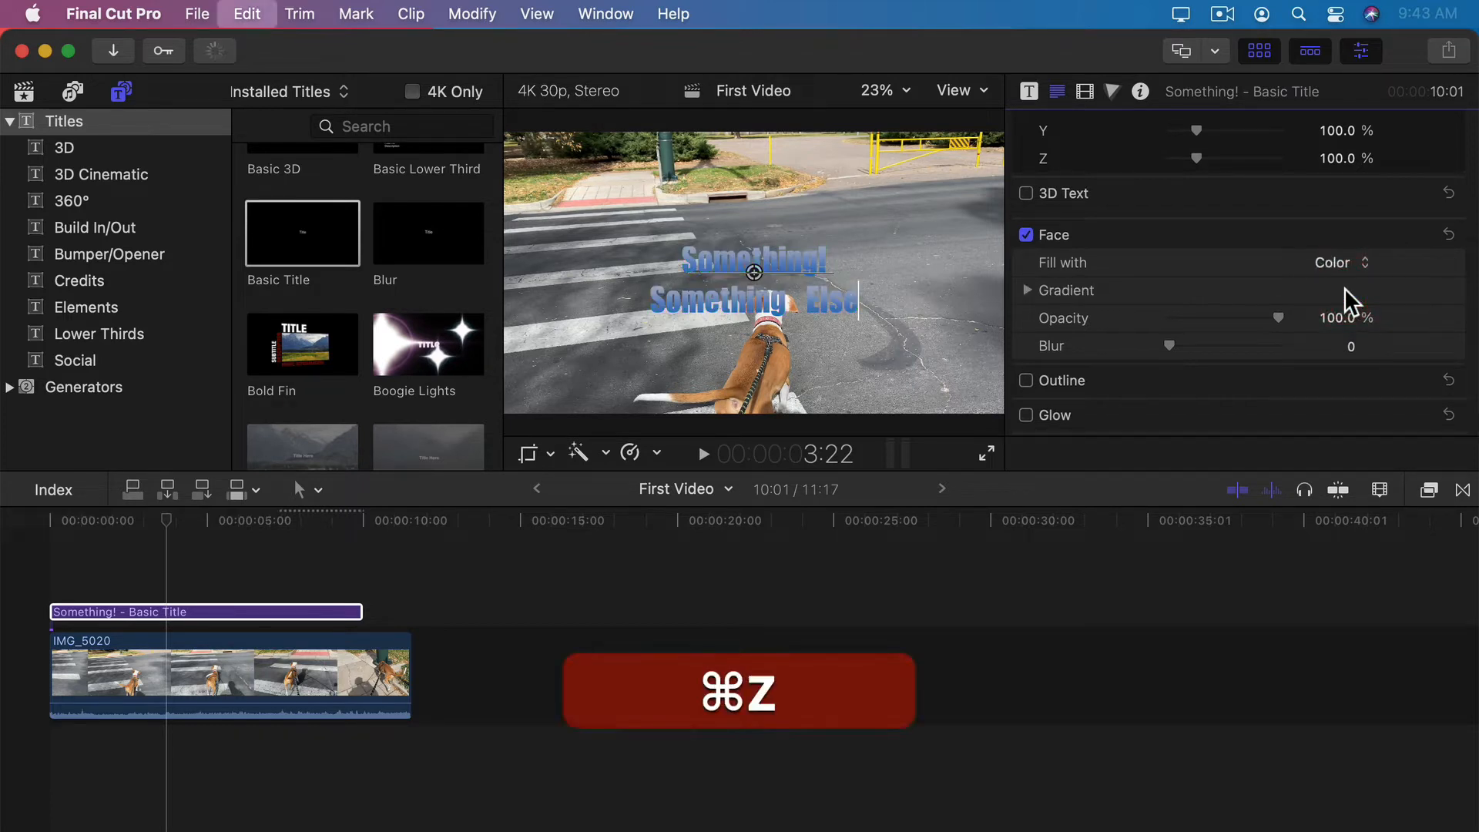
click(1027, 290)
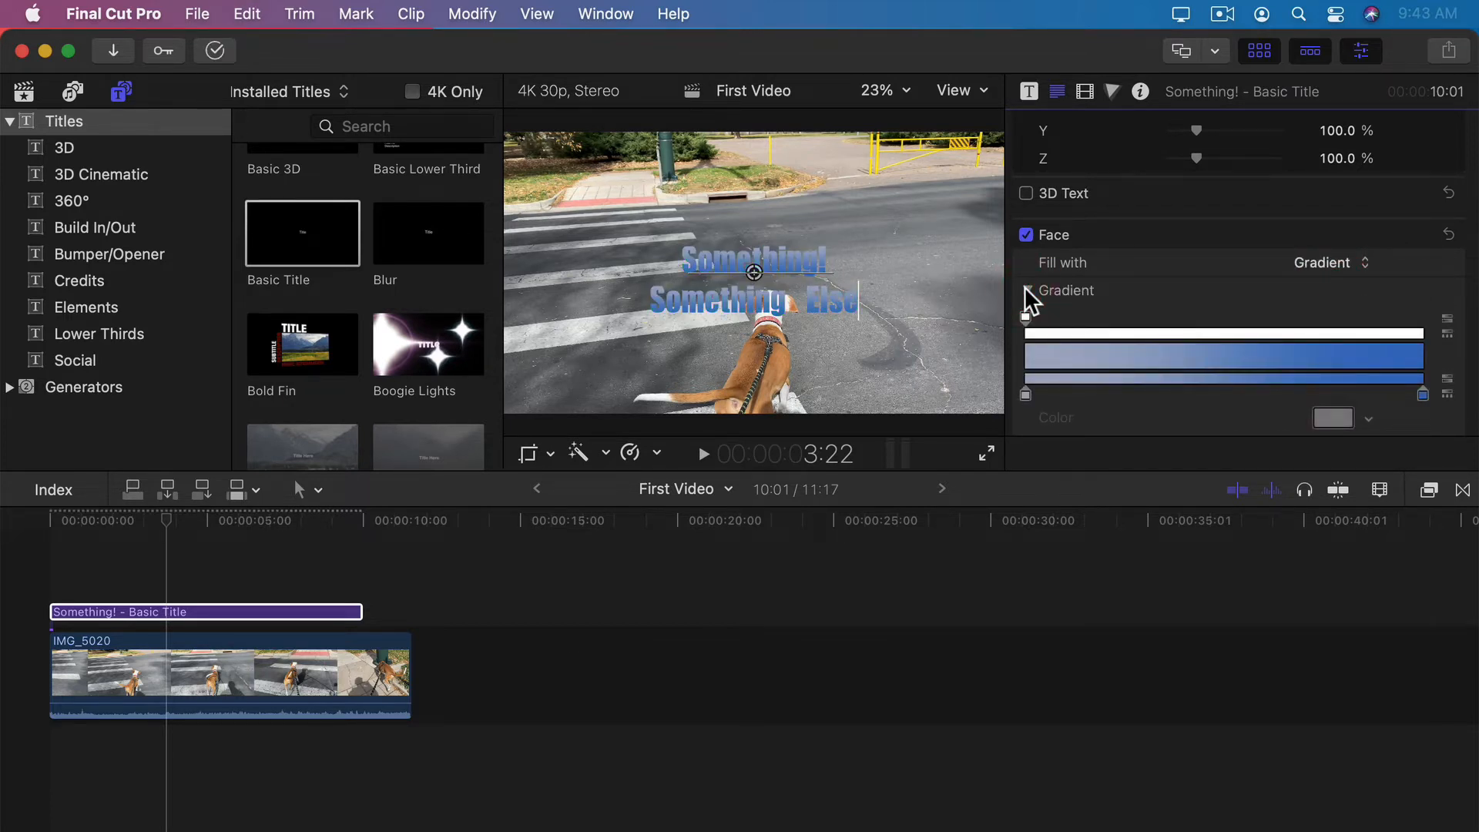
click(1027, 290)
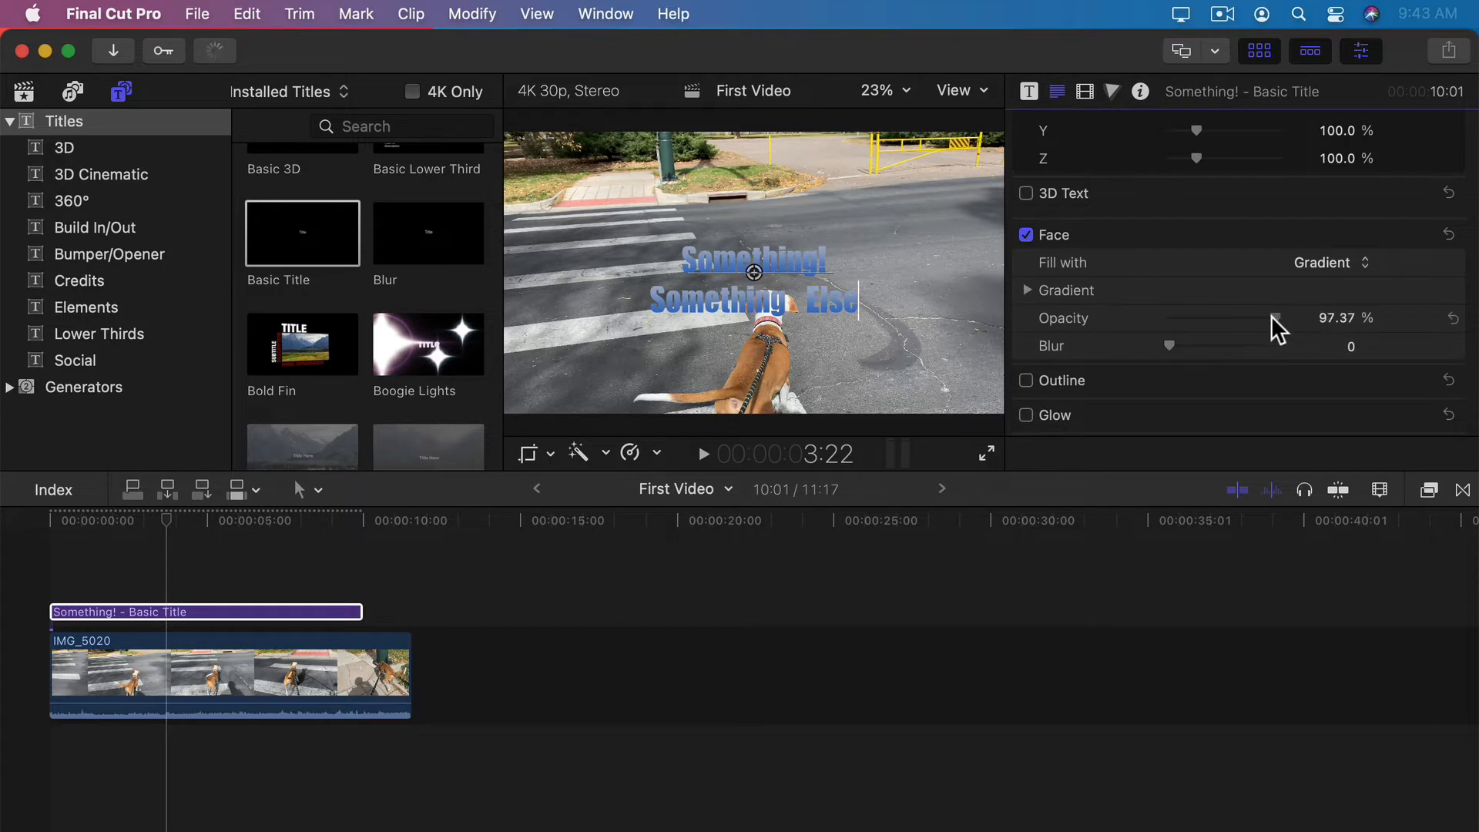
drag(1271, 316, 1309, 316)
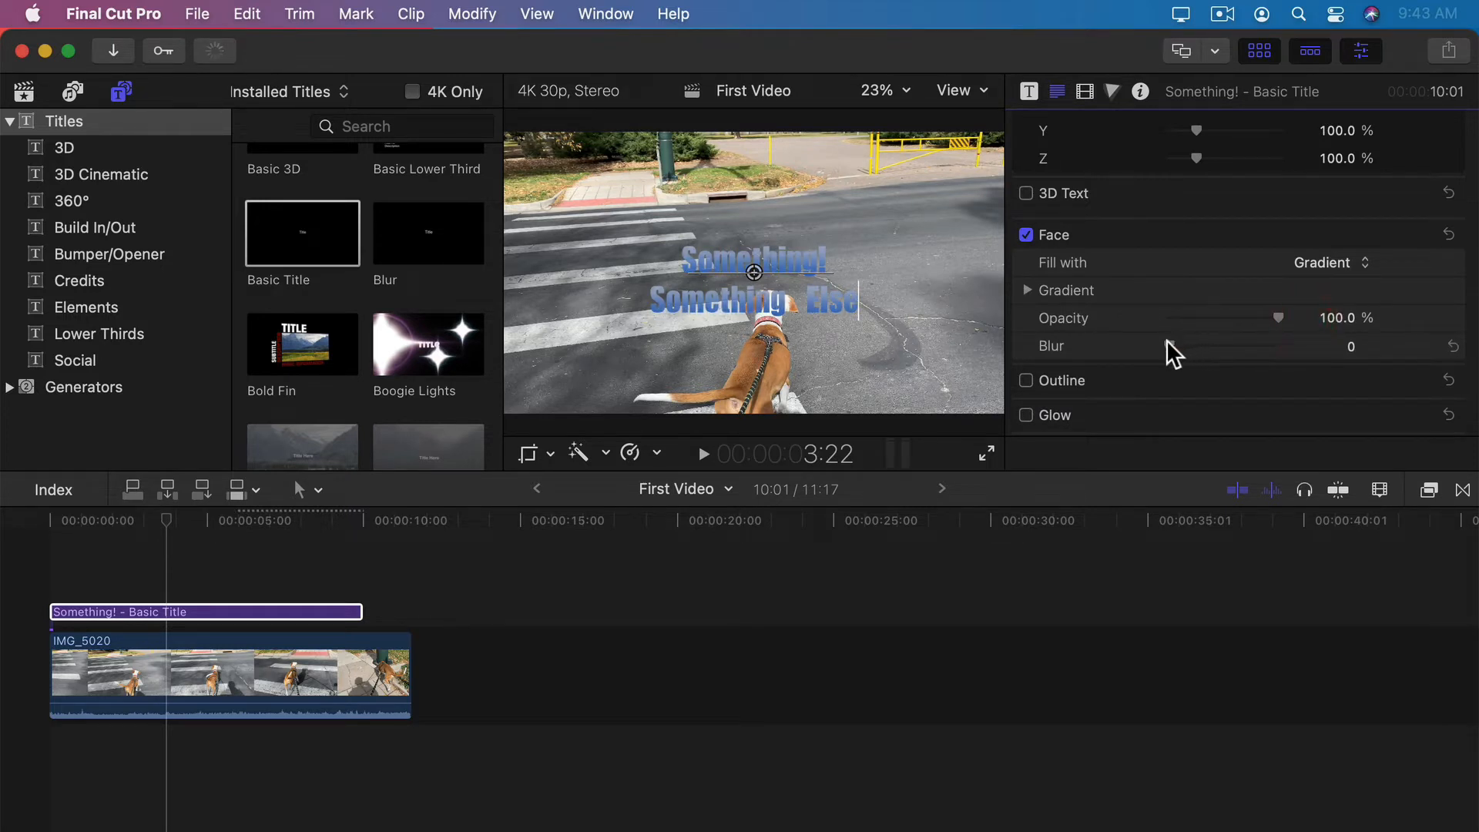
Try adjusting the title face's blur, set its fill back to a solid Color, and hide the Face settings
drag(1168, 346, 1137, 347)
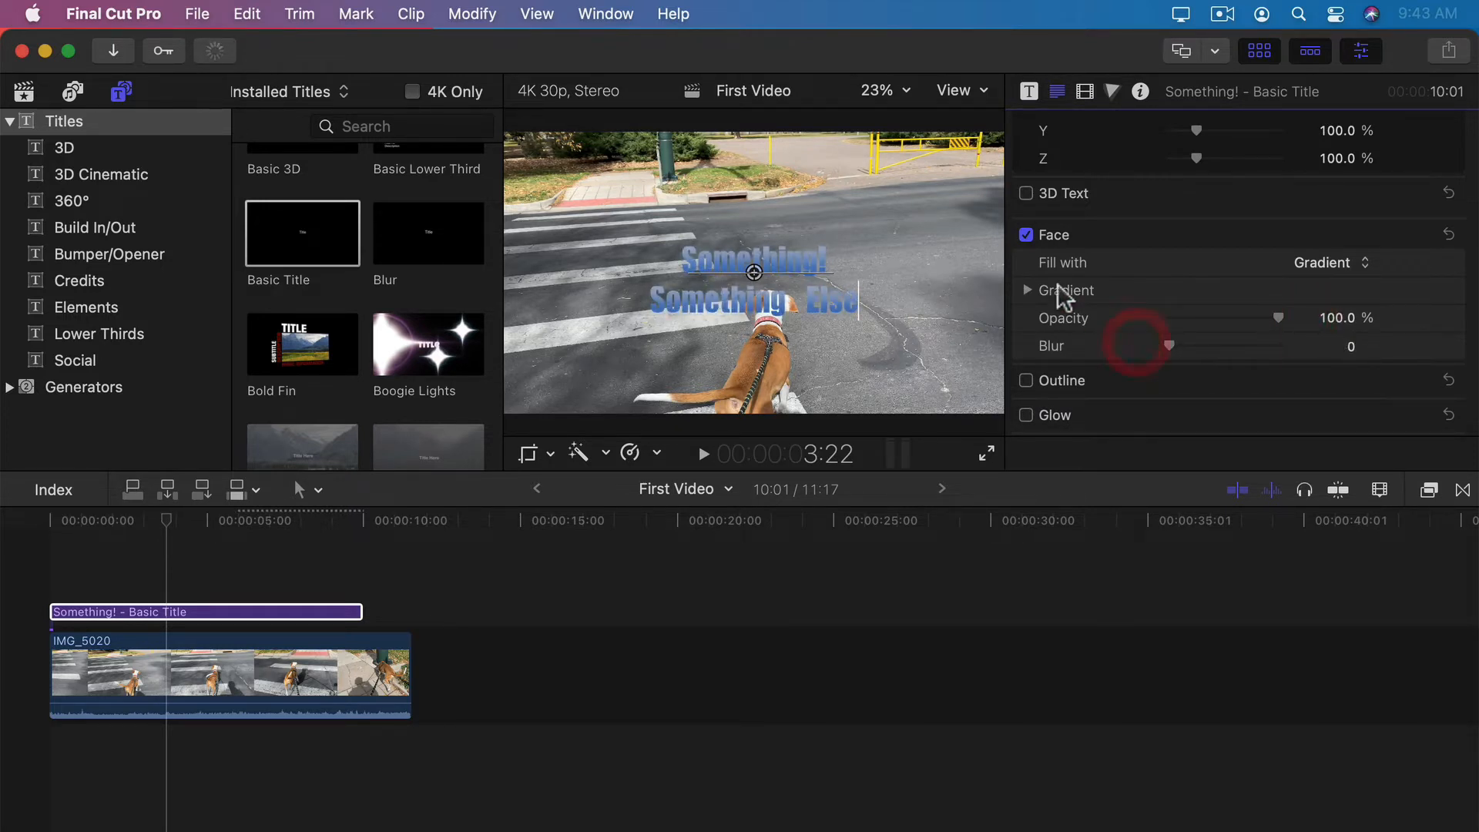
click(1324, 262)
click(1323, 237)
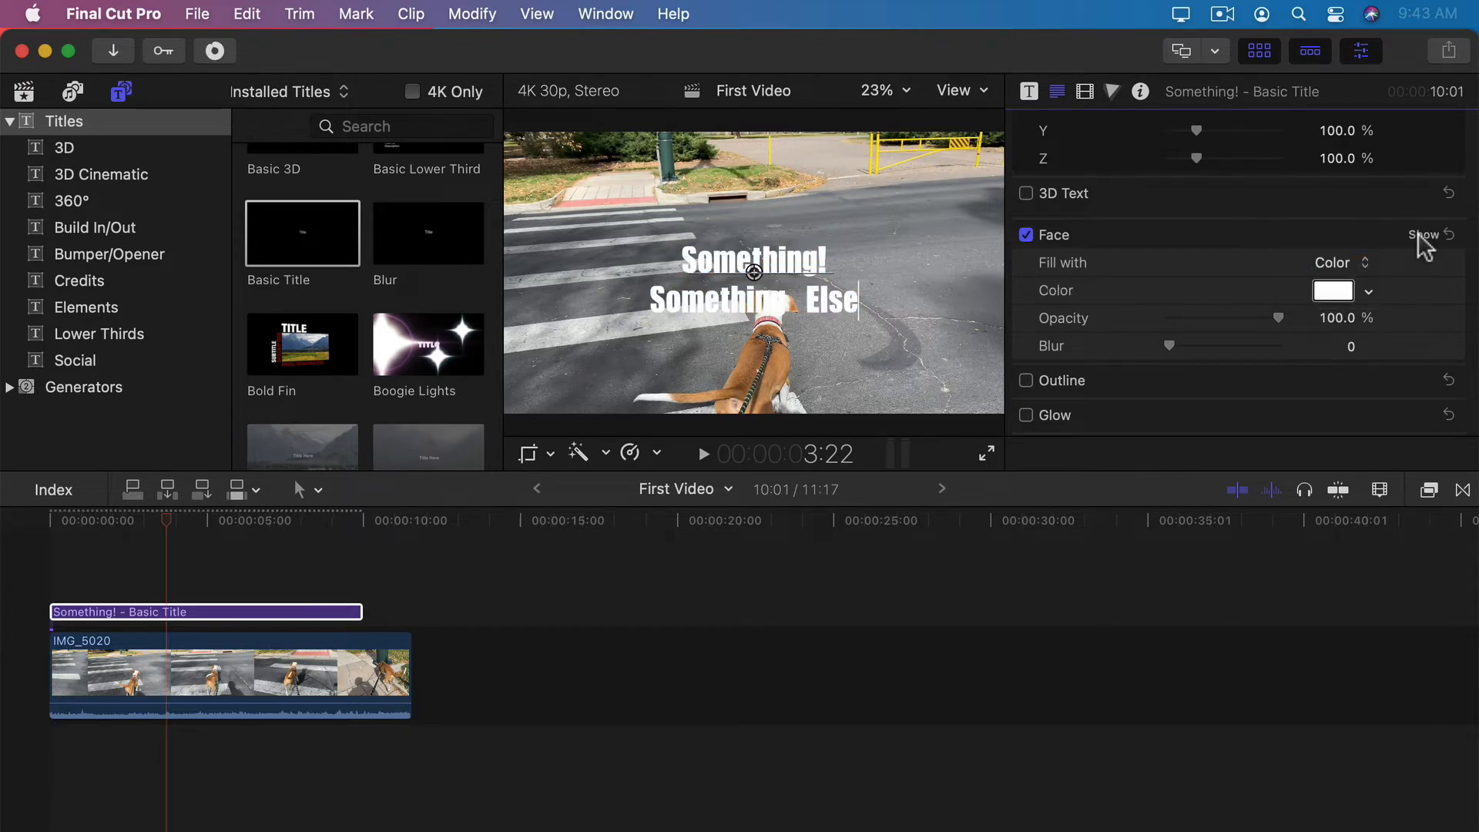
click(1418, 234)
Try a red Outline with a width of 6 on the title text and turn the Outline off again
click(1026, 352)
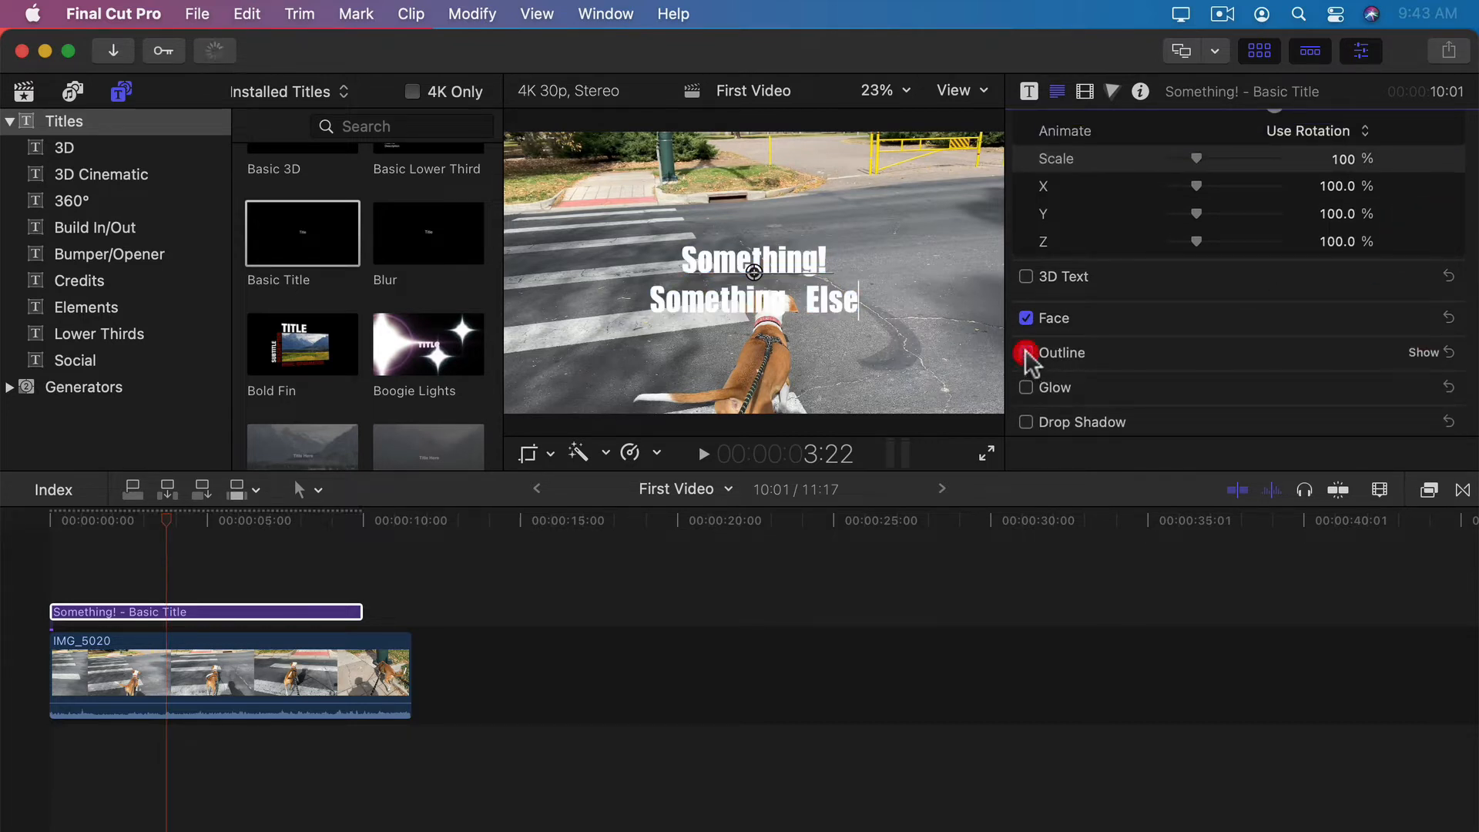
click(1429, 352)
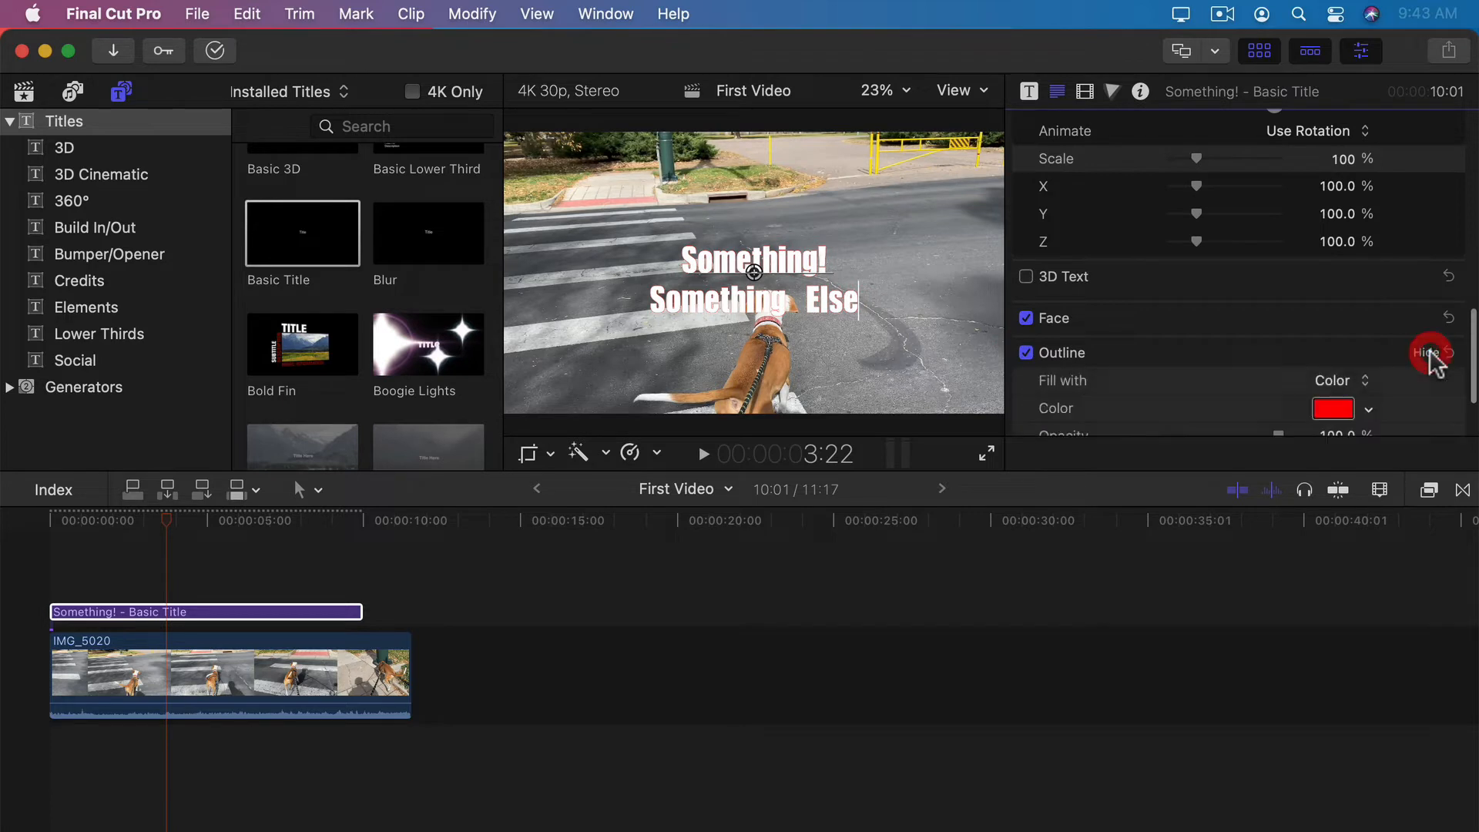
scroll(1425, 351, down, 4)
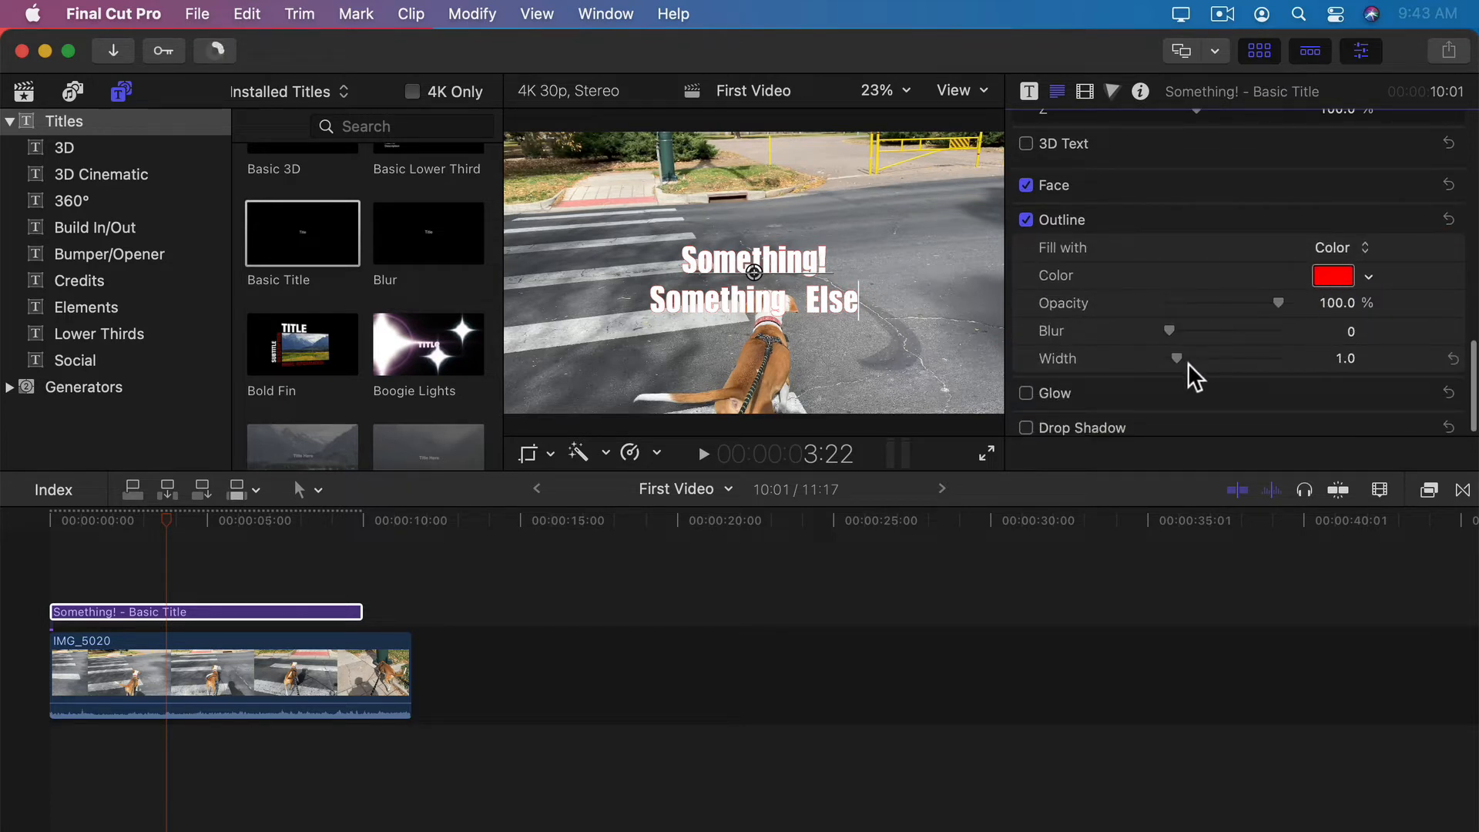
drag(1177, 359, 1213, 359)
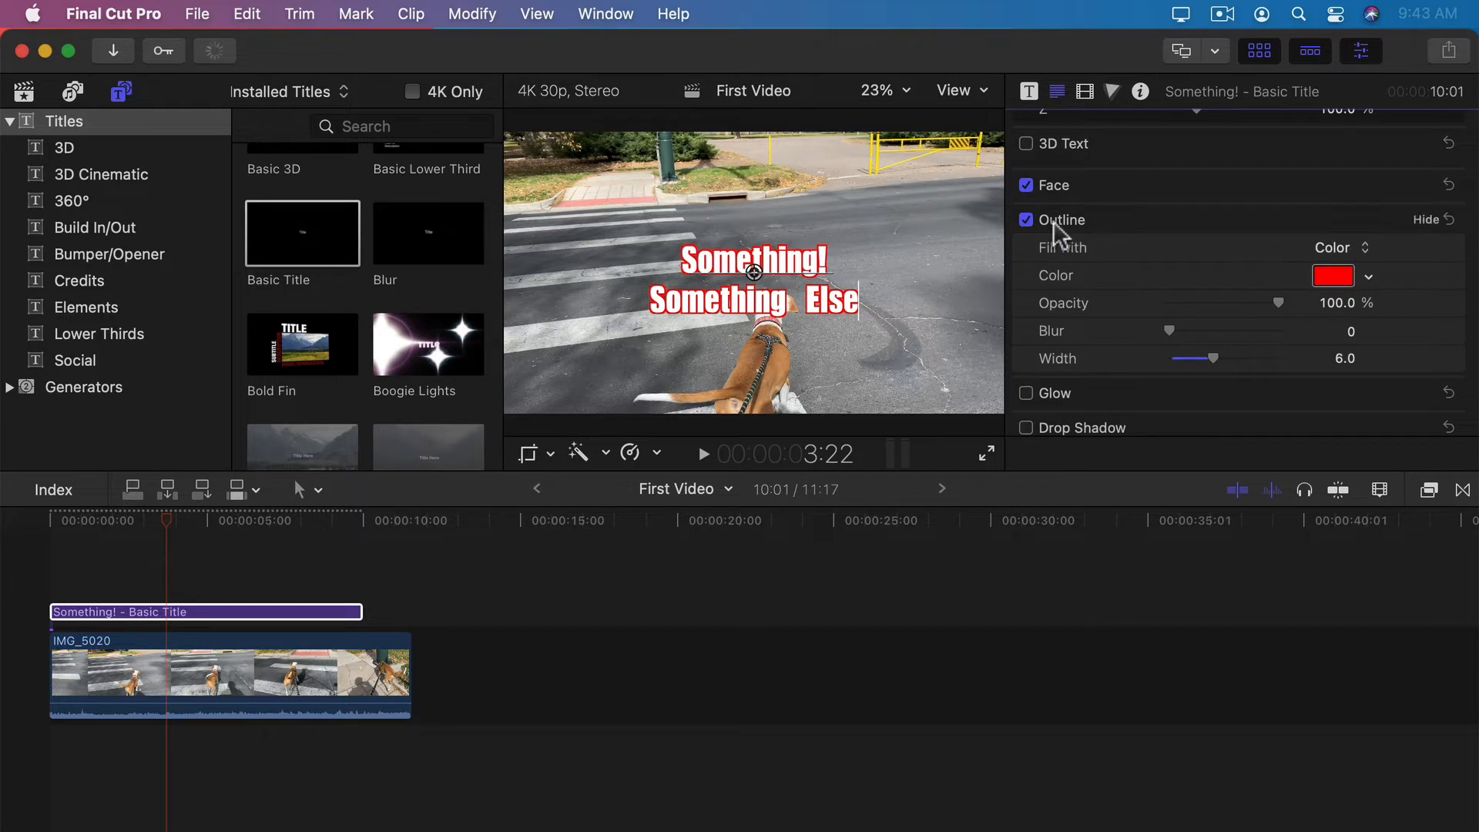
click(1026, 220)
Turn on the title's Glow, show its settings, and set the glow colour to dark red
click(1026, 393)
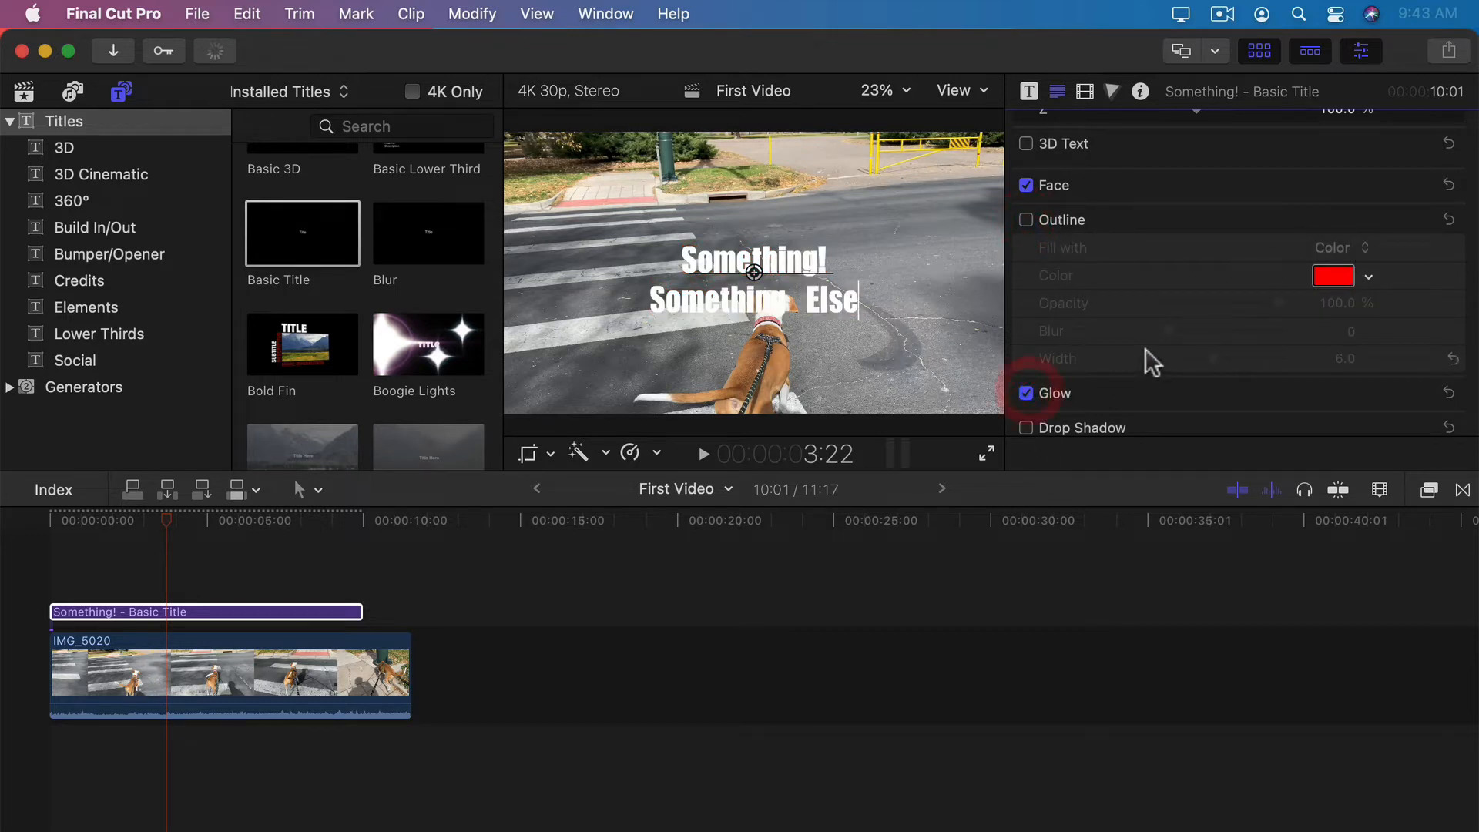
click(1423, 392)
scroll(1340, 376, down, 2)
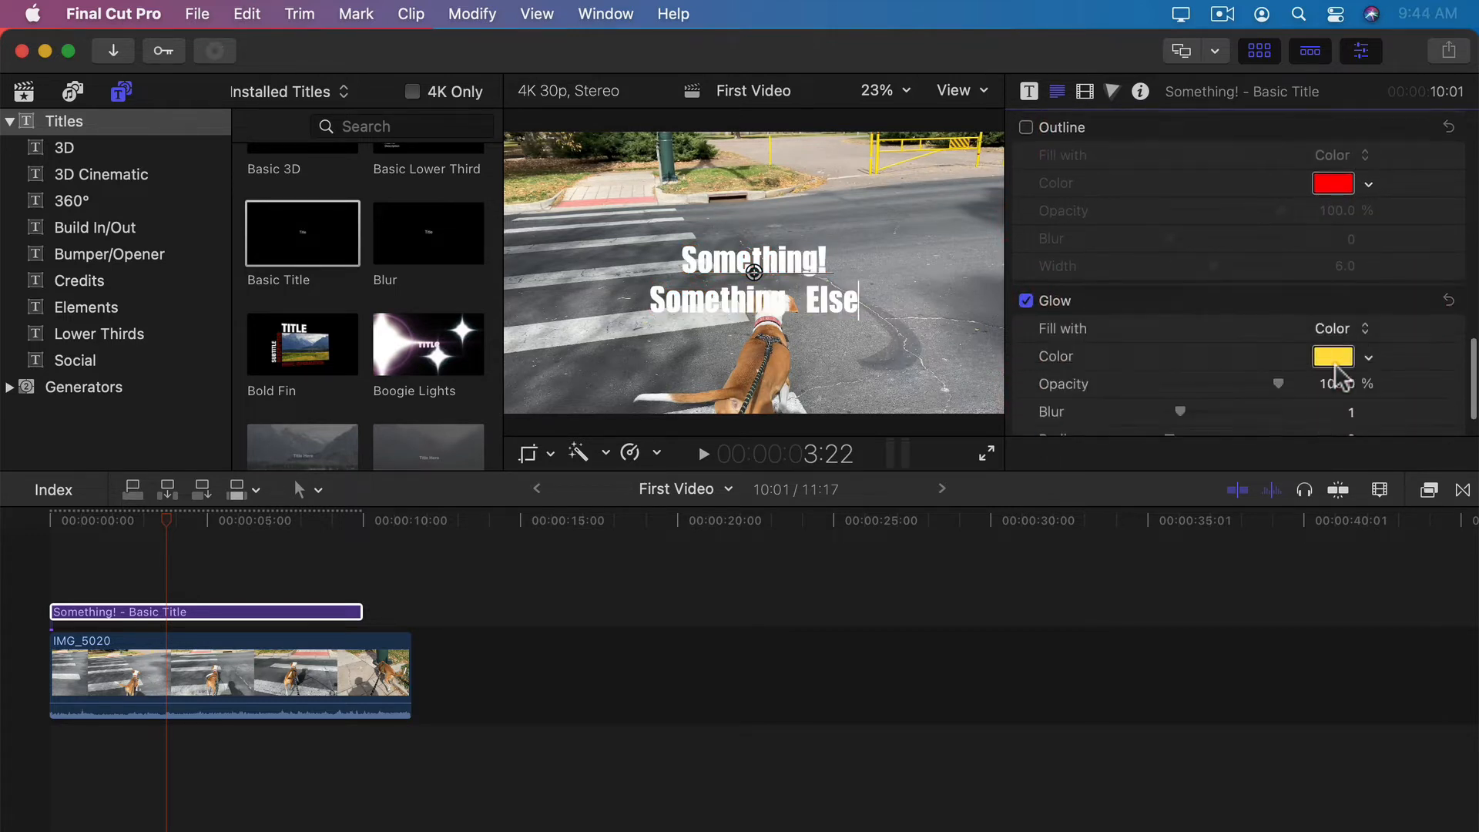
click(1369, 305)
click(1348, 338)
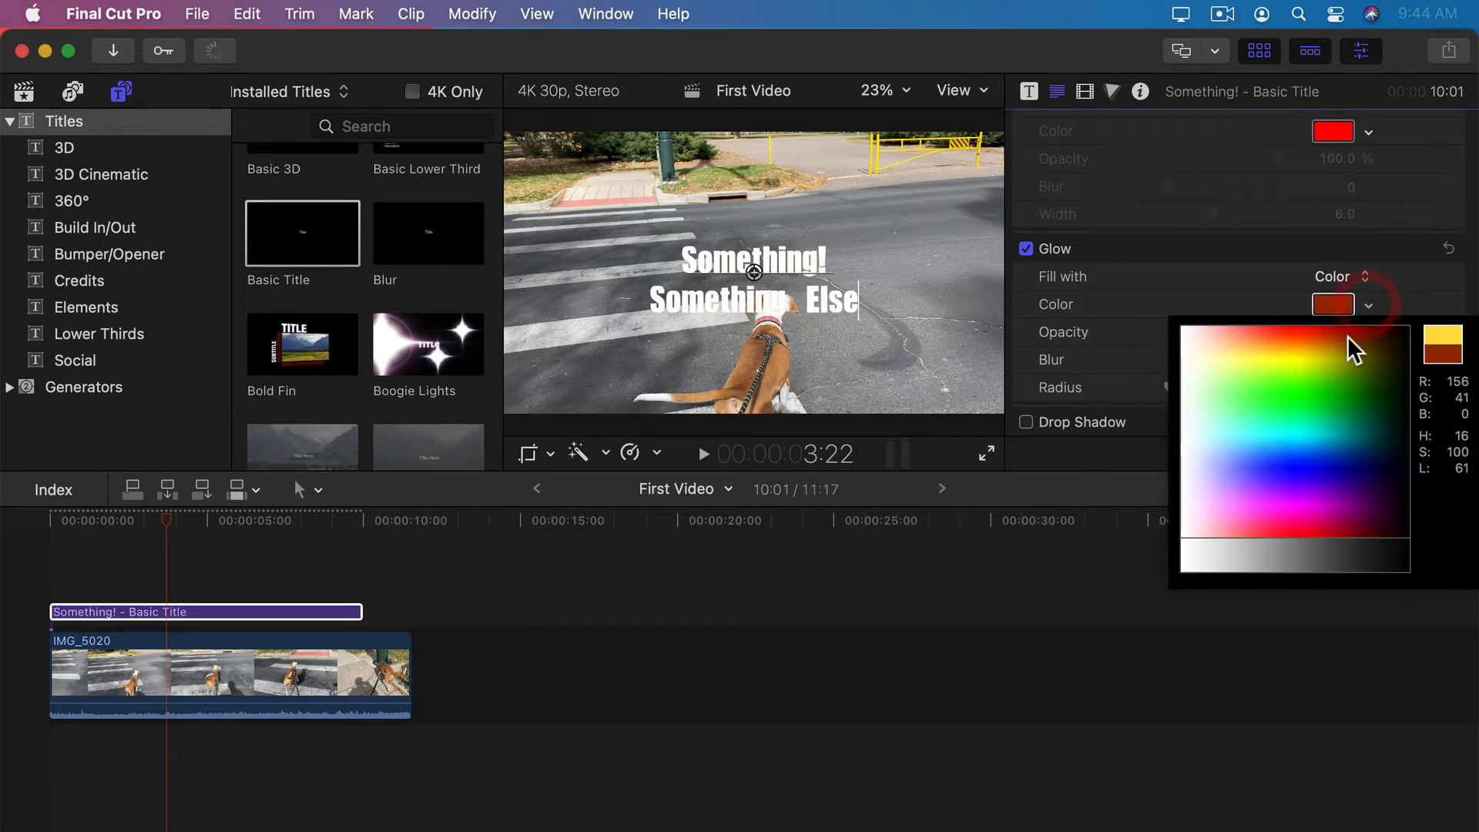
click(1343, 330)
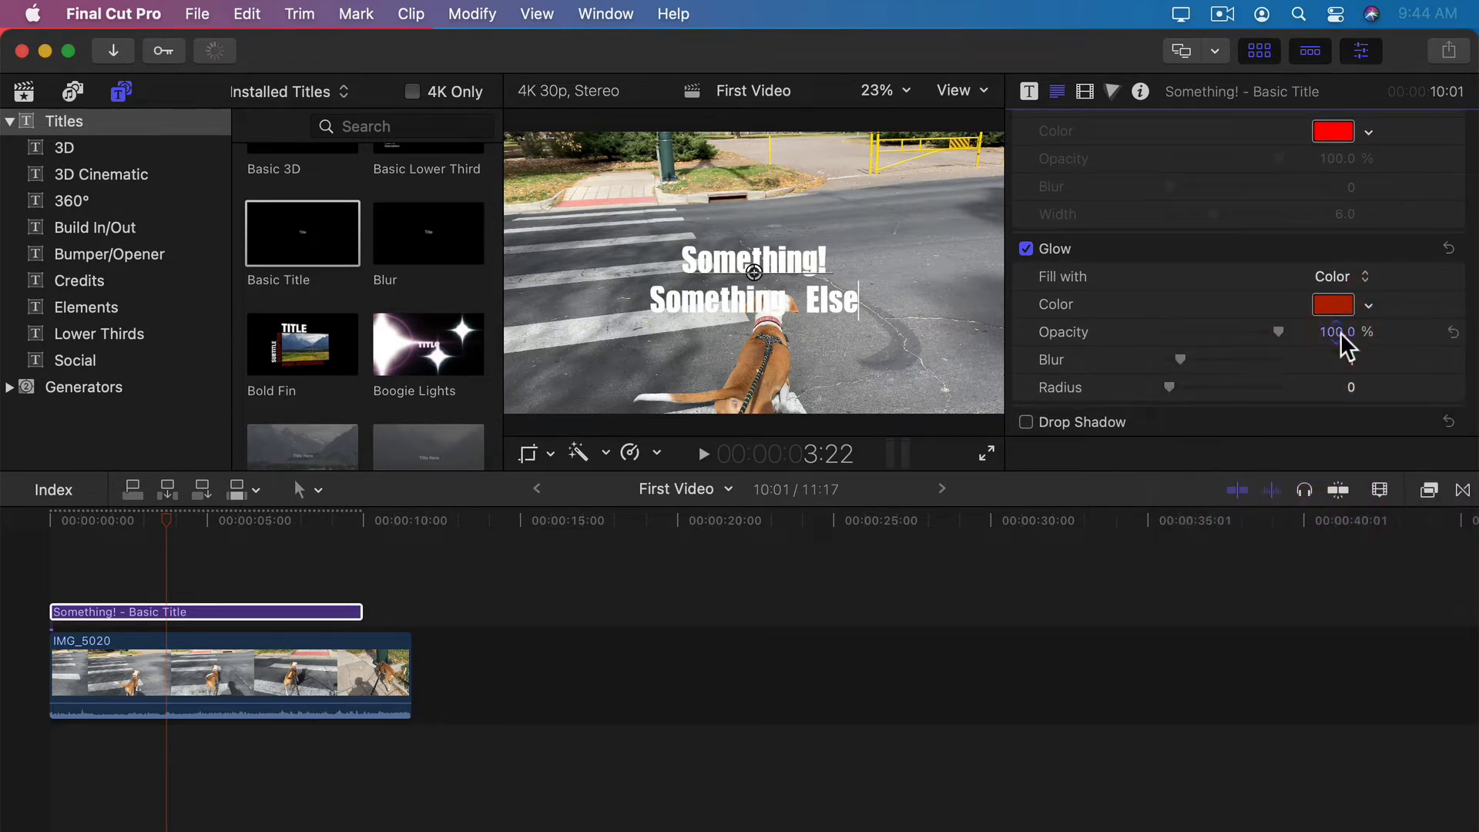
Try a glow blur of 7.24 and a radius of 56 on the title, and turn the Glow off
drag(1181, 360, 1253, 360)
drag(1168, 386, 1230, 389)
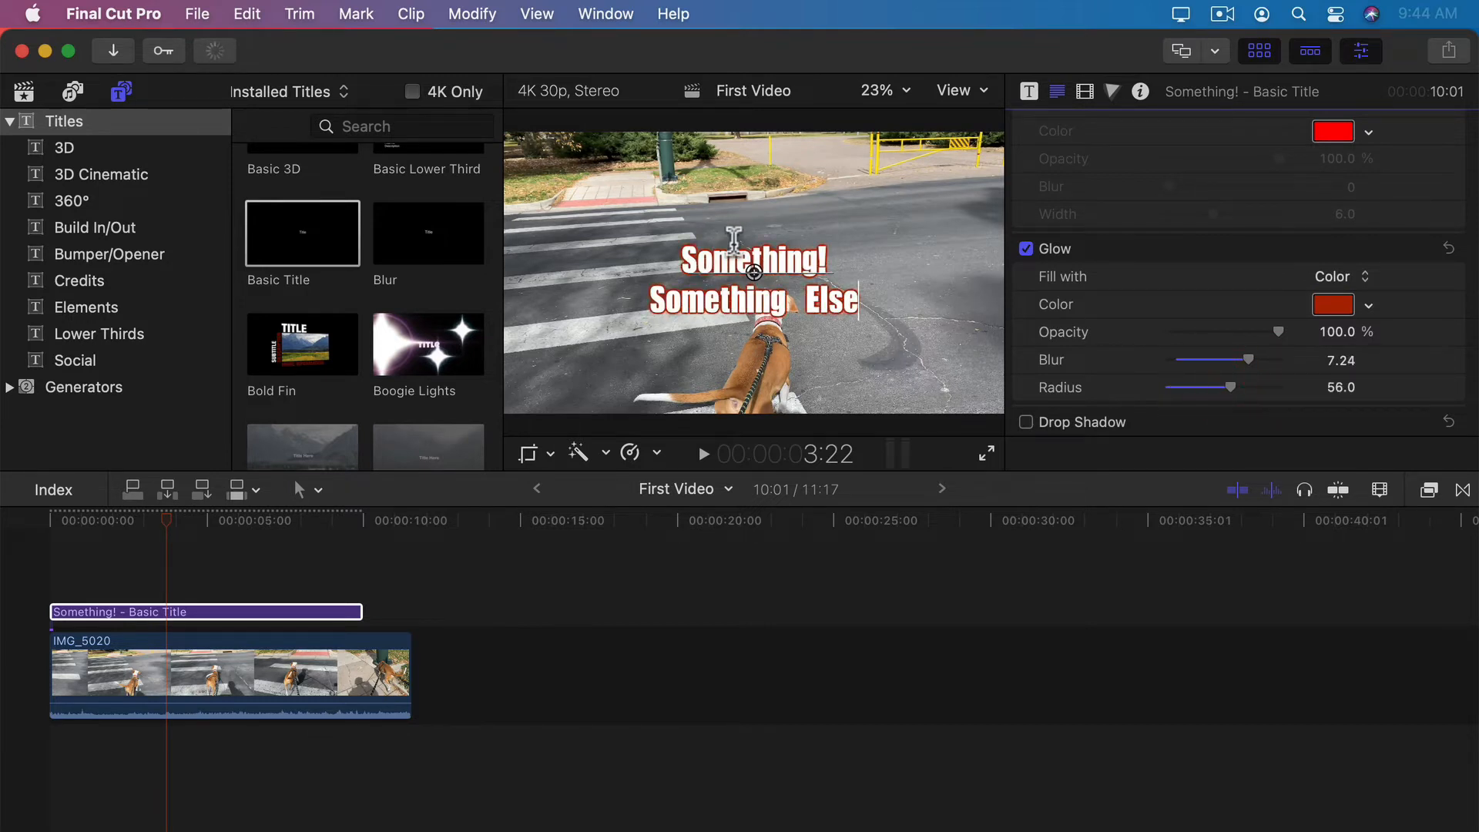
click(1026, 248)
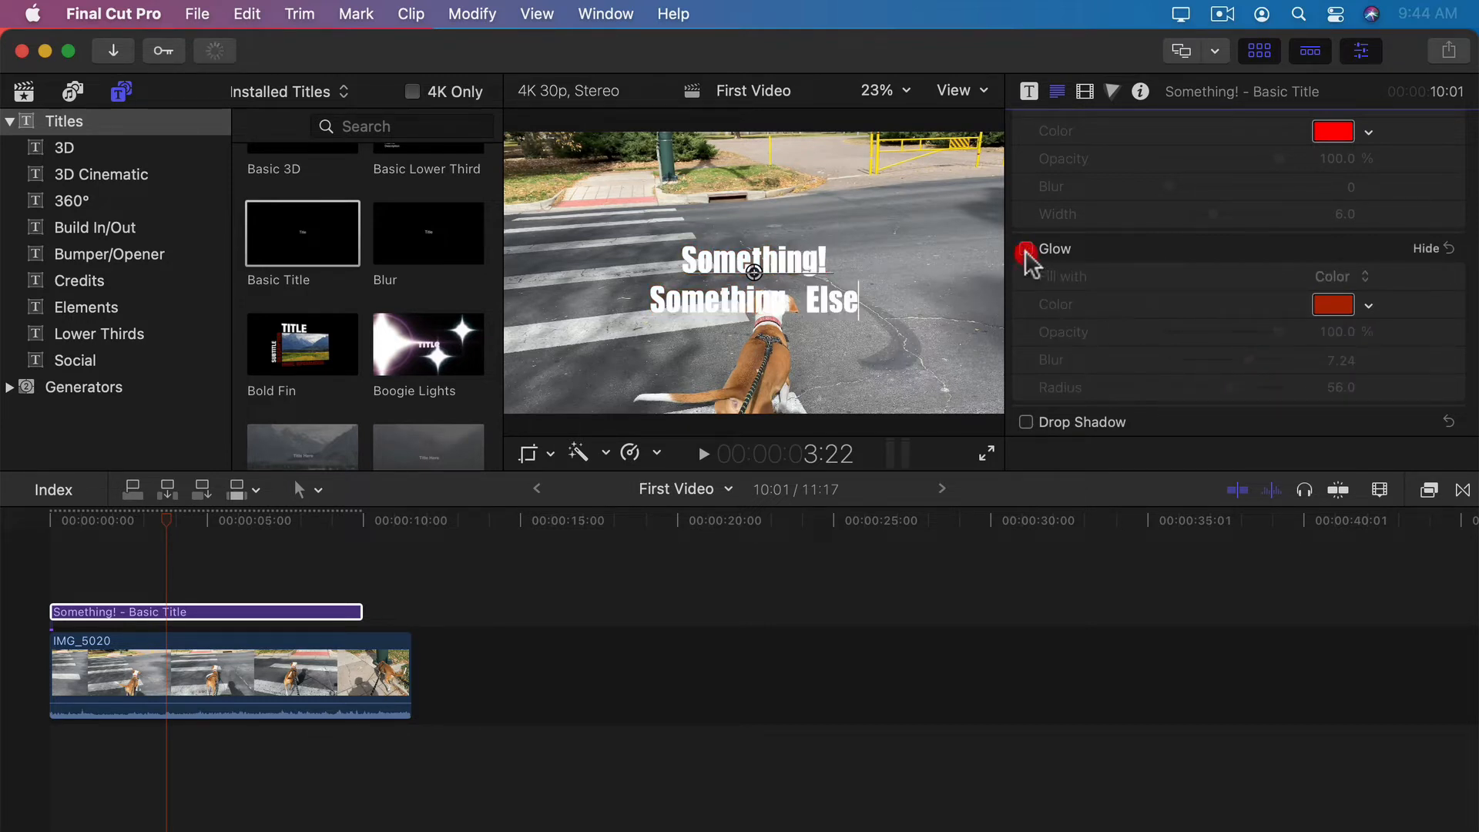
Turn on the title's Drop Shadow, show its settings, and check the shadow near the start of the IMG_5020 clip
click(1026, 422)
click(1414, 420)
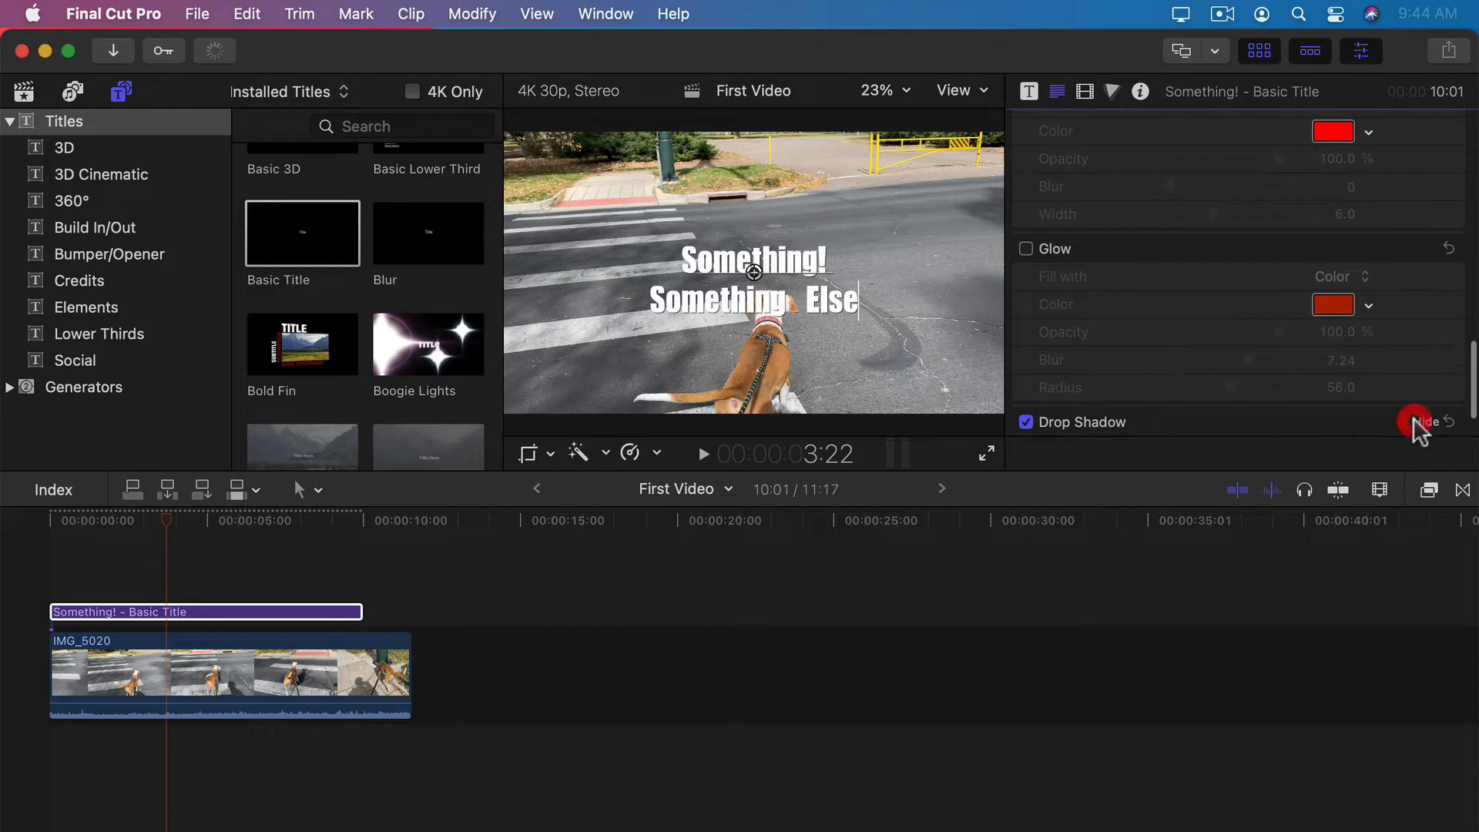
scroll(1223, 372, down, 3)
scroll(1230, 385, down, 1)
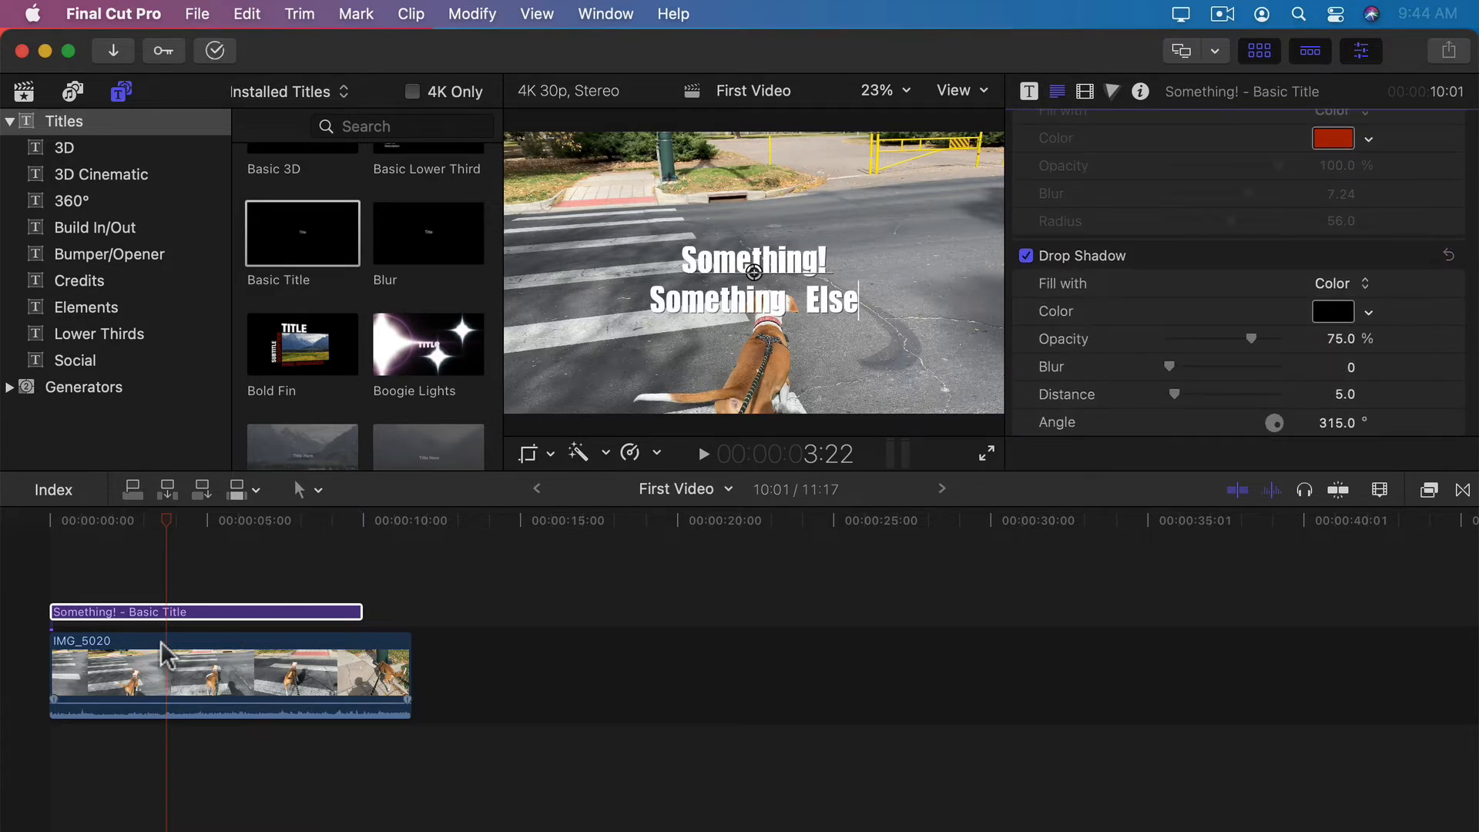
drag(132, 524, 54, 521)
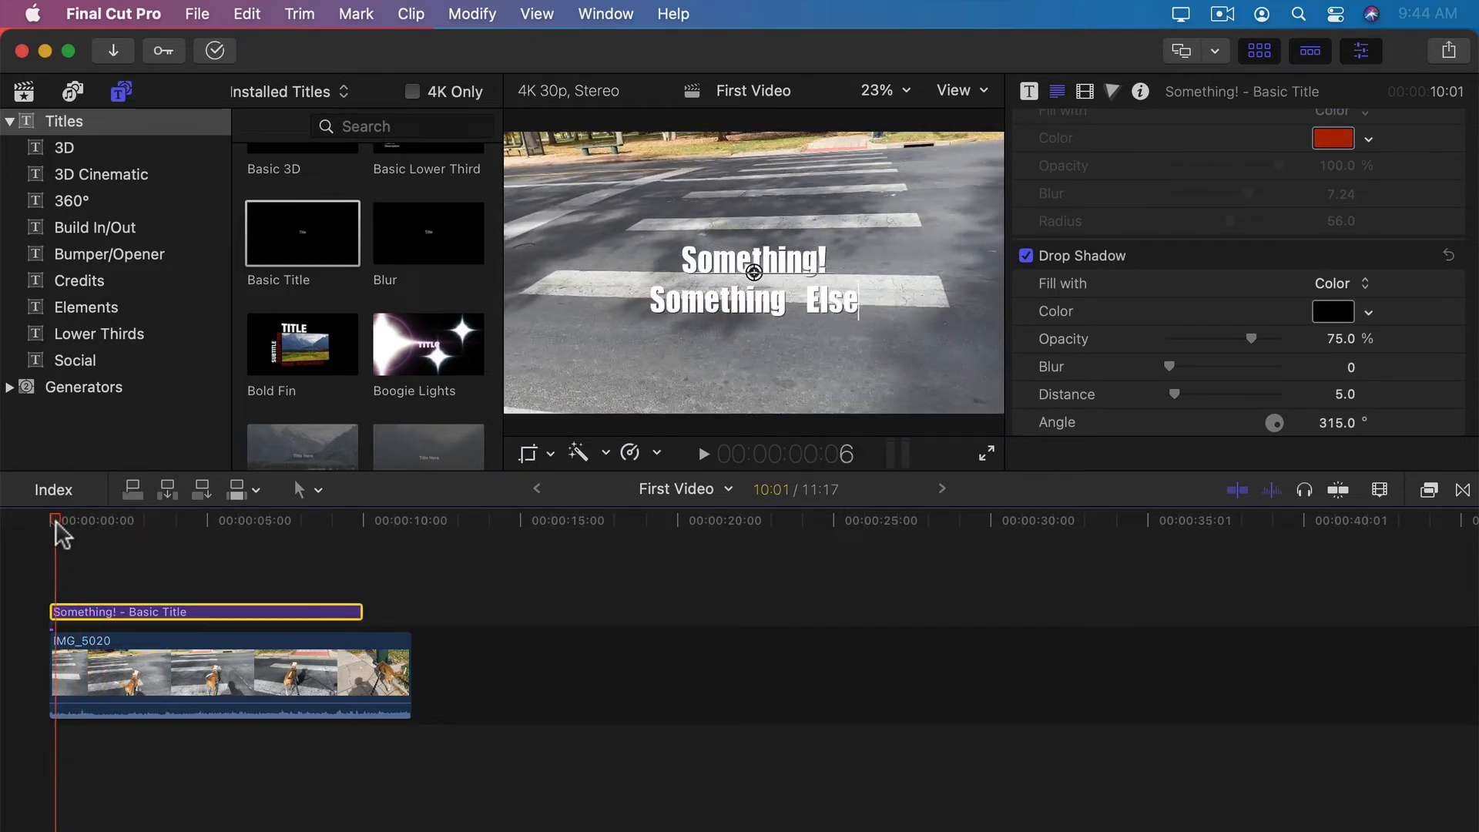
Compare the title with and without its Drop Shadow, and set the shadow's blur to 4.2 and distance to 25
click(1026, 255)
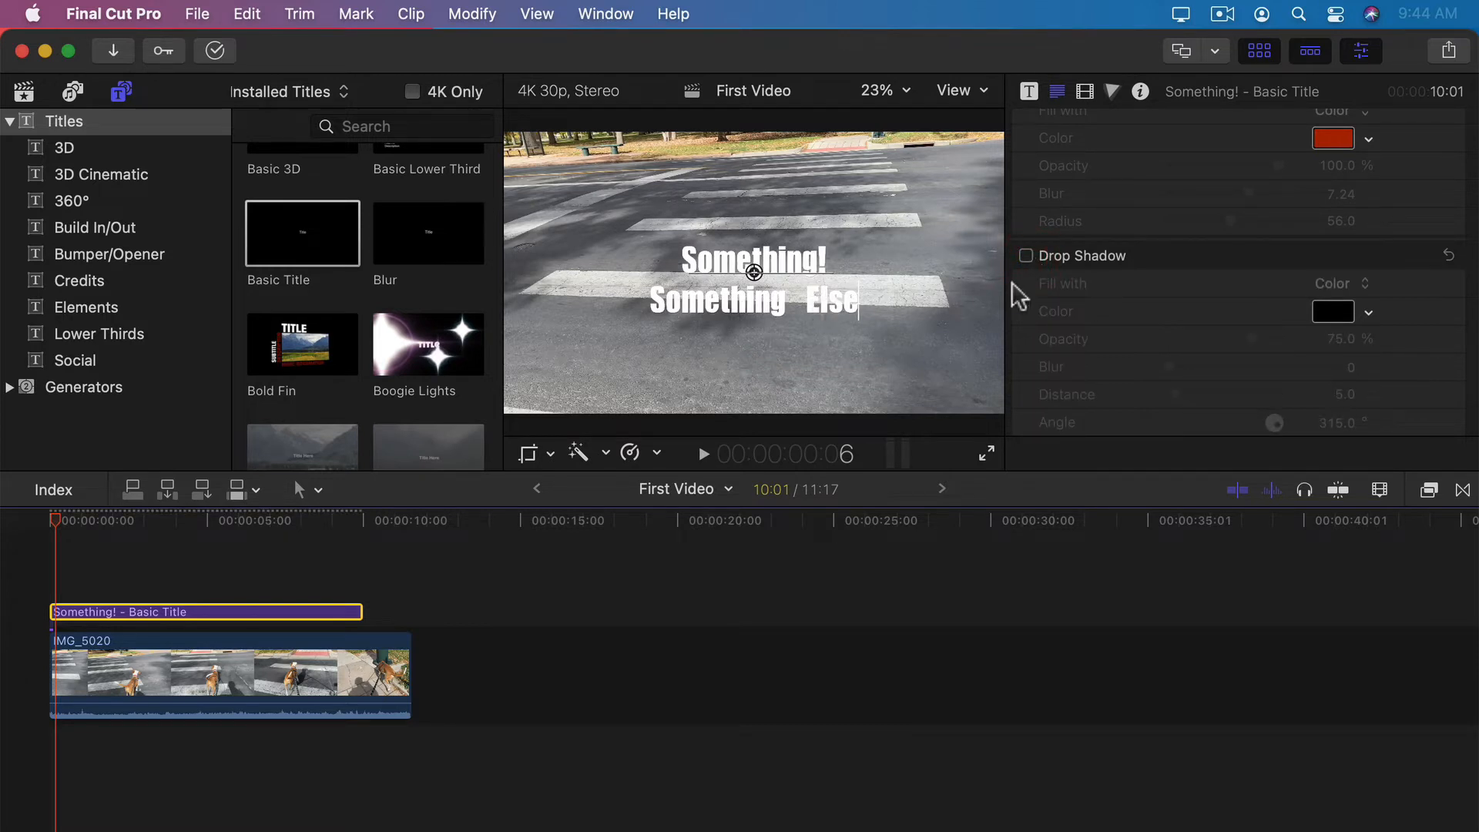
click(1026, 255)
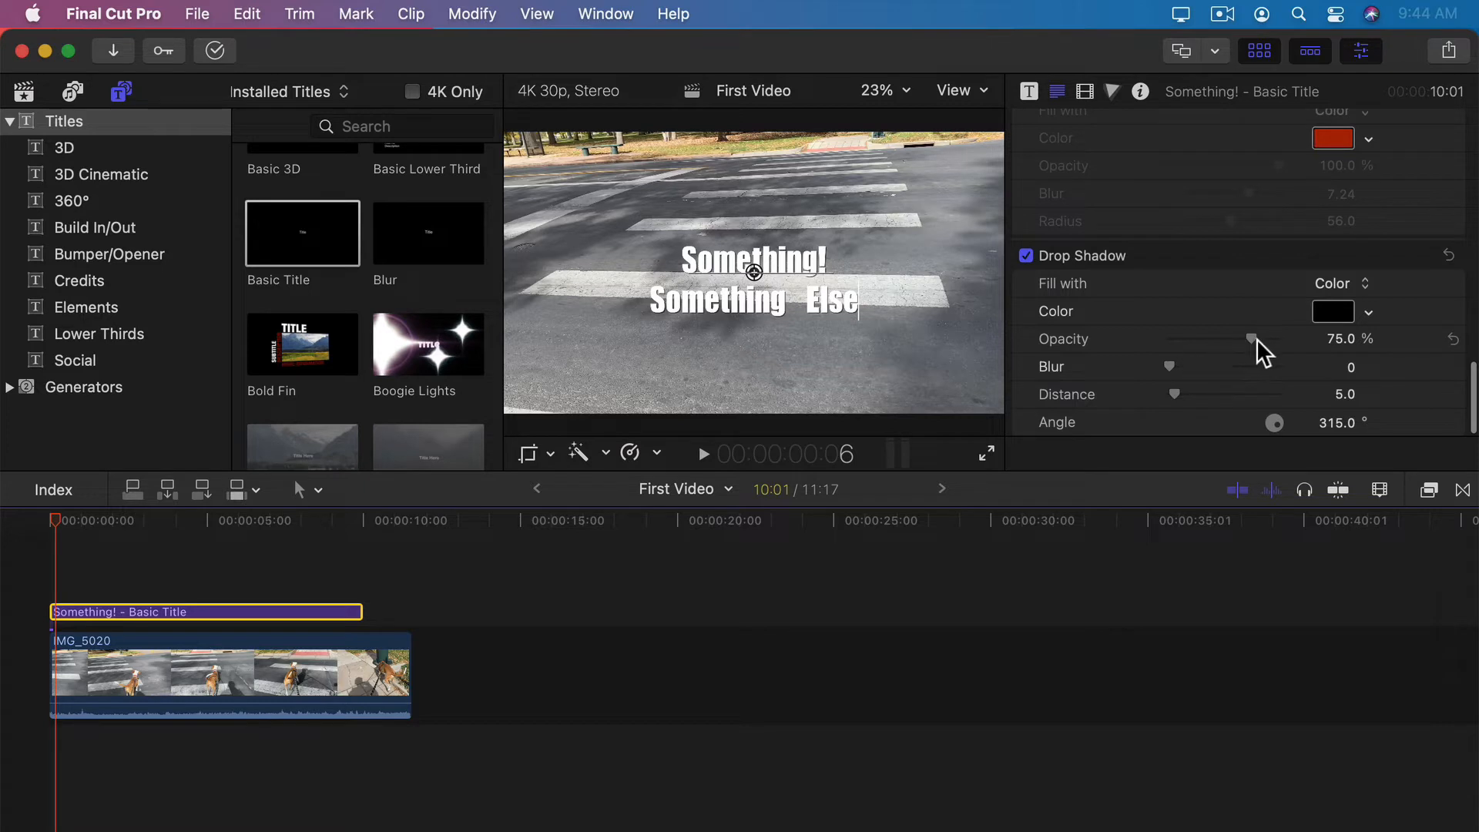
drag(1173, 364, 1203, 393)
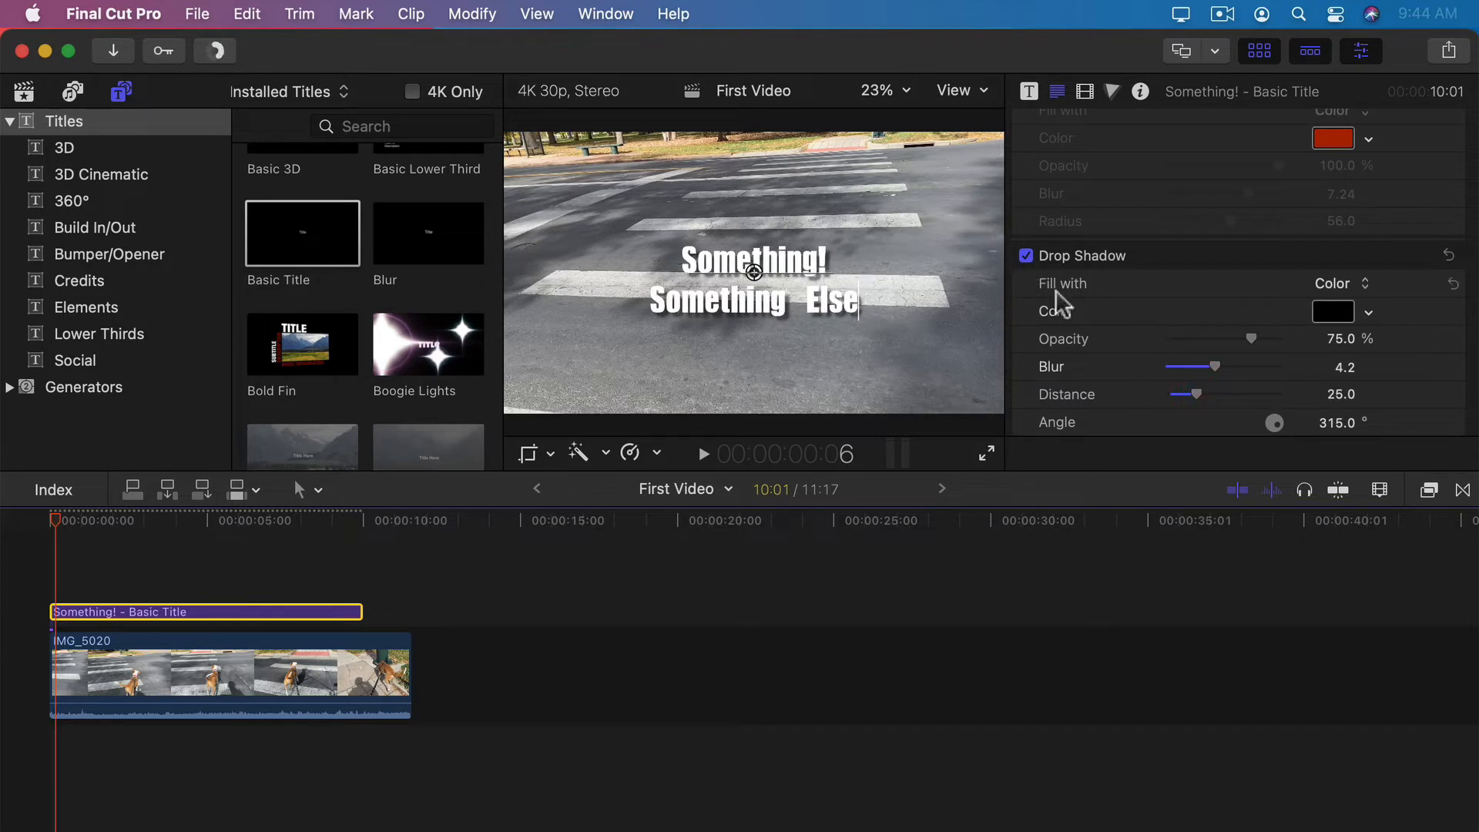
Turn on 3D Text for the title to see its effect, and delete the Basic Title from the timeline
scroll(1086, 285, up, 10)
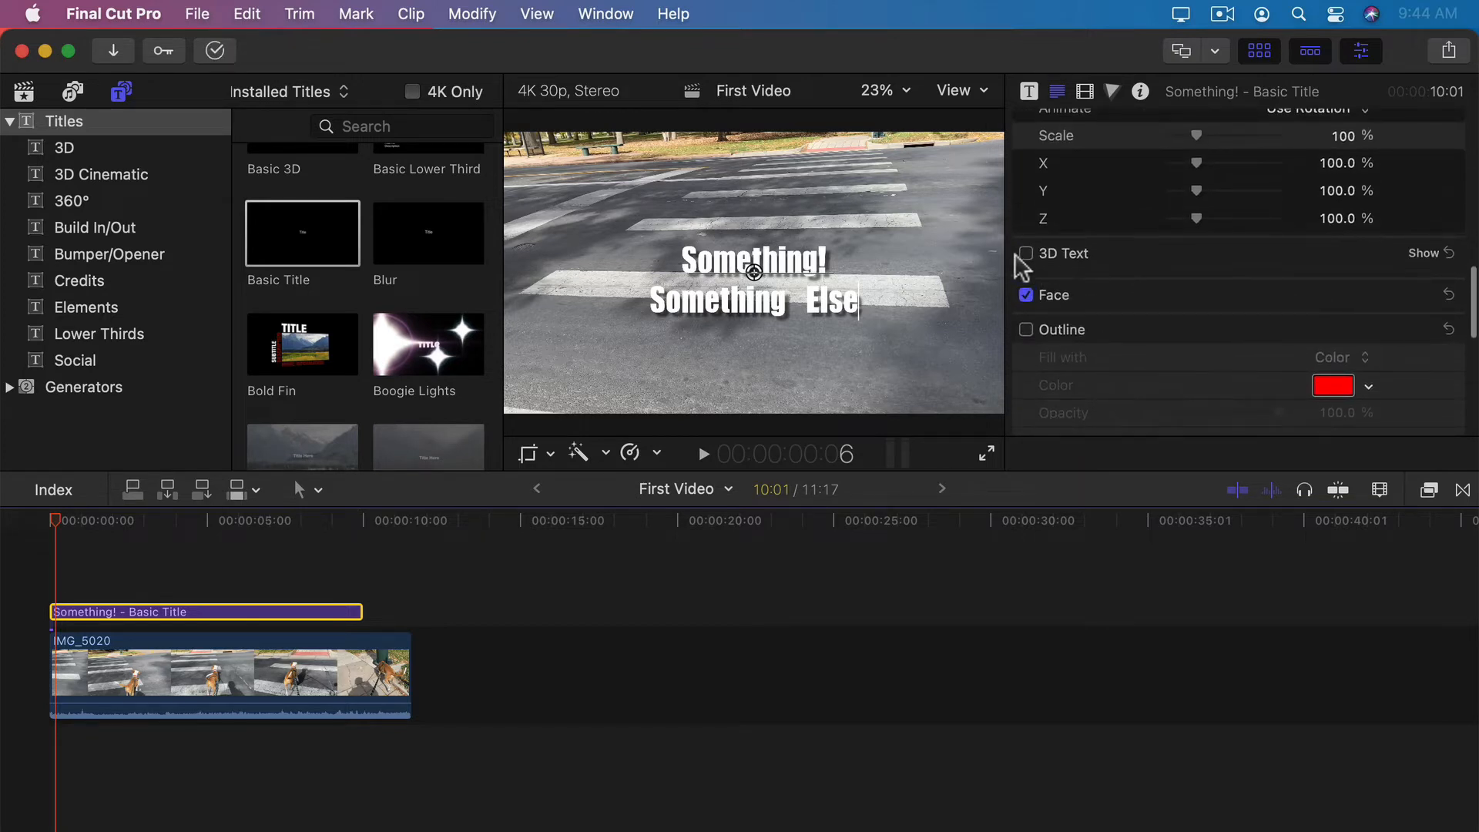
click(1027, 254)
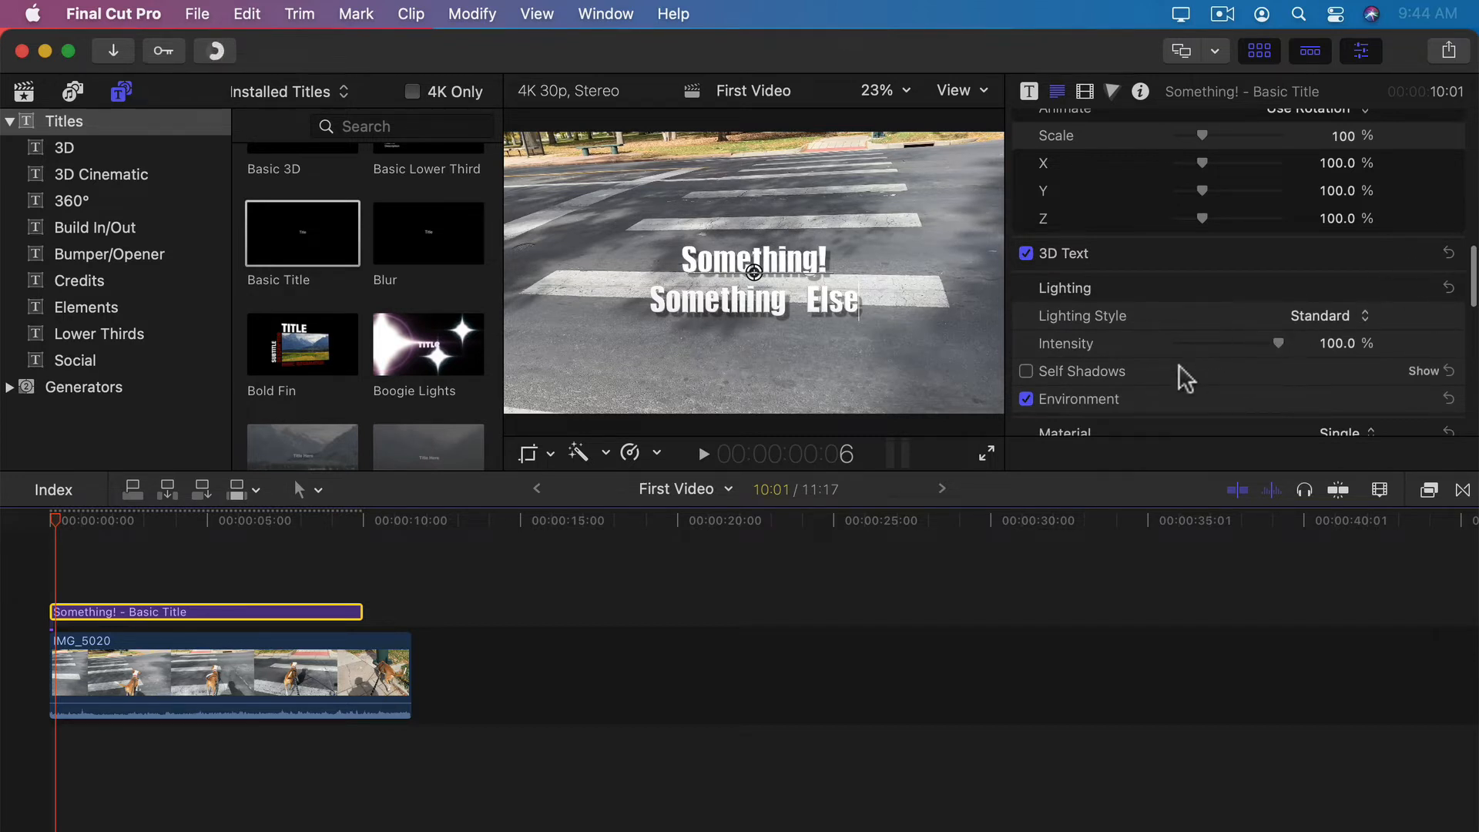
key(Delete)
Place a Sideways Drift title above the IMG_5020 clip and turn off its Build Out
scroll(366, 351, down, 5)
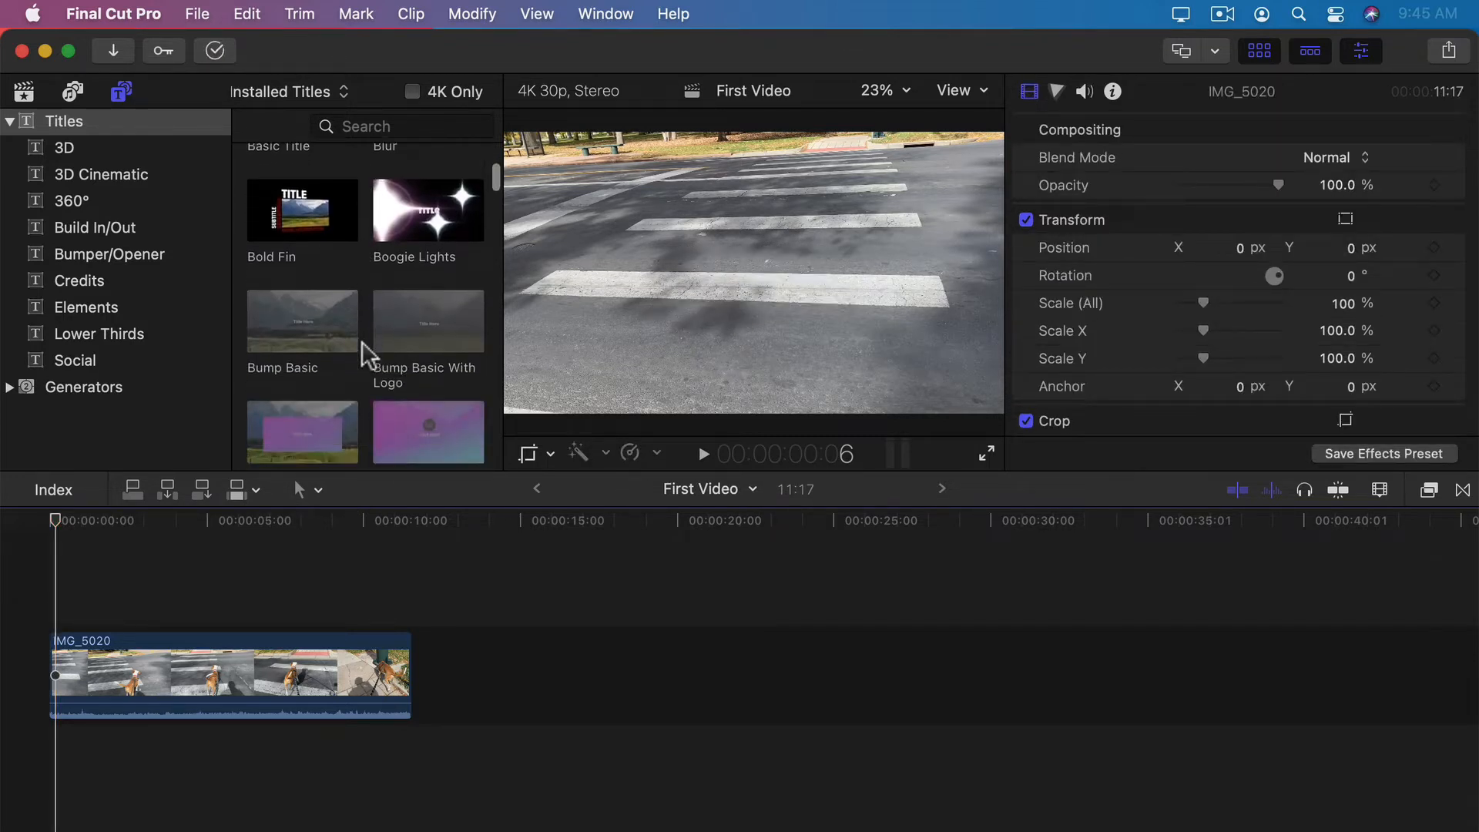
scroll(363, 350, down, 8)
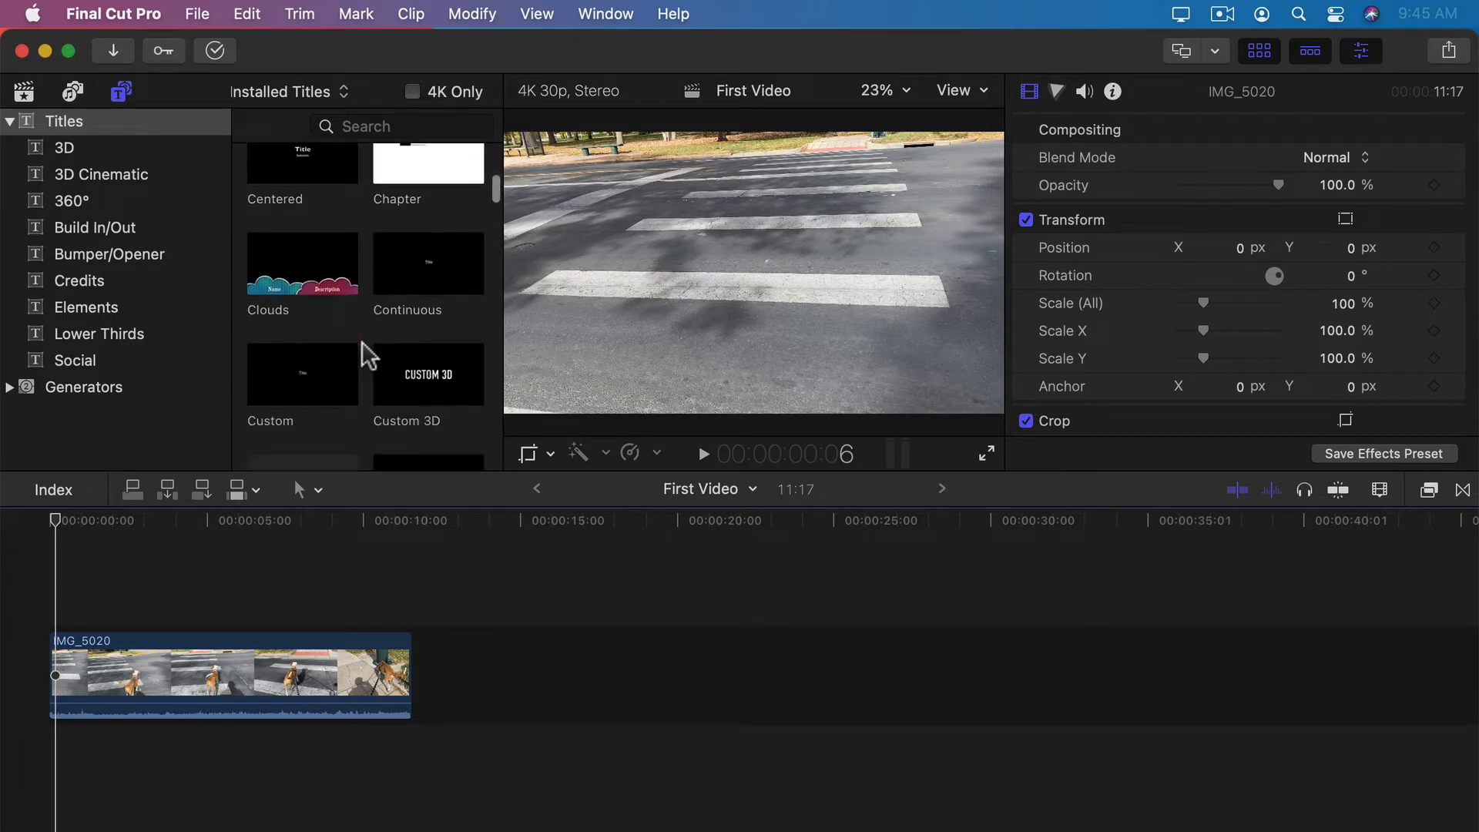
scroll(367, 356, down, 6)
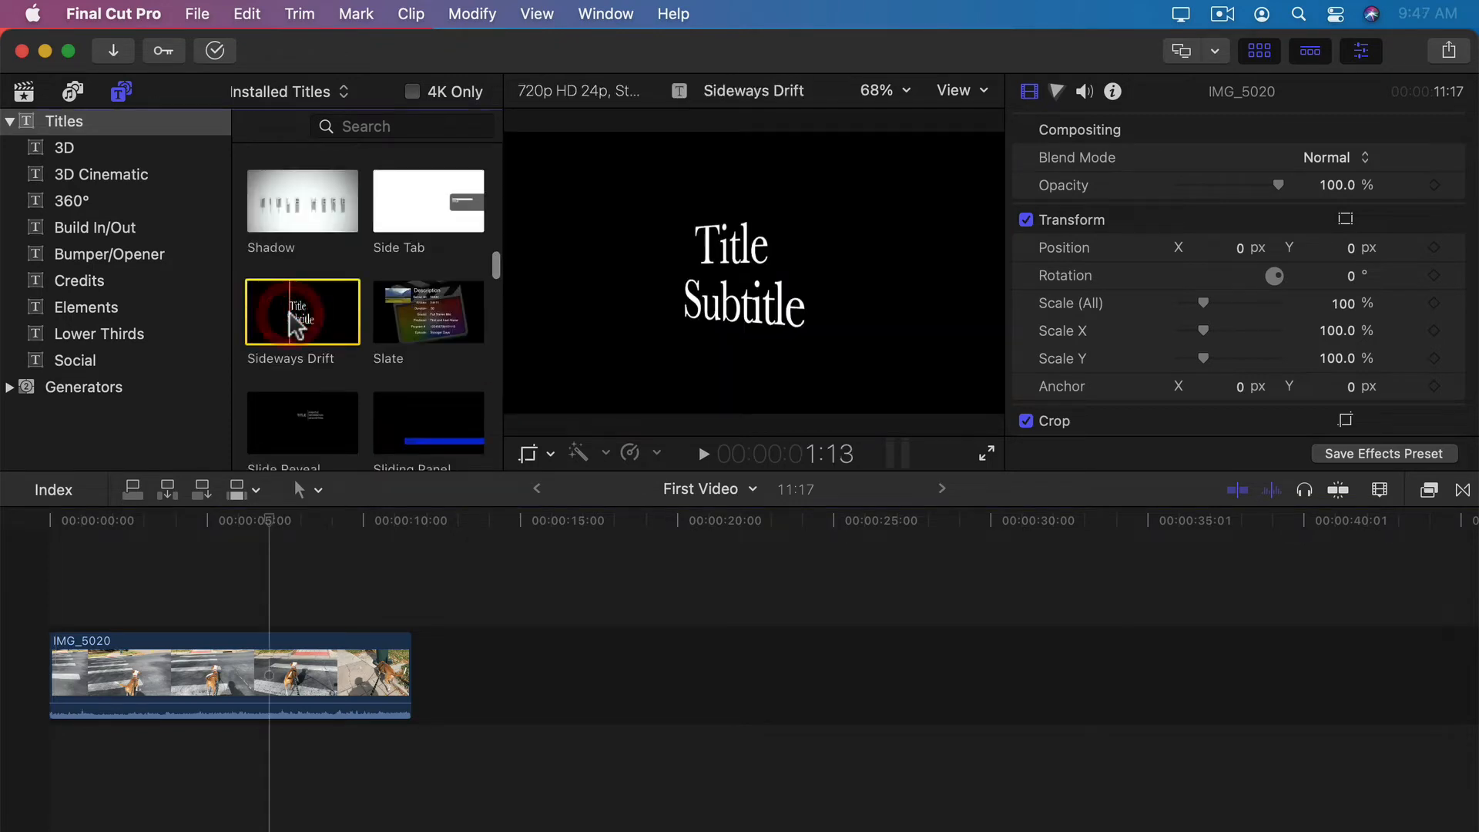
drag(293, 308, 139, 610)
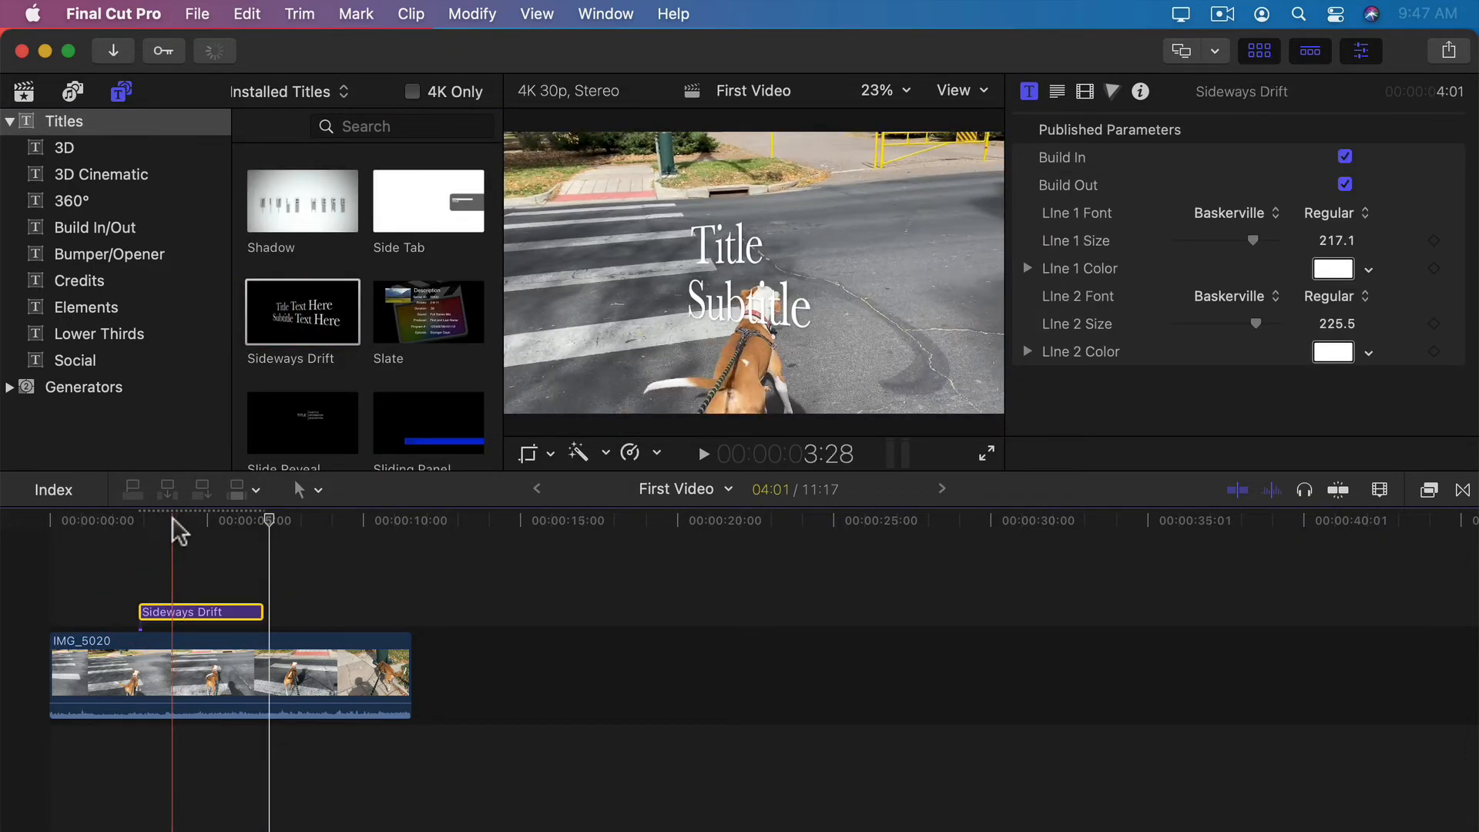
click(172, 522)
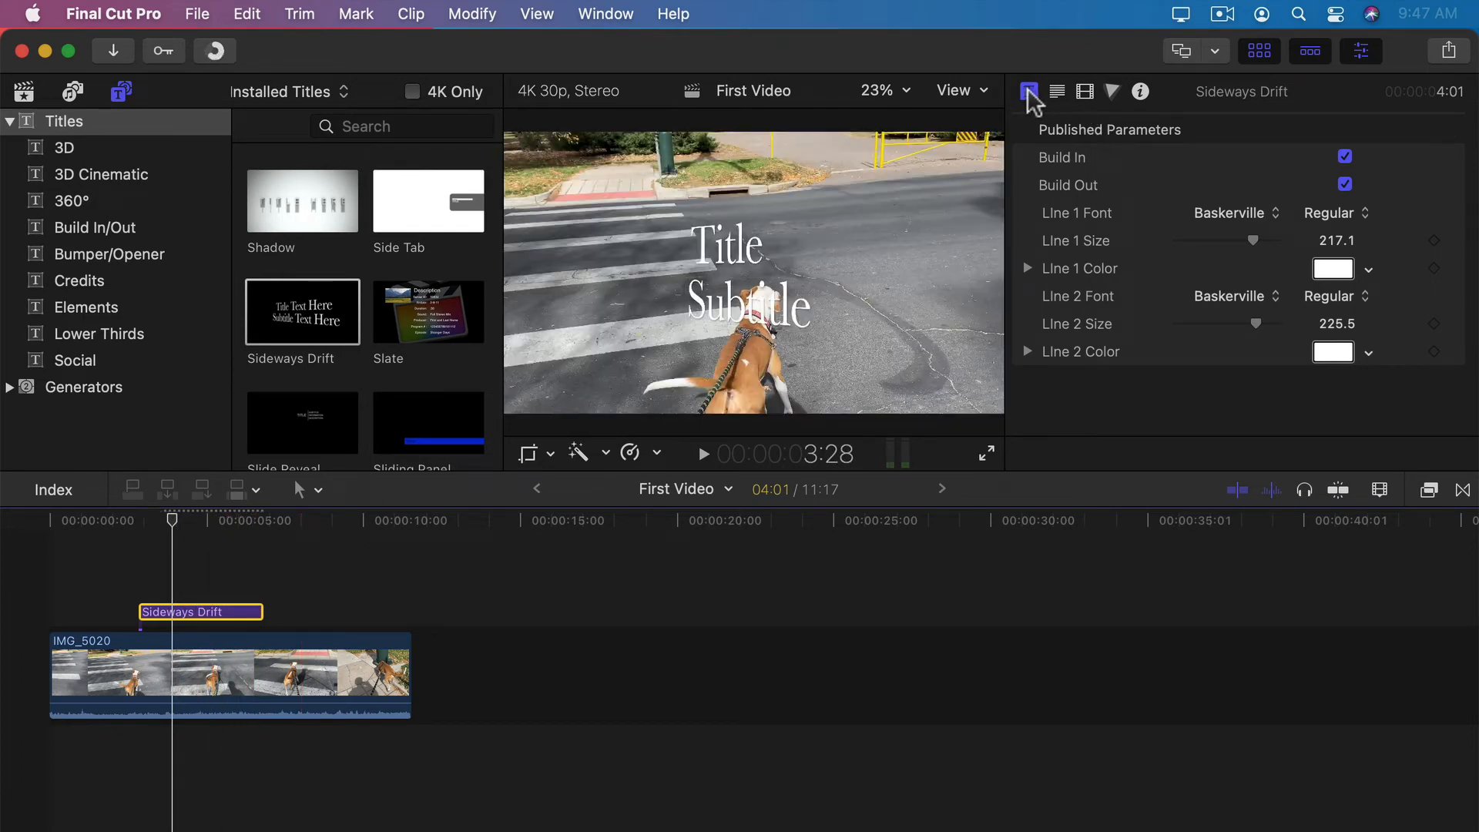
click(1345, 184)
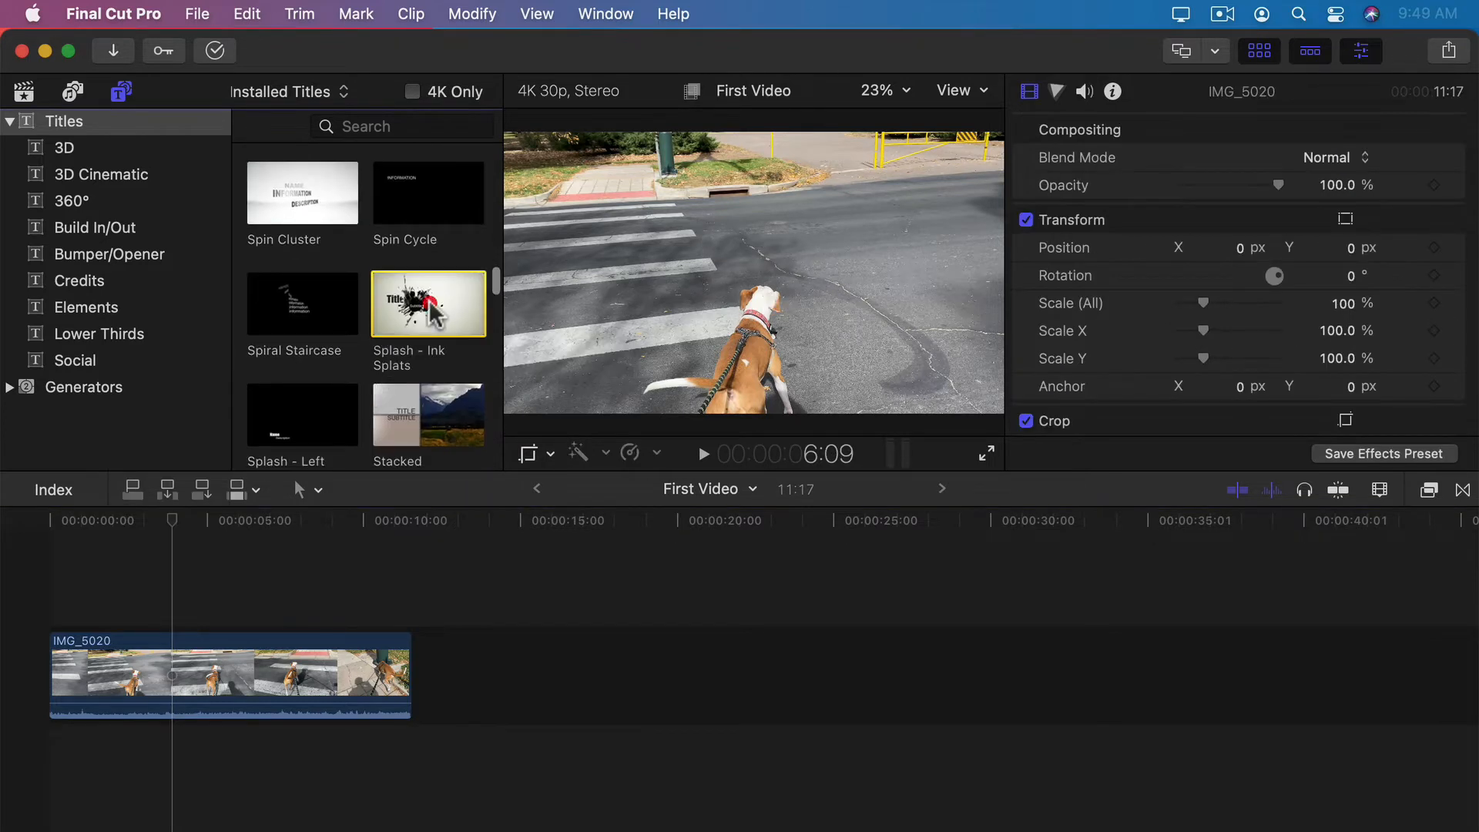
Append a Splash - Ink Splats title after IMG_5020 and move it above that clip as an overlay
click(416, 308)
mouse_move(416, 308)
mouse_down()
mouse_move(506, 518)
mouse_move(455, 587)
mouse_move(446, 678)
mouse_up()
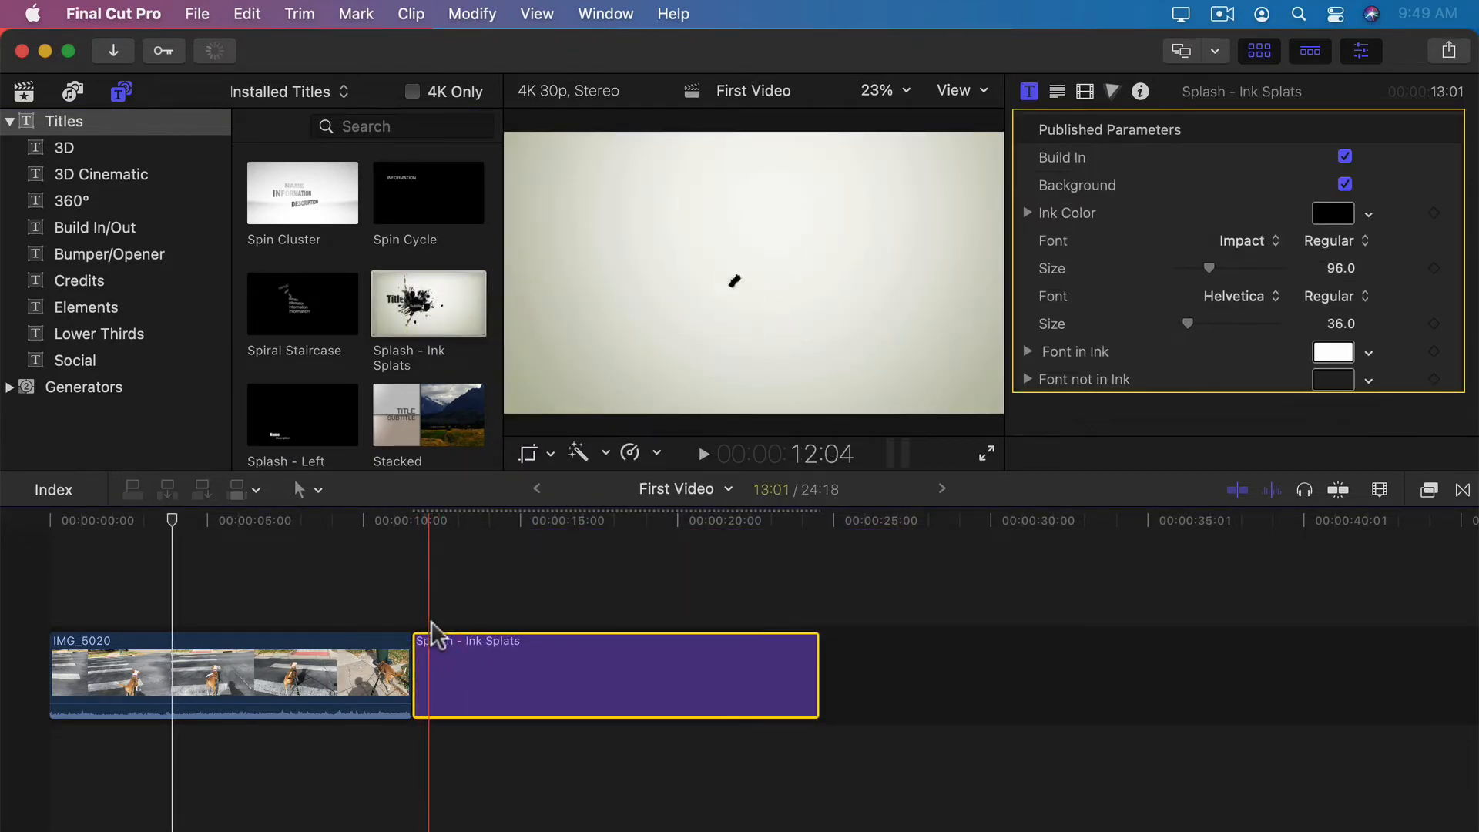
drag(511, 660, 257, 593)
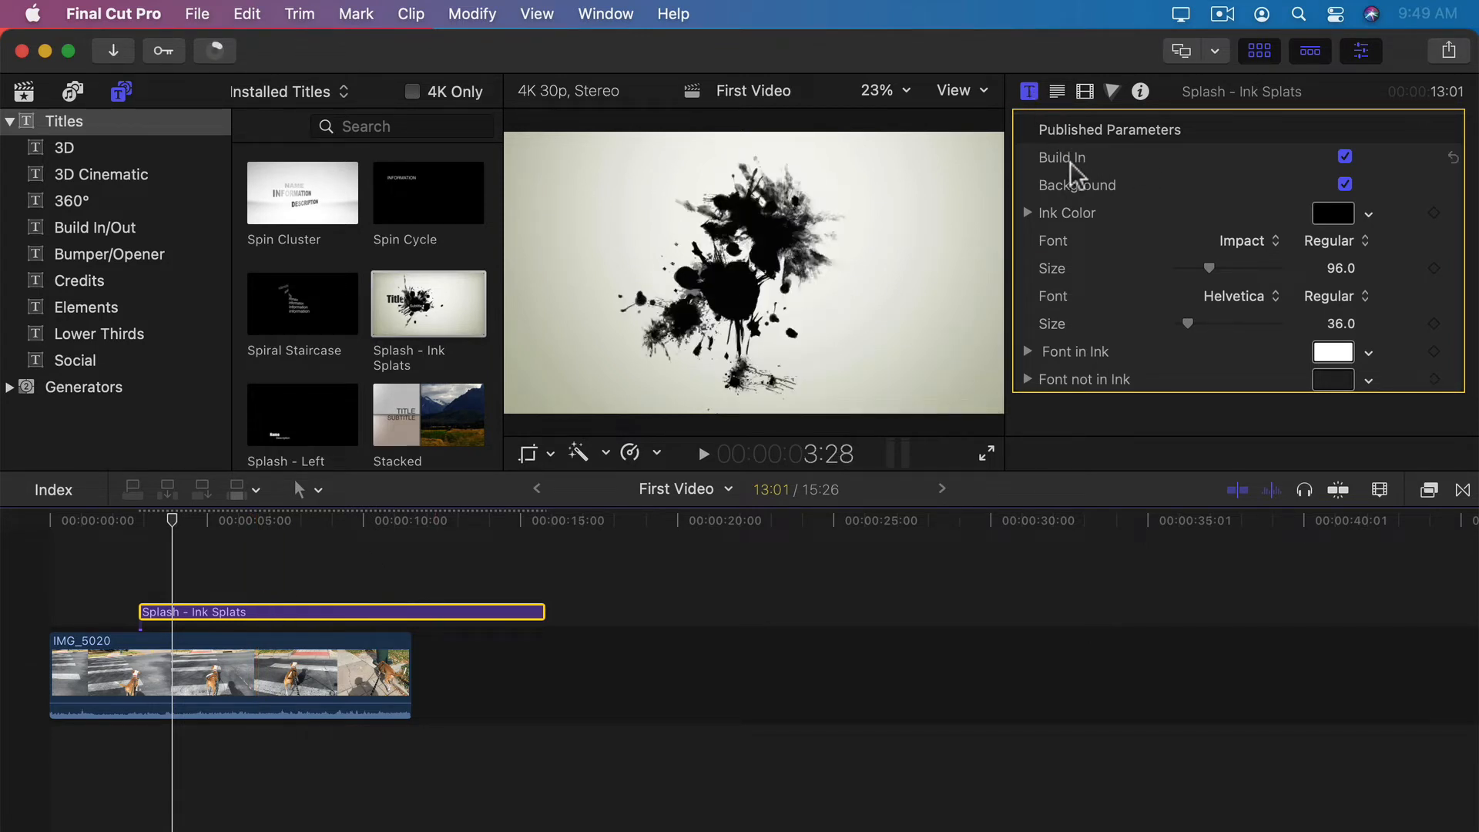
Turn the Ink Splats title's Background off and on again, and move the title back to follow IMG_5020
click(1345, 183)
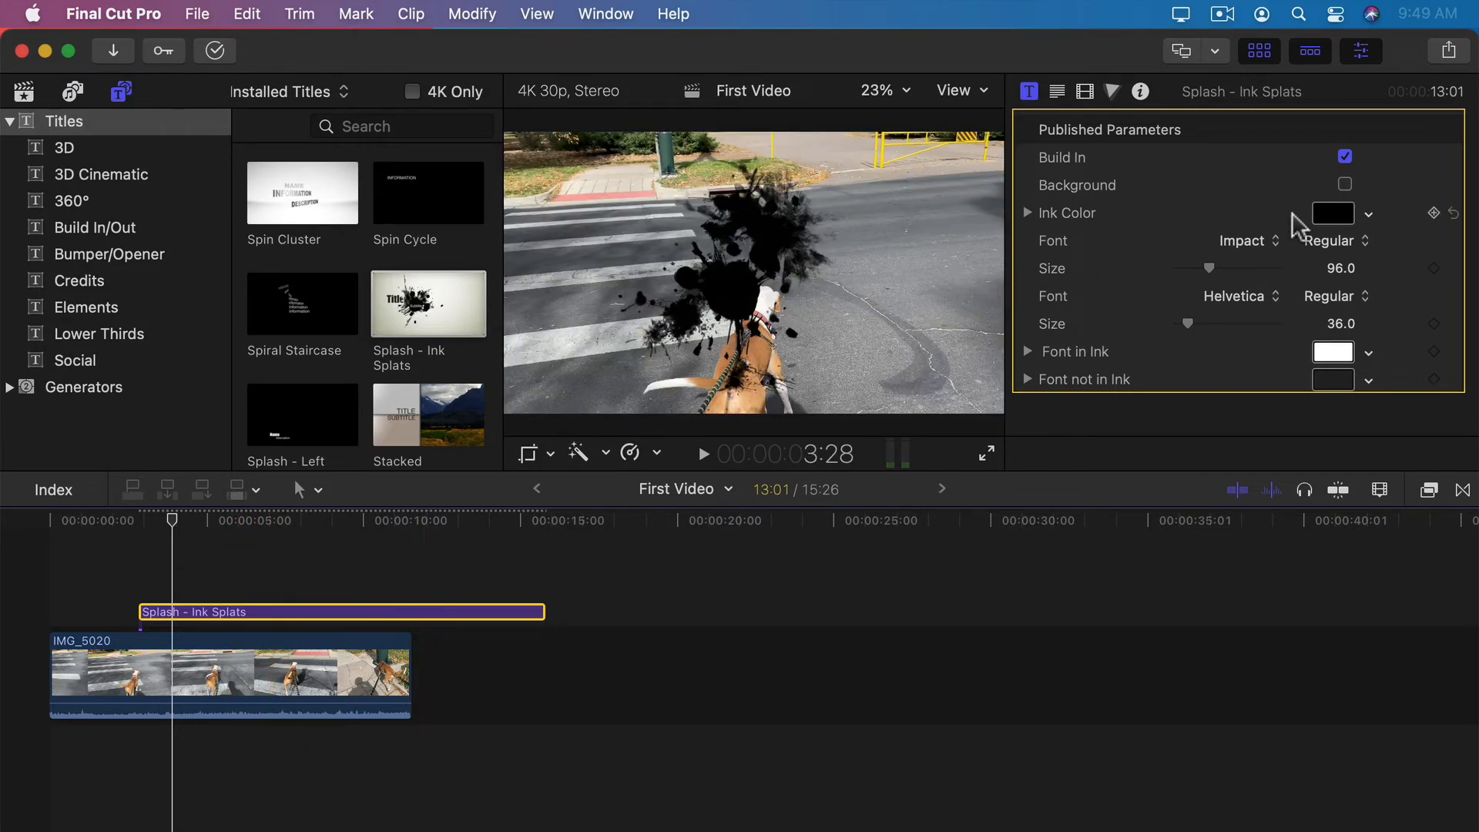
click(1345, 183)
drag(334, 614, 626, 670)
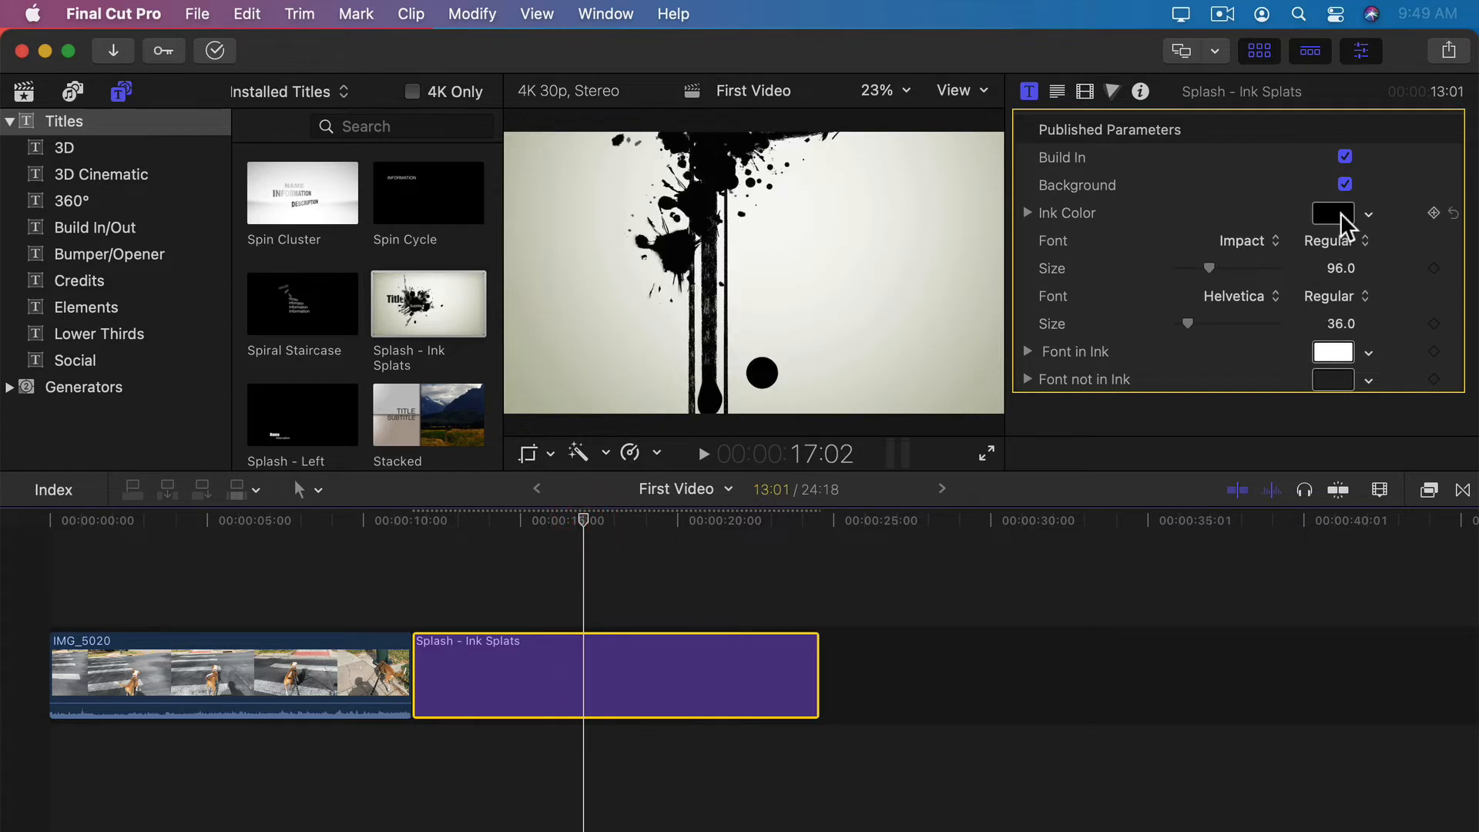
Set the title's Ink Color to orange (RGB 220, 95, 0) and preview its title and subtitle near the title's end
click(1368, 213)
click(1322, 244)
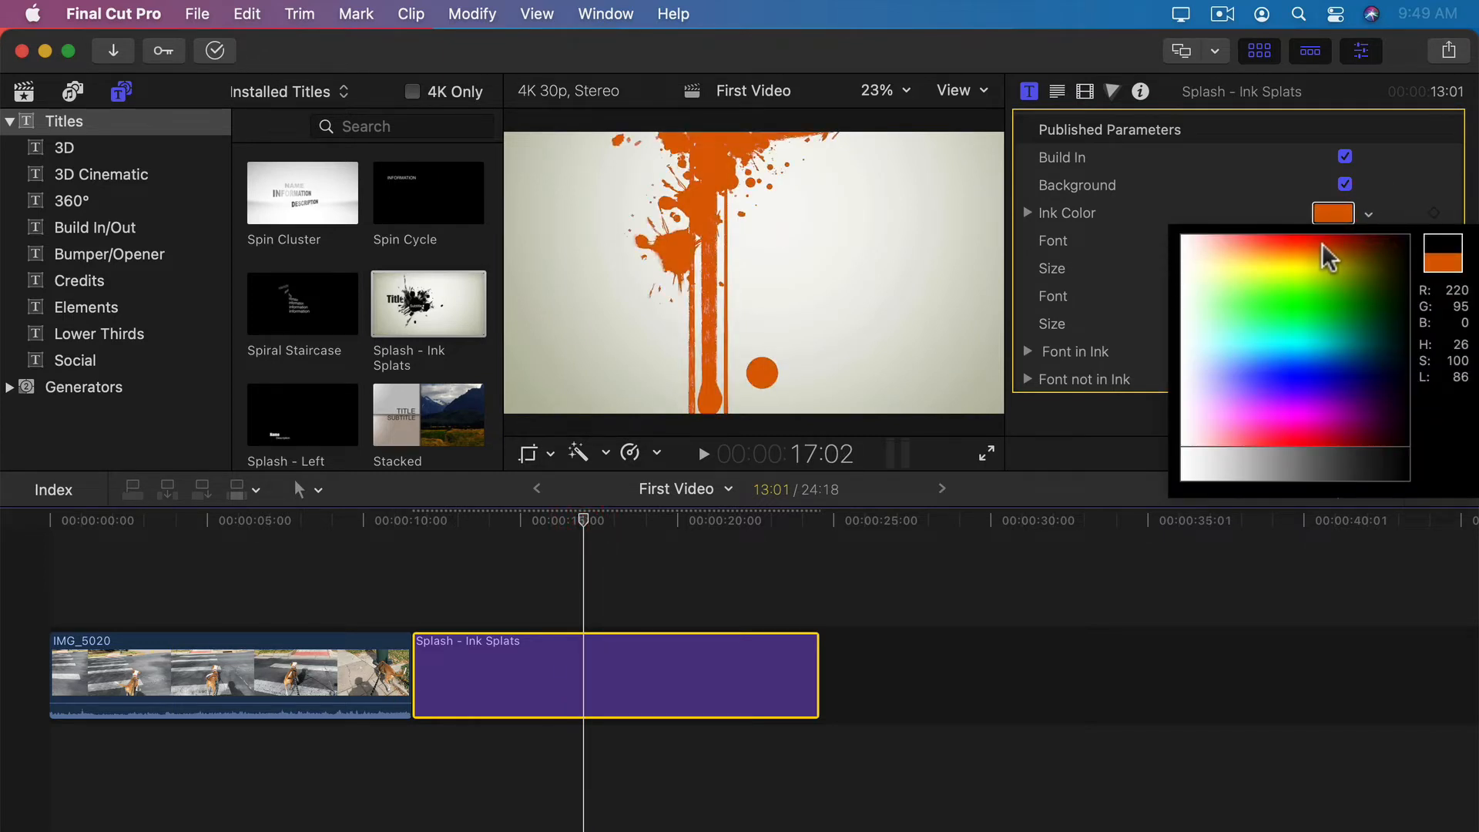
click(1328, 258)
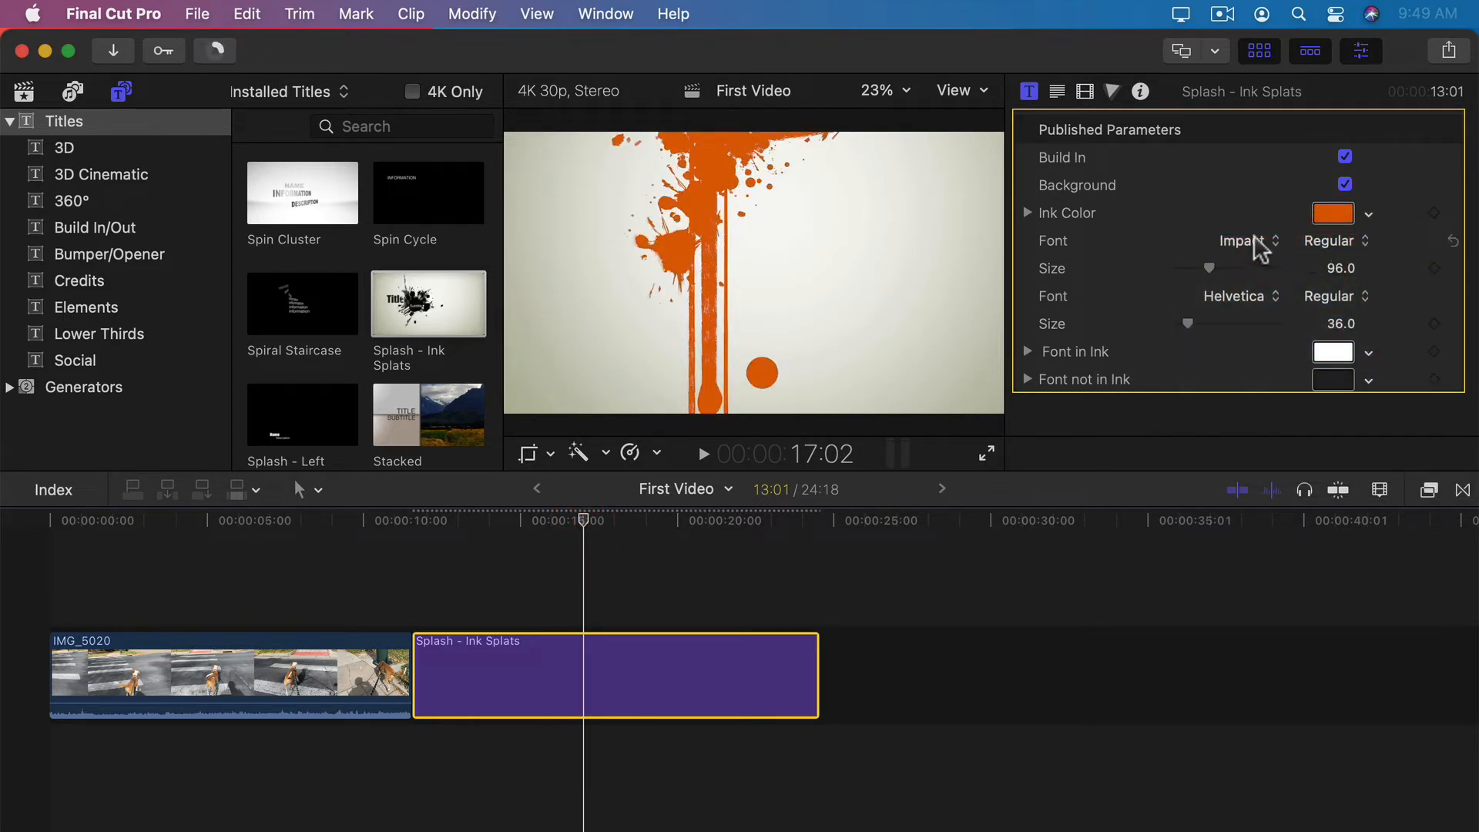
drag(732, 525, 787, 532)
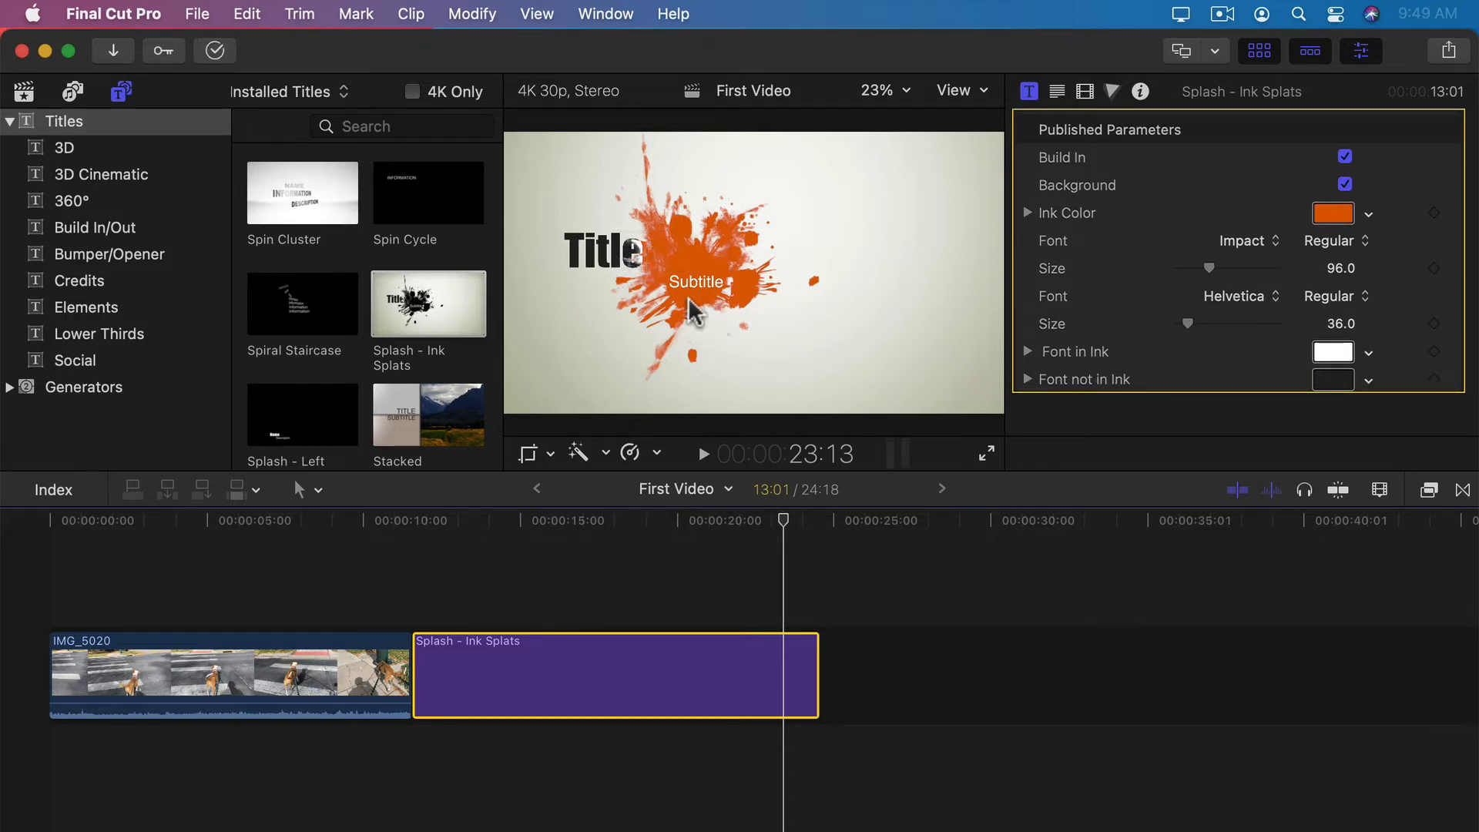
click(1056, 93)
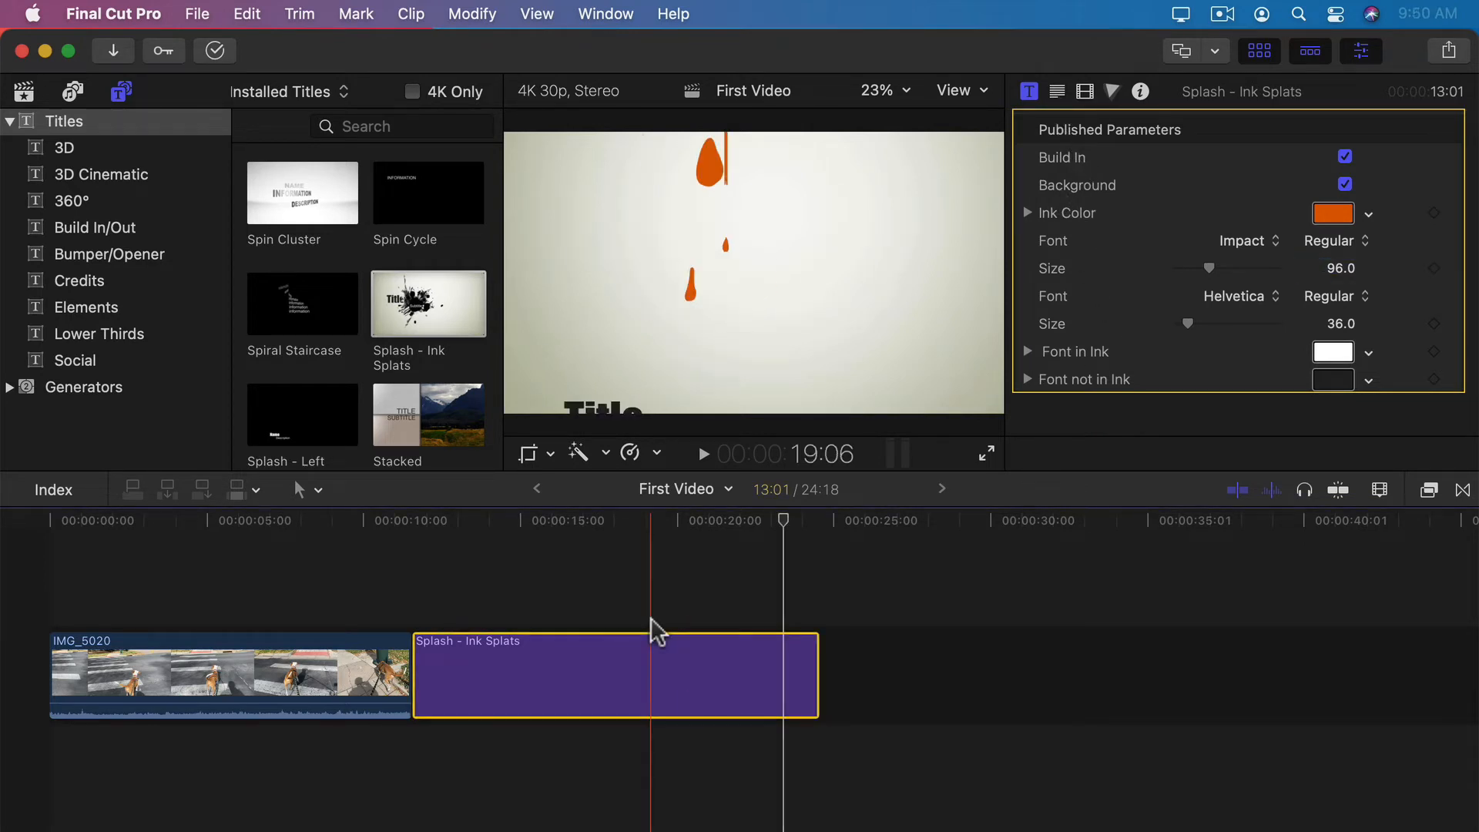
Delete the Splash - Ink Splats title and place a Speech Bubbles title above the middle of the IMG_5020 clip
click(584, 683)
key(Delete)
scroll(290, 408, up, 5)
drag(289, 408, 168, 608)
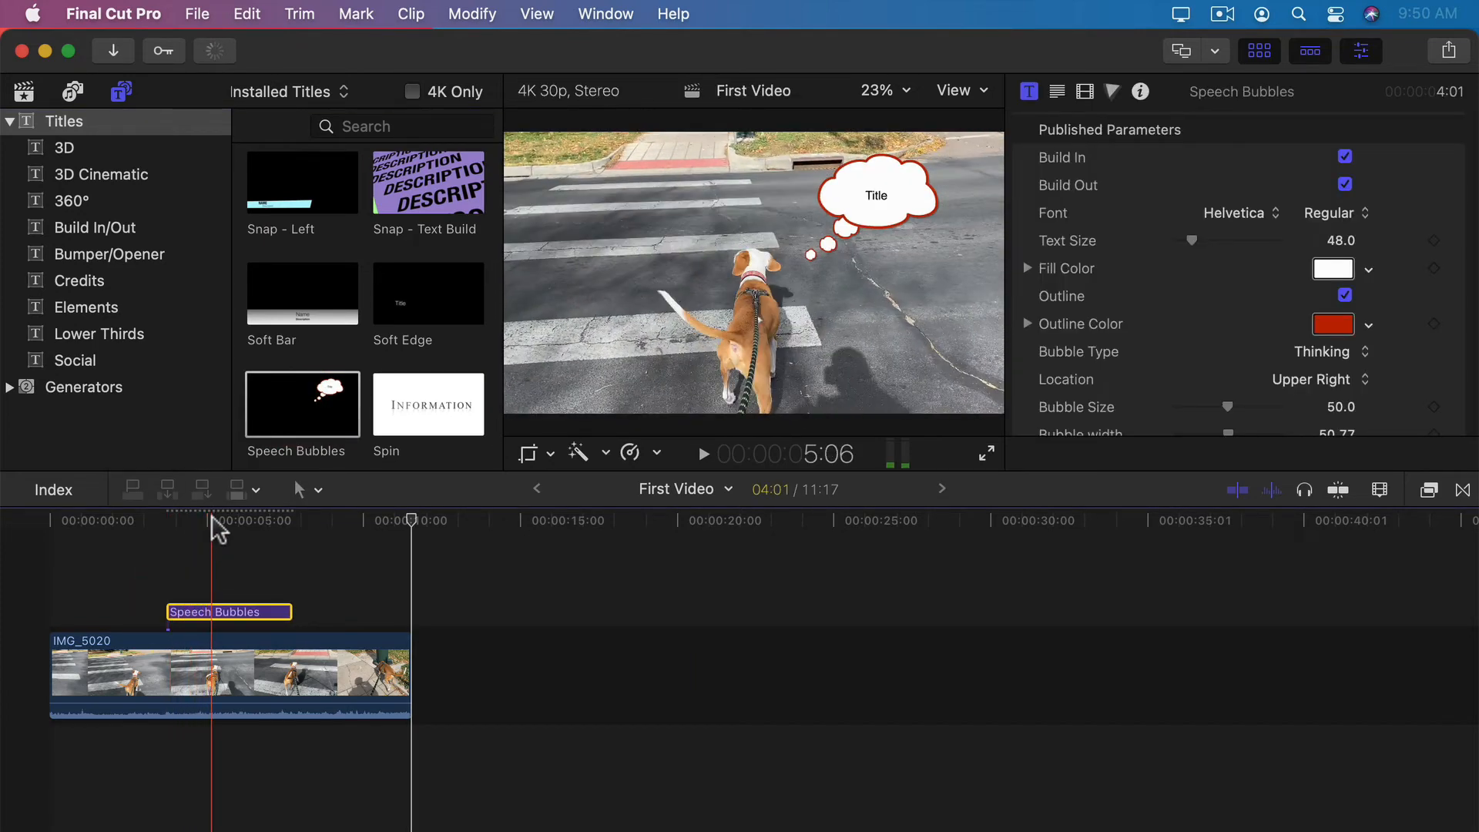
Set the Speech Bubbles title's Bubble Size to 52.12 and turn off its Outline
click(211, 521)
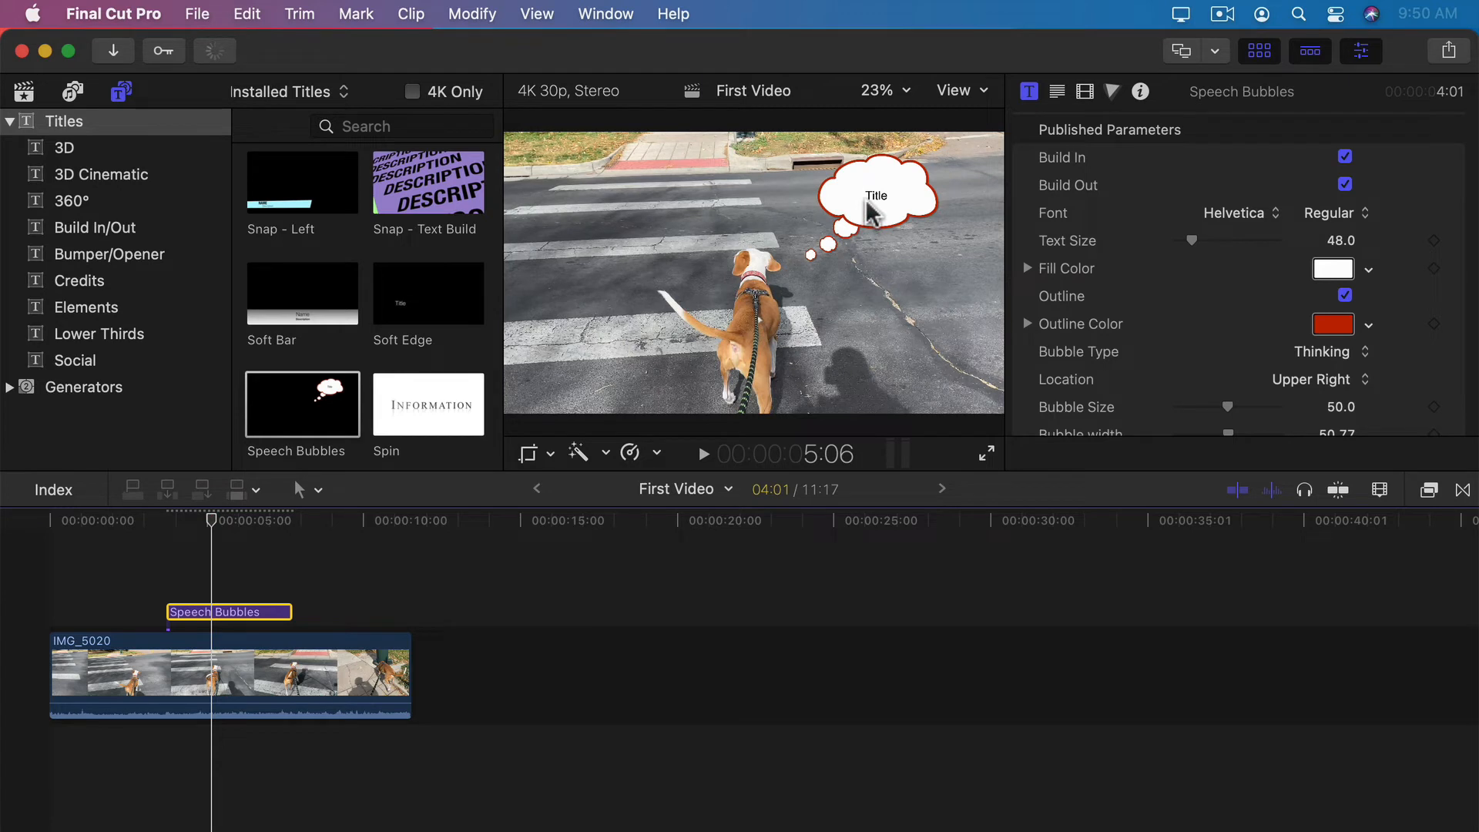
click(1077, 241)
scroll(1077, 241, down, 2)
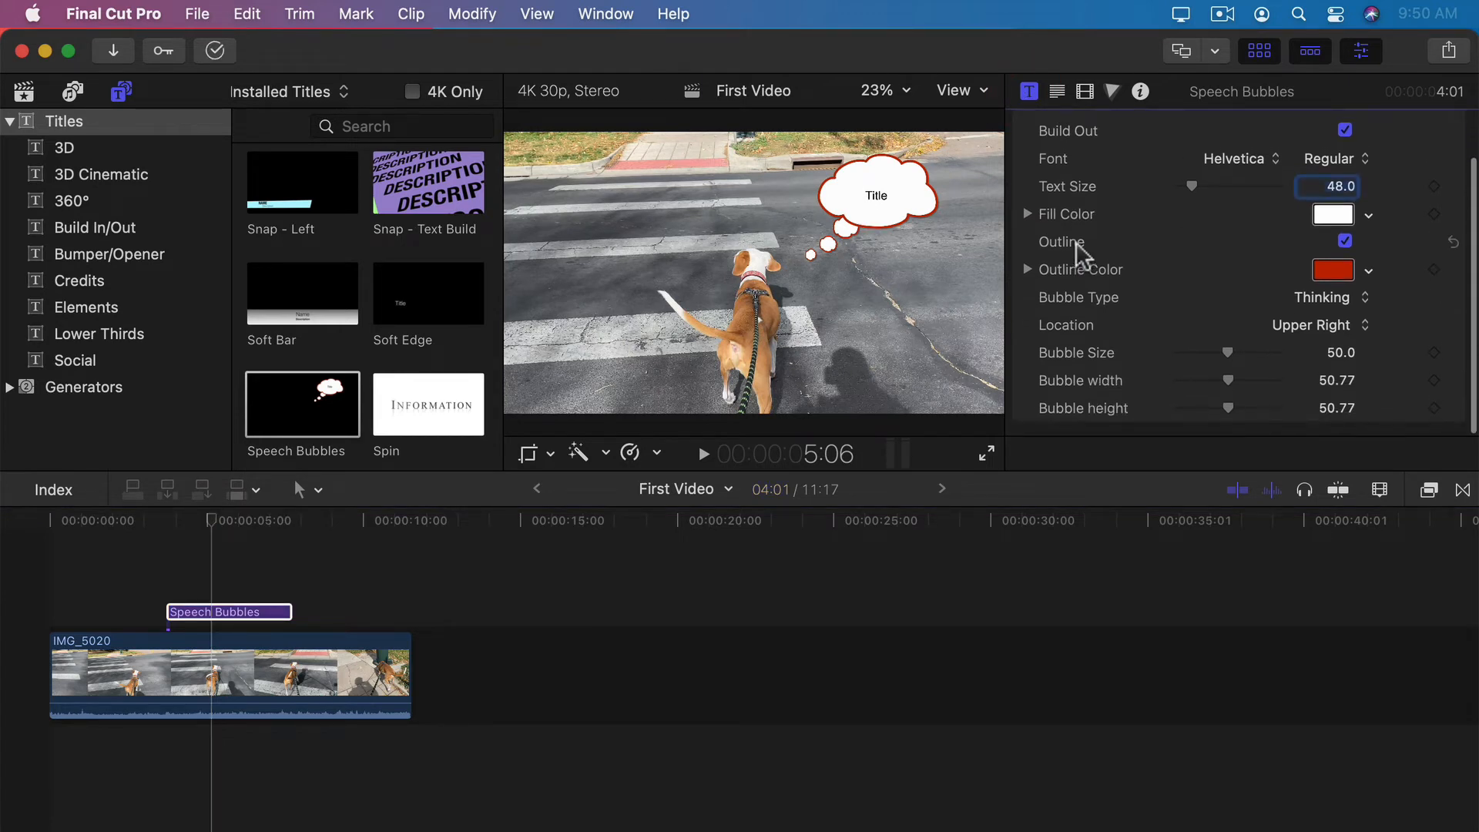
drag(1228, 353, 1230, 351)
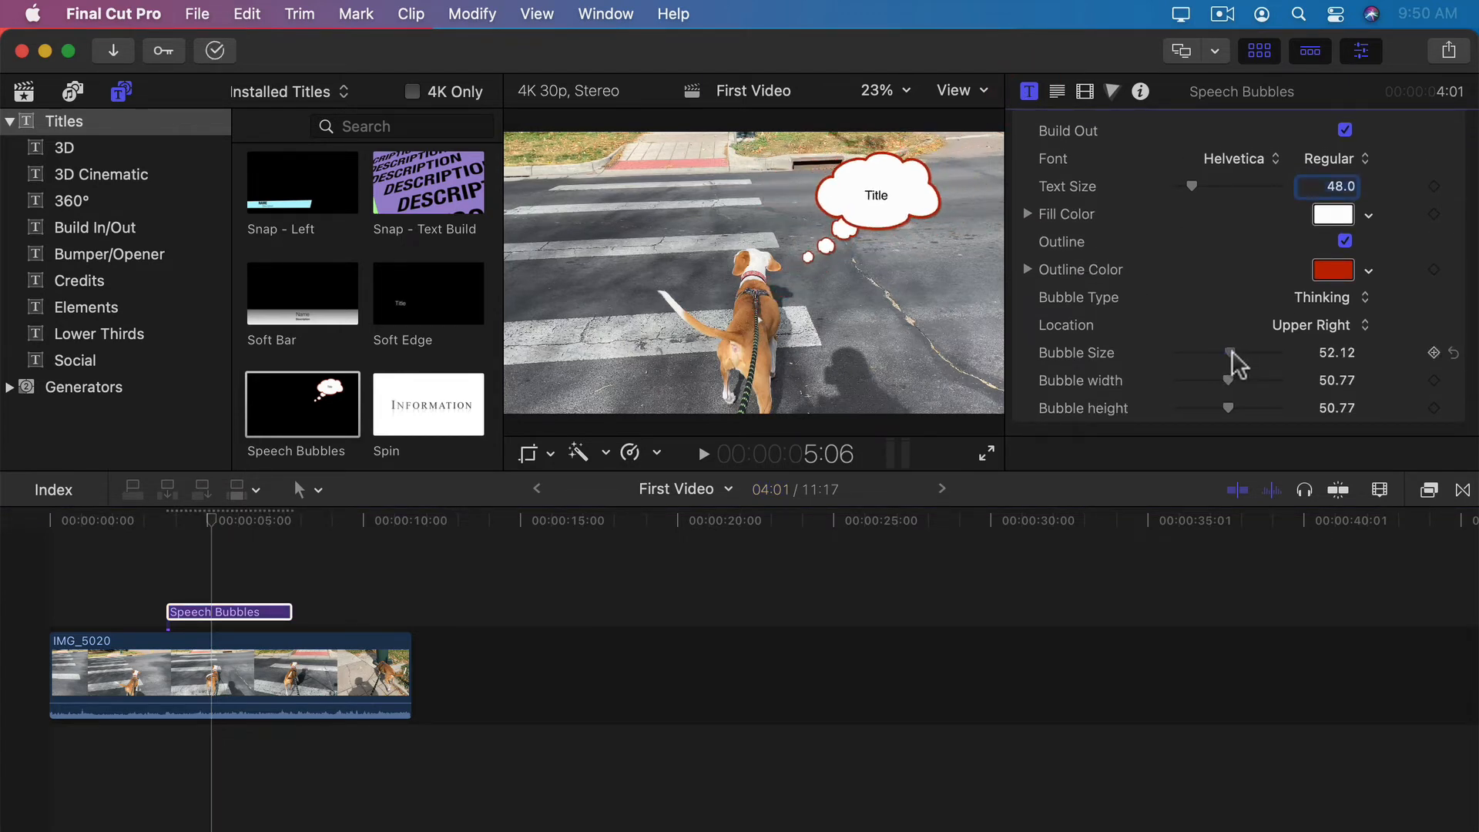
click(1345, 242)
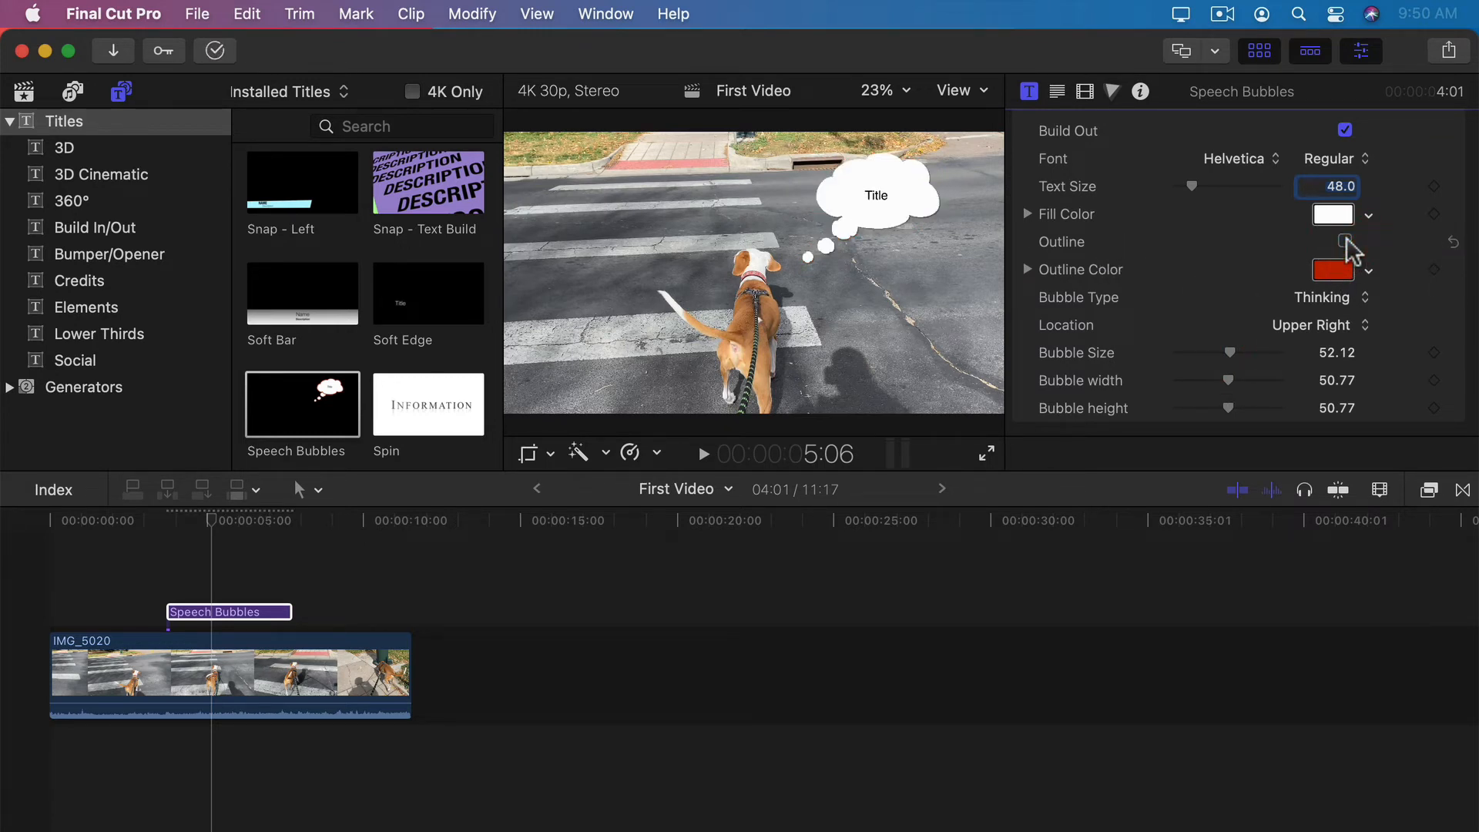
click(747, 291)
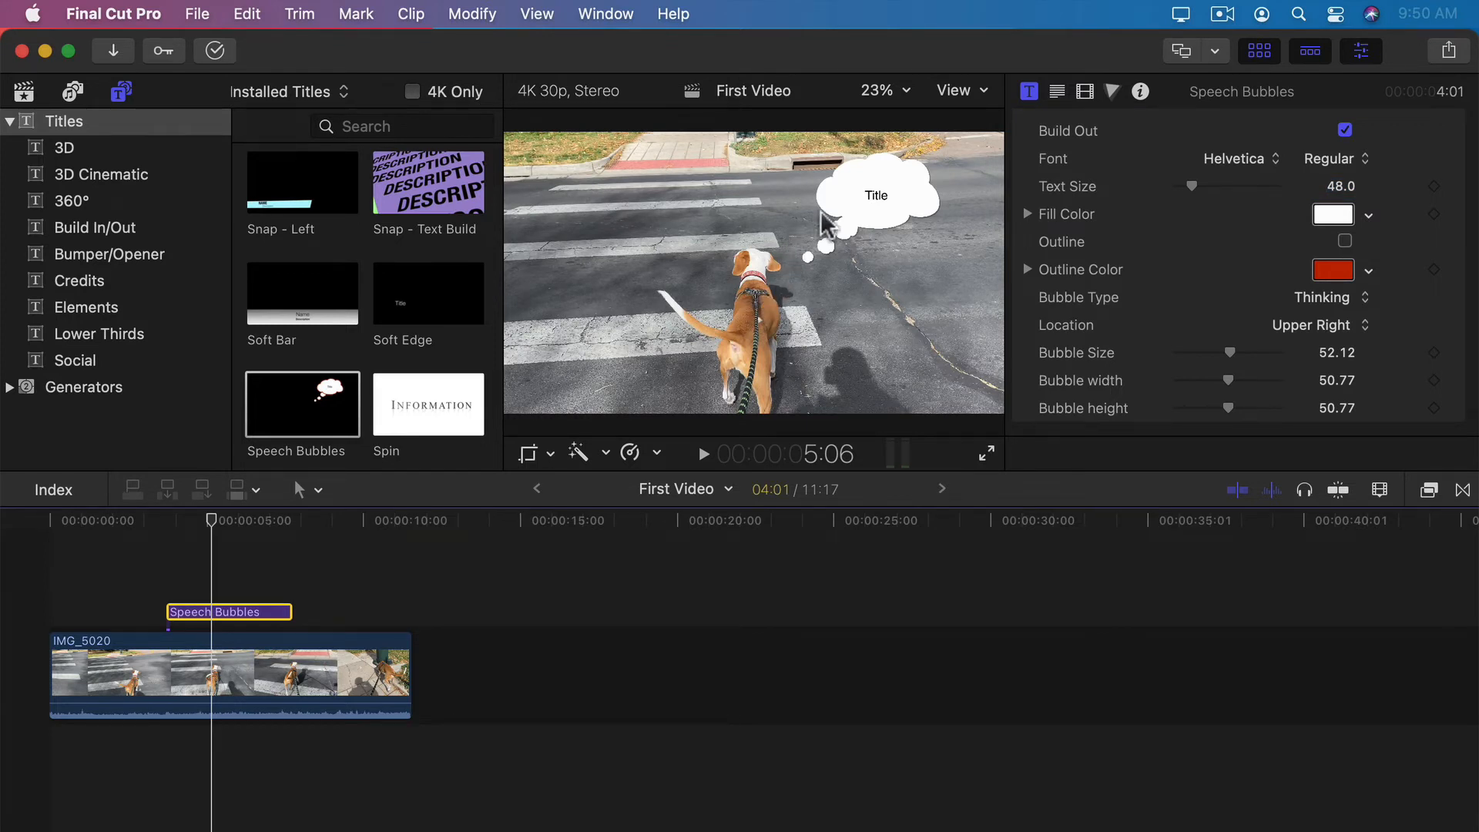
Transform the Speech Bubbles title to position X -42.9 px, Y -10.8 px and rotate it 14.5°
click(551, 454)
click(573, 483)
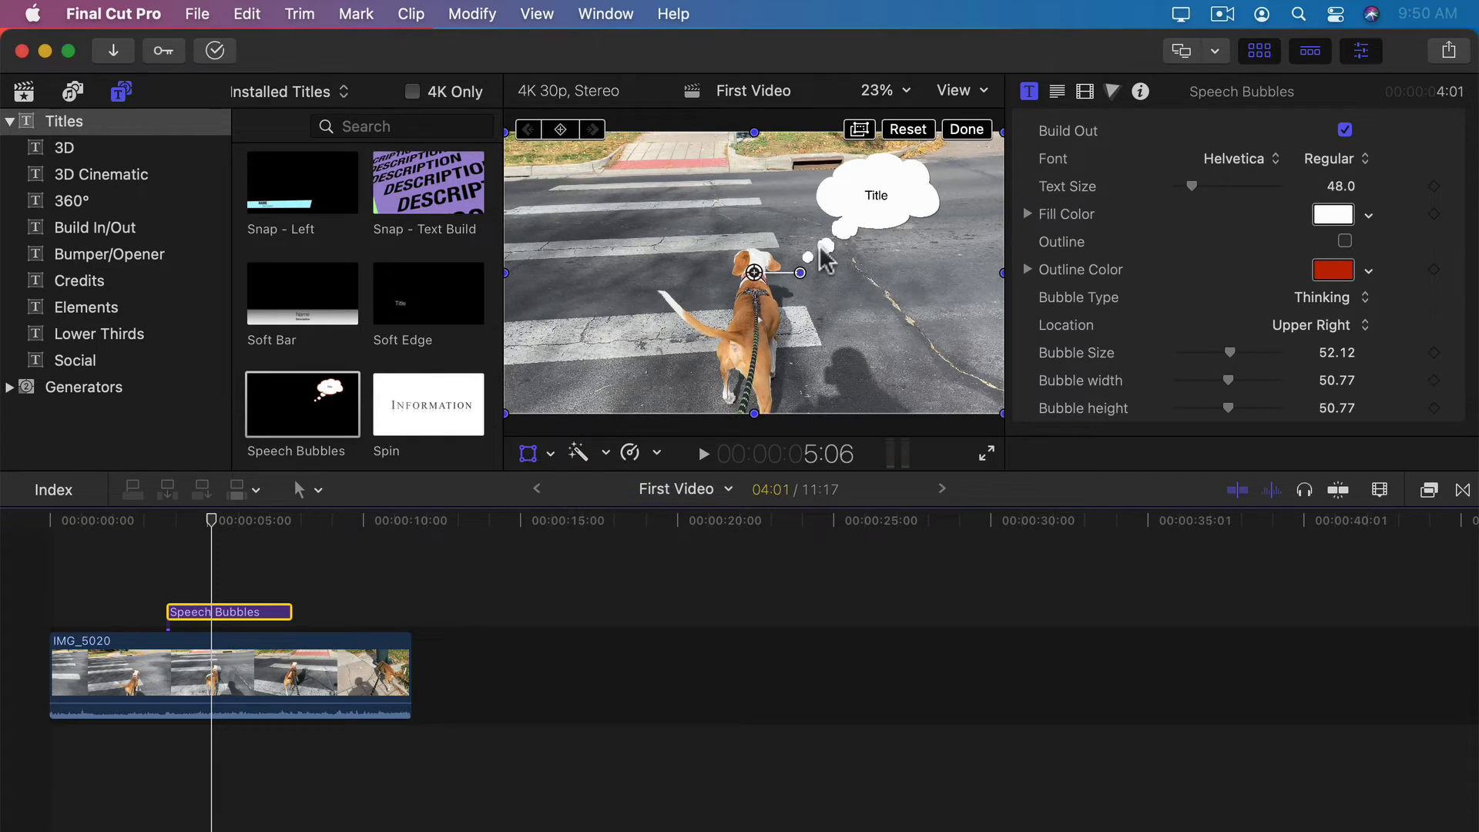
mouse_move(839, 231)
mouse_down()
mouse_move(748, 260)
mouse_move(778, 218)
mouse_move(866, 223)
mouse_move(812, 225)
mouse_move(842, 220)
mouse_move(815, 242)
mouse_move(885, 235)
mouse_move(617, 369)
mouse_move(634, 320)
mouse_move(739, 295)
mouse_move(893, 219)
mouse_move(864, 224)
mouse_up()
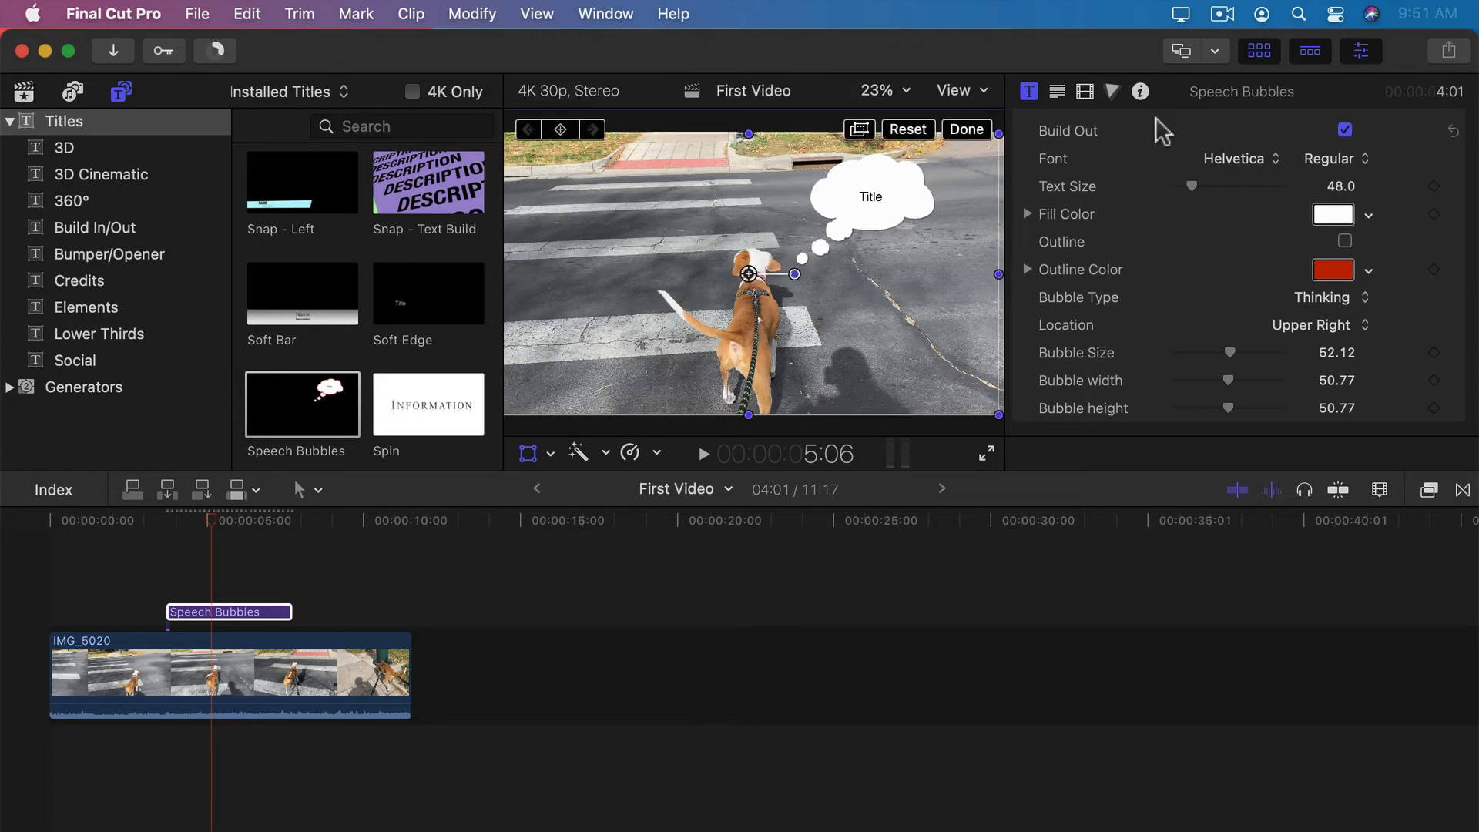
click(1083, 93)
scroll(1132, 303, down, 5)
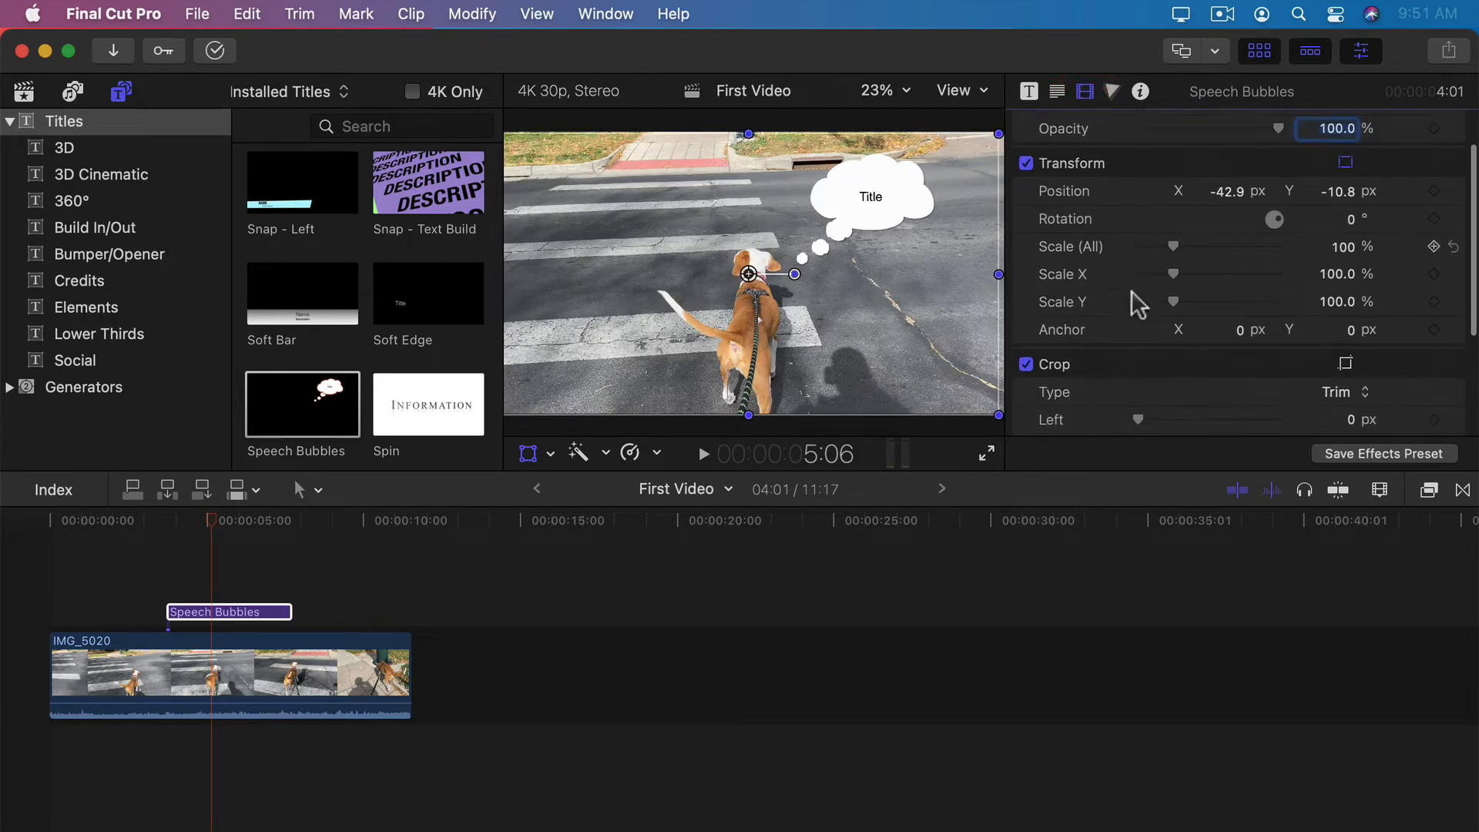
scroll(1132, 304, up, 5)
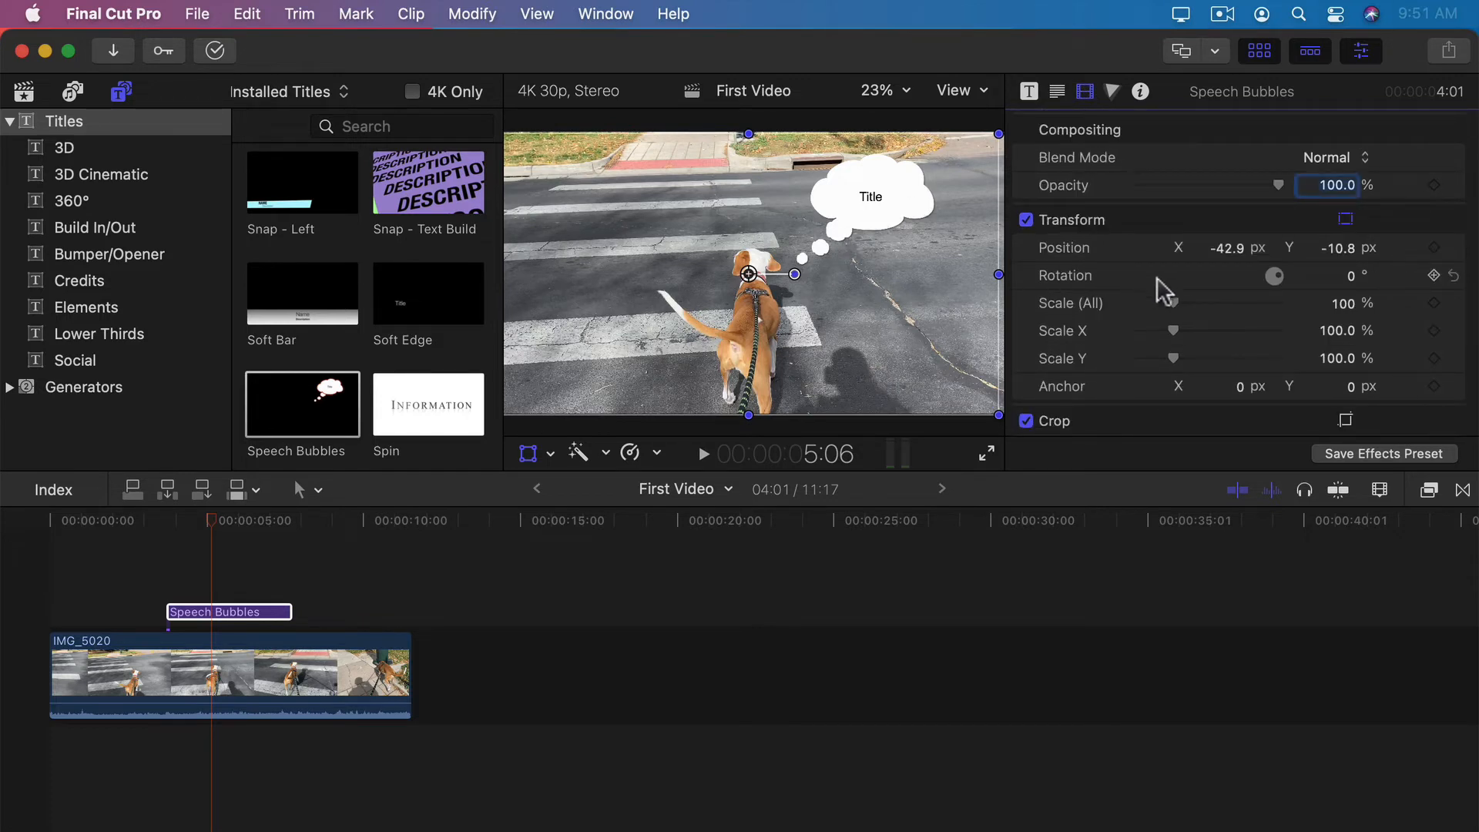
mouse_move(793, 275)
mouse_down()
mouse_move(791, 291)
mouse_move(790, 264)
mouse_up()
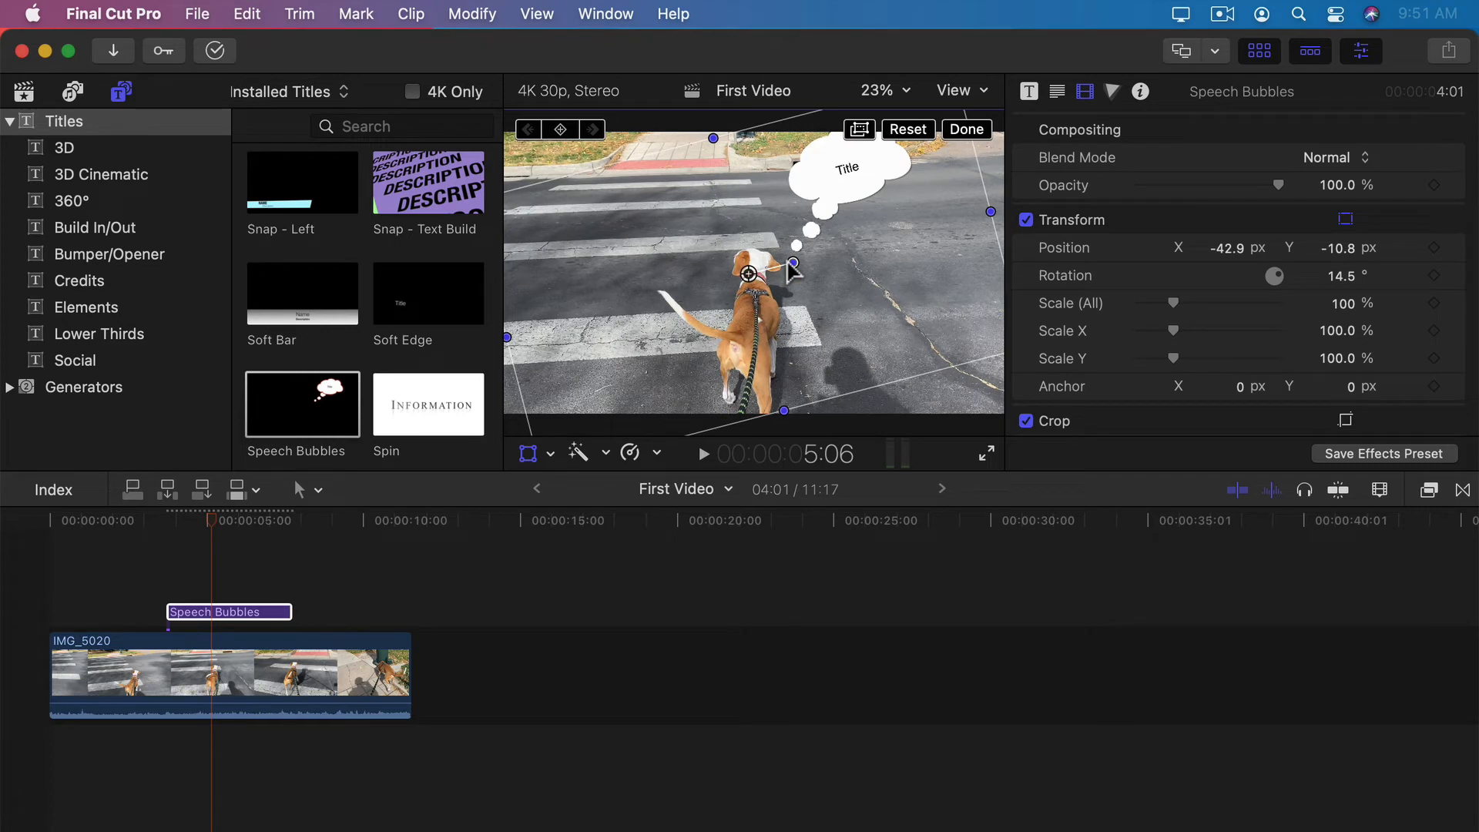
Delete the Speech Bubbles title and place a Basic Title above the IMG_5020 clip
click(224, 613)
key(BackSpace)
scroll(345, 306, up, 10)
scroll(346, 307, up, 15)
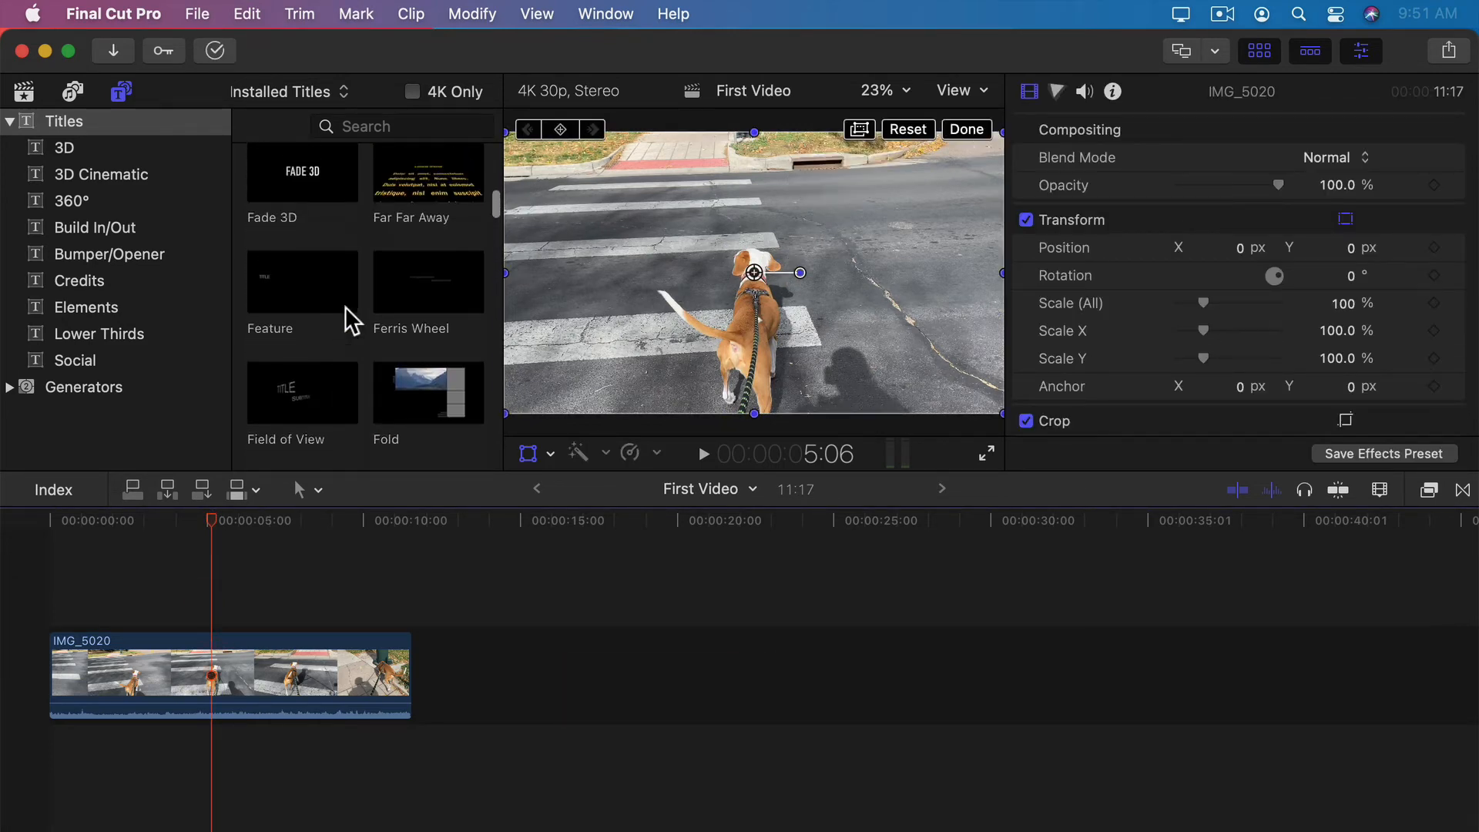
scroll(347, 315, down, 6)
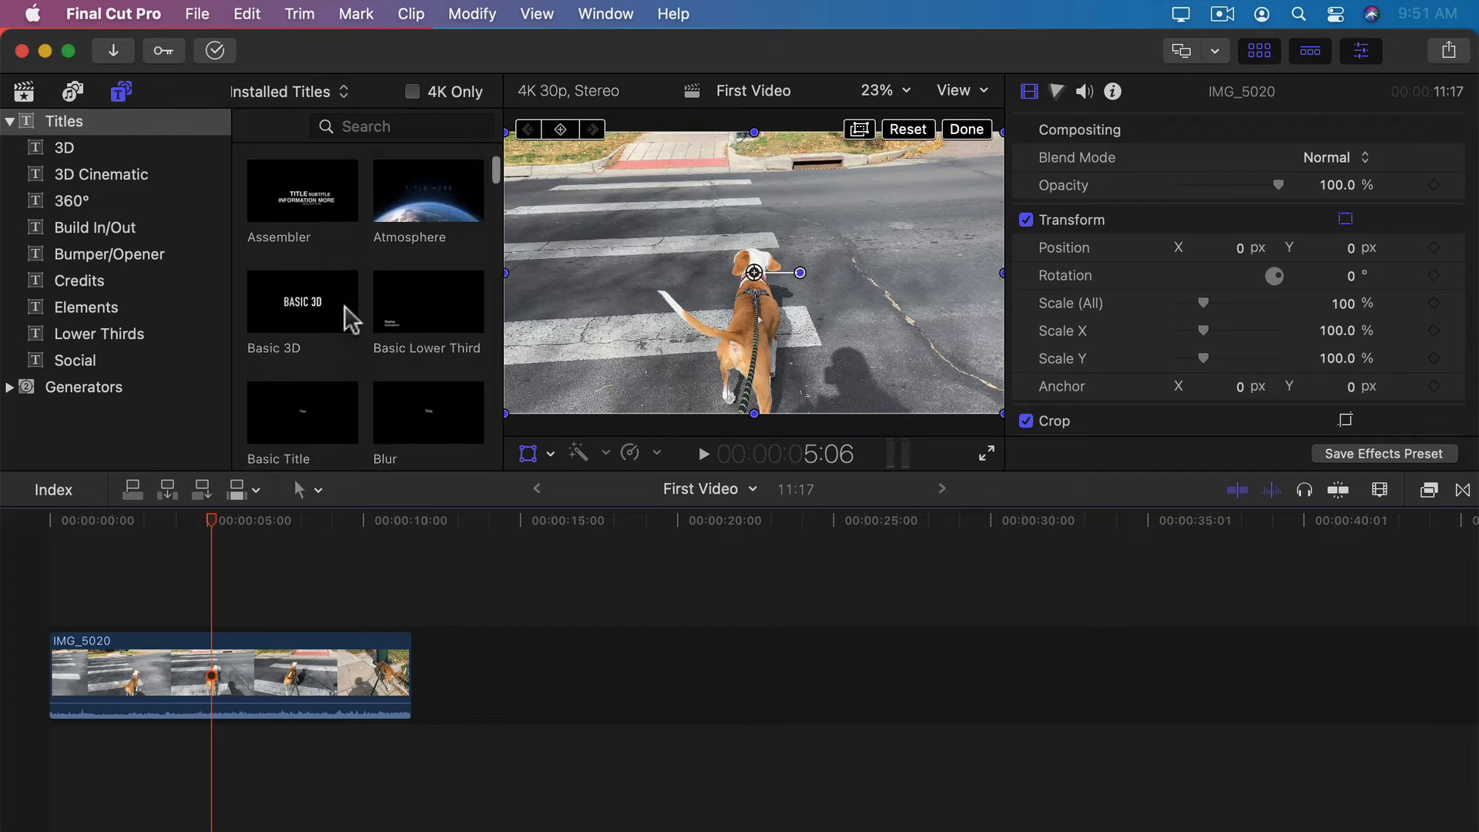
drag(308, 339, 177, 607)
Set the Basic Title's text size to 287, rotate it to slope upward, and move it beside the dog in the frame
drag(1192, 321, 1280, 324)
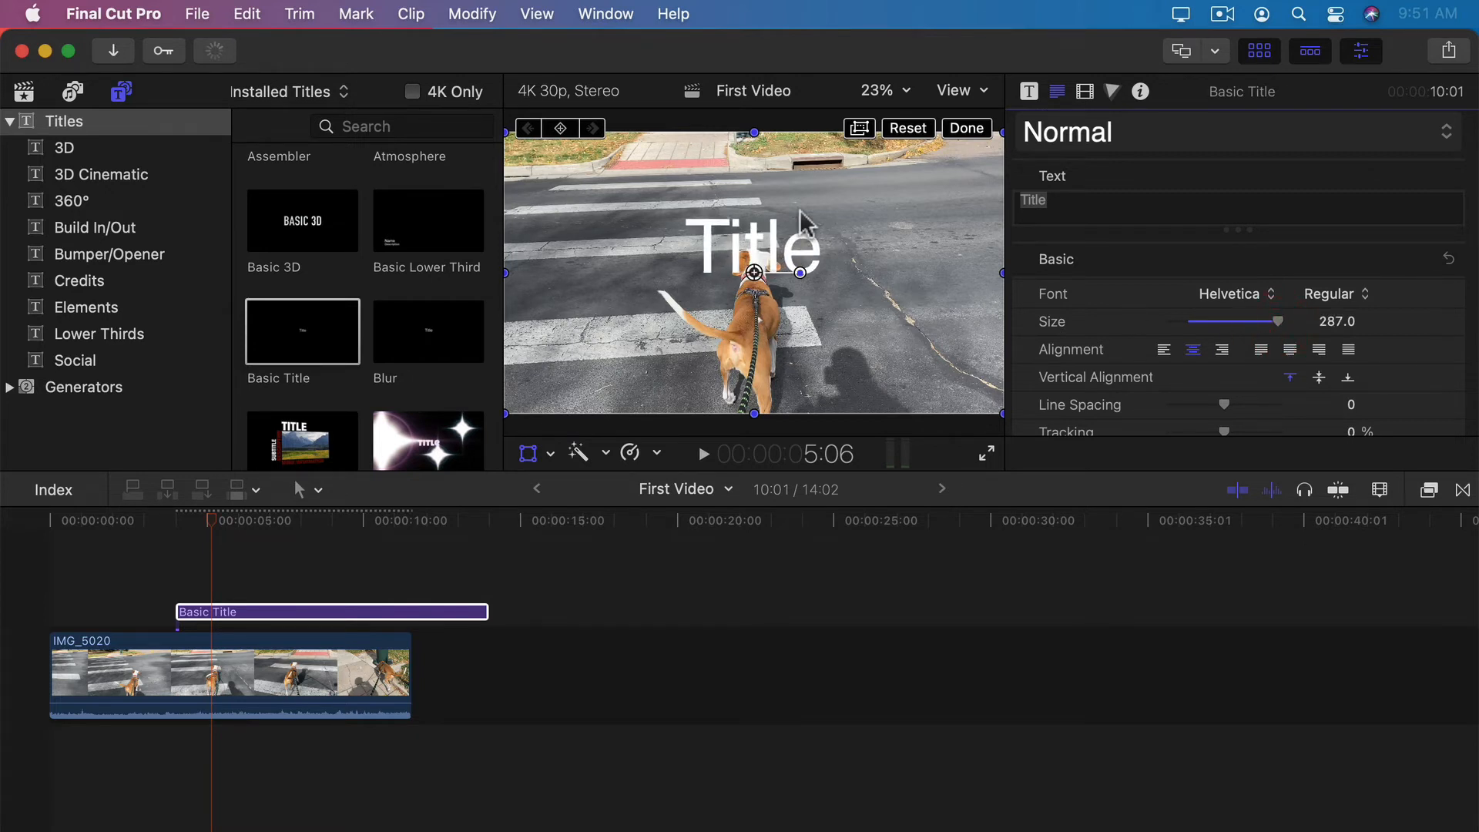
drag(805, 275, 825, 240)
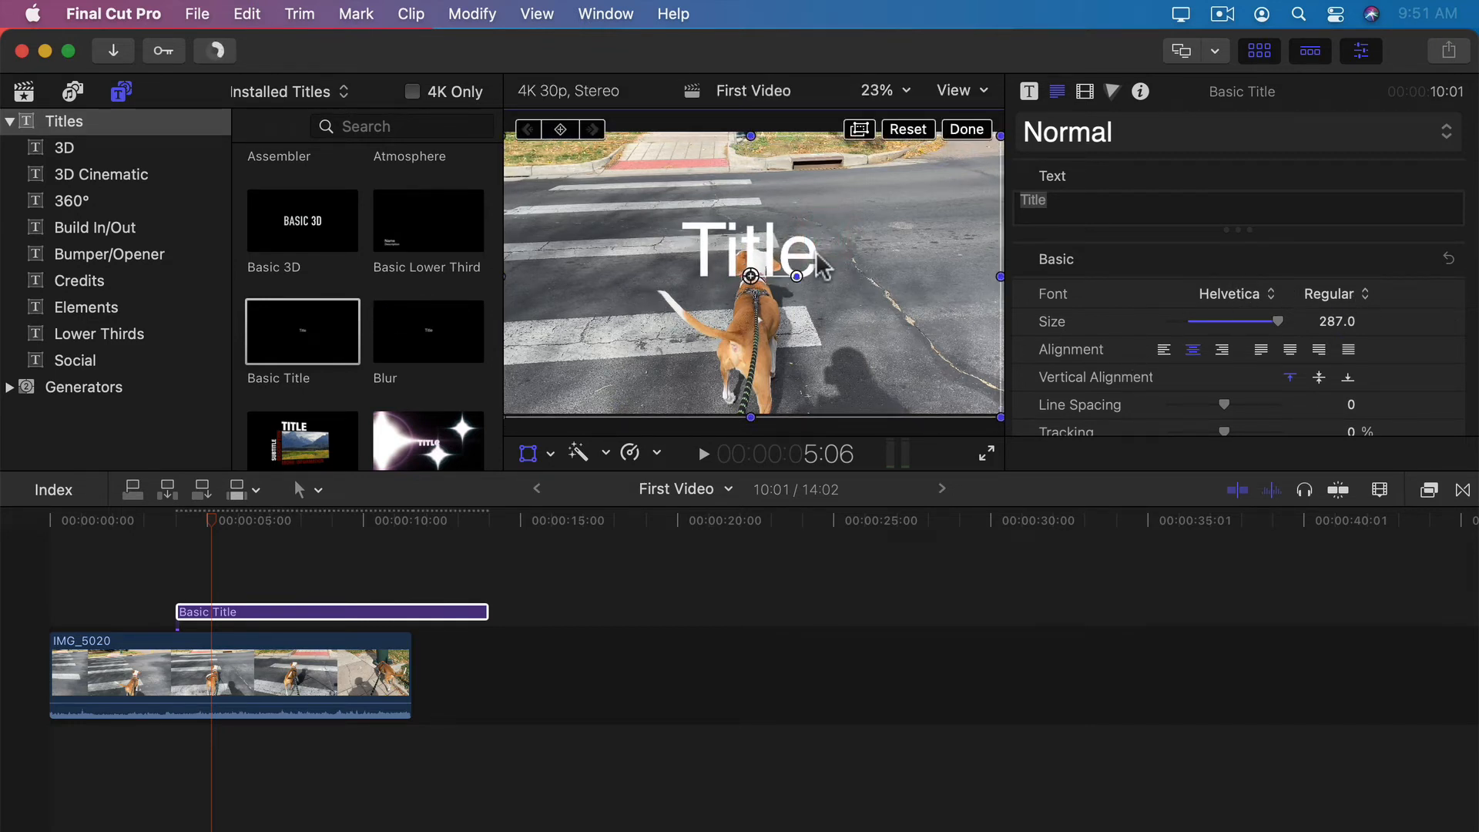
drag(767, 254, 737, 275)
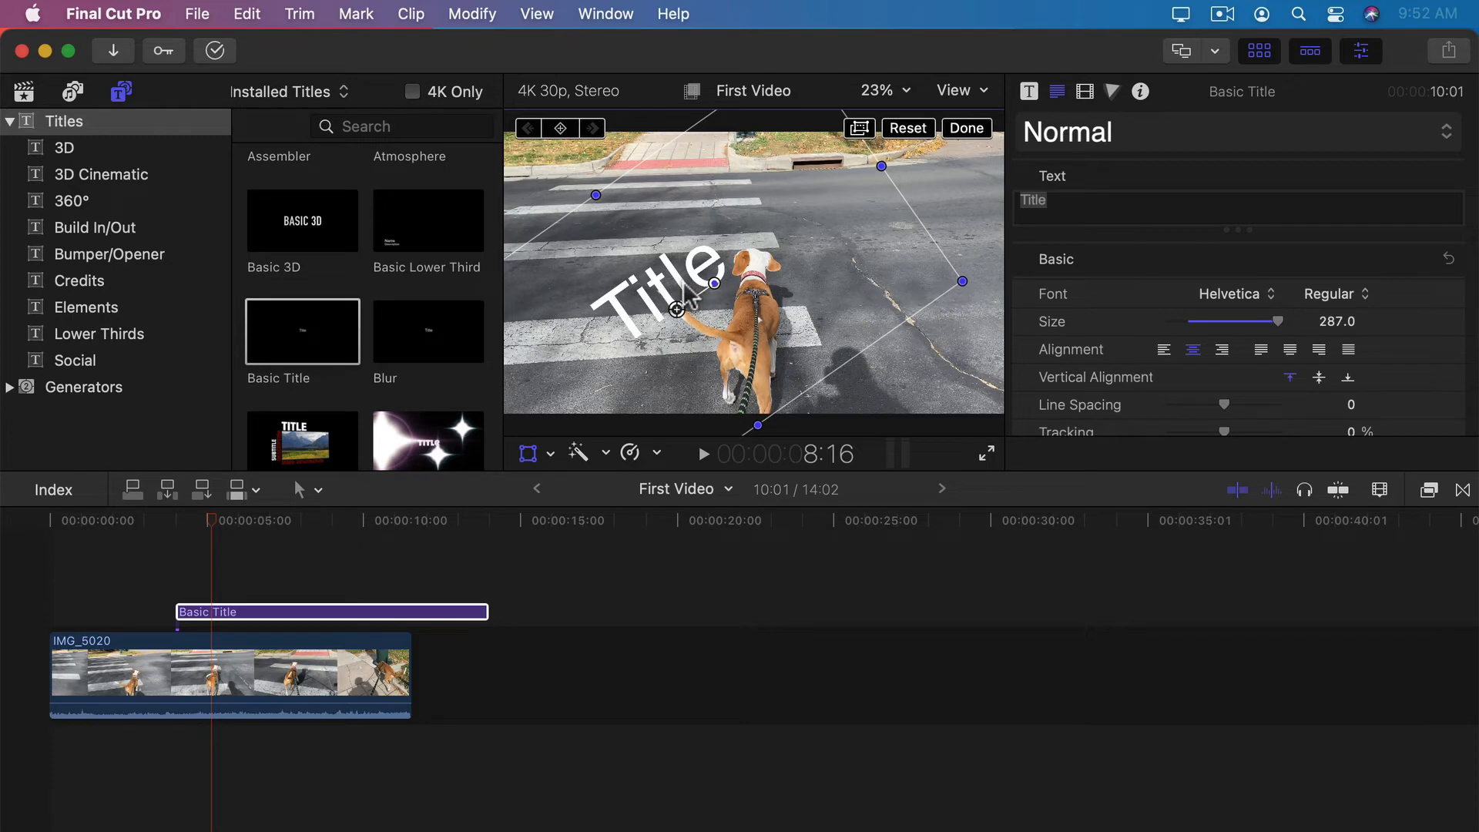
Delete the Basic Title and place a Bold Fin title above the second half of IMG_5020
key(Delete)
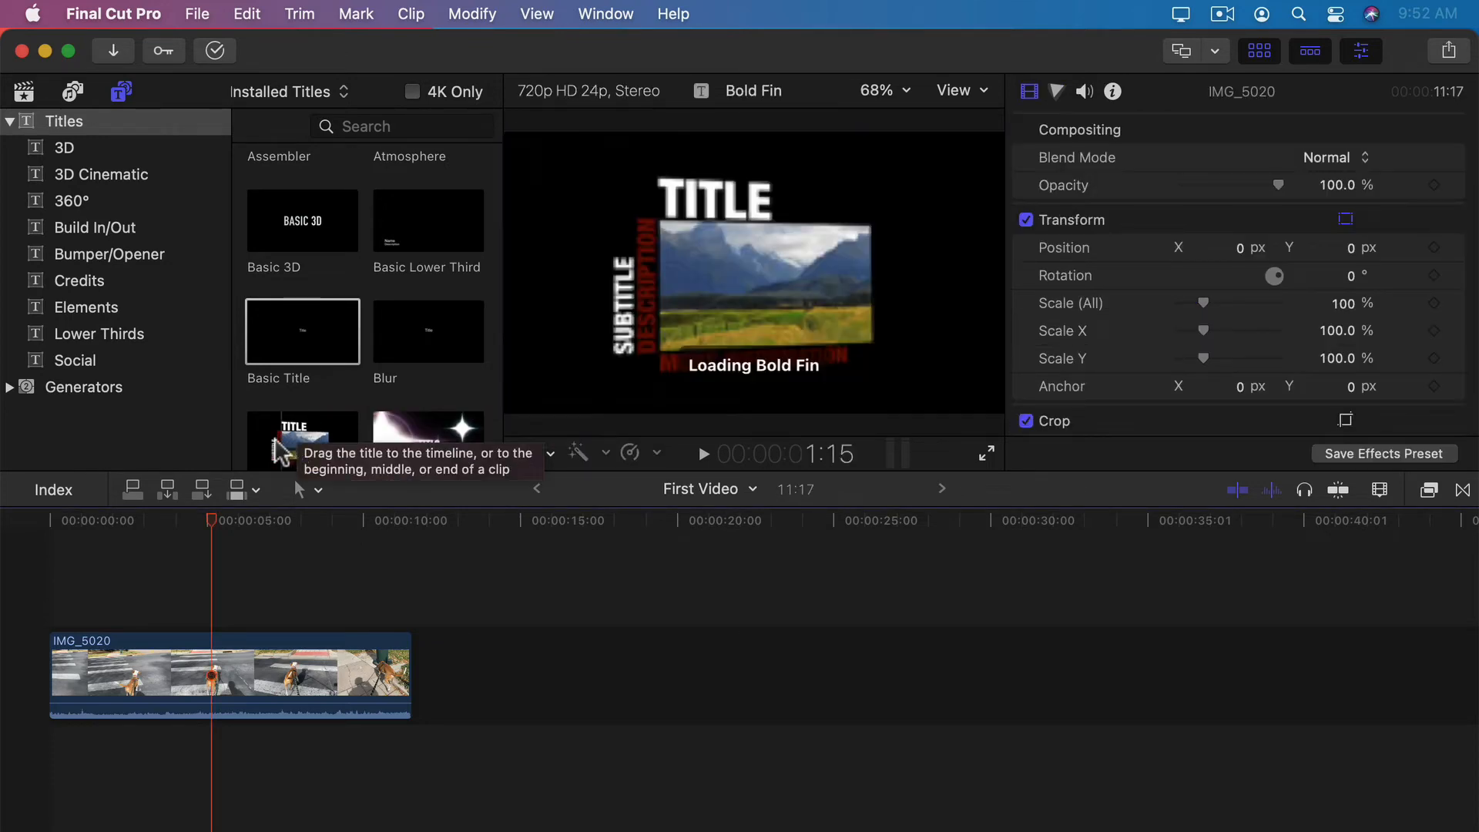
click(296, 435)
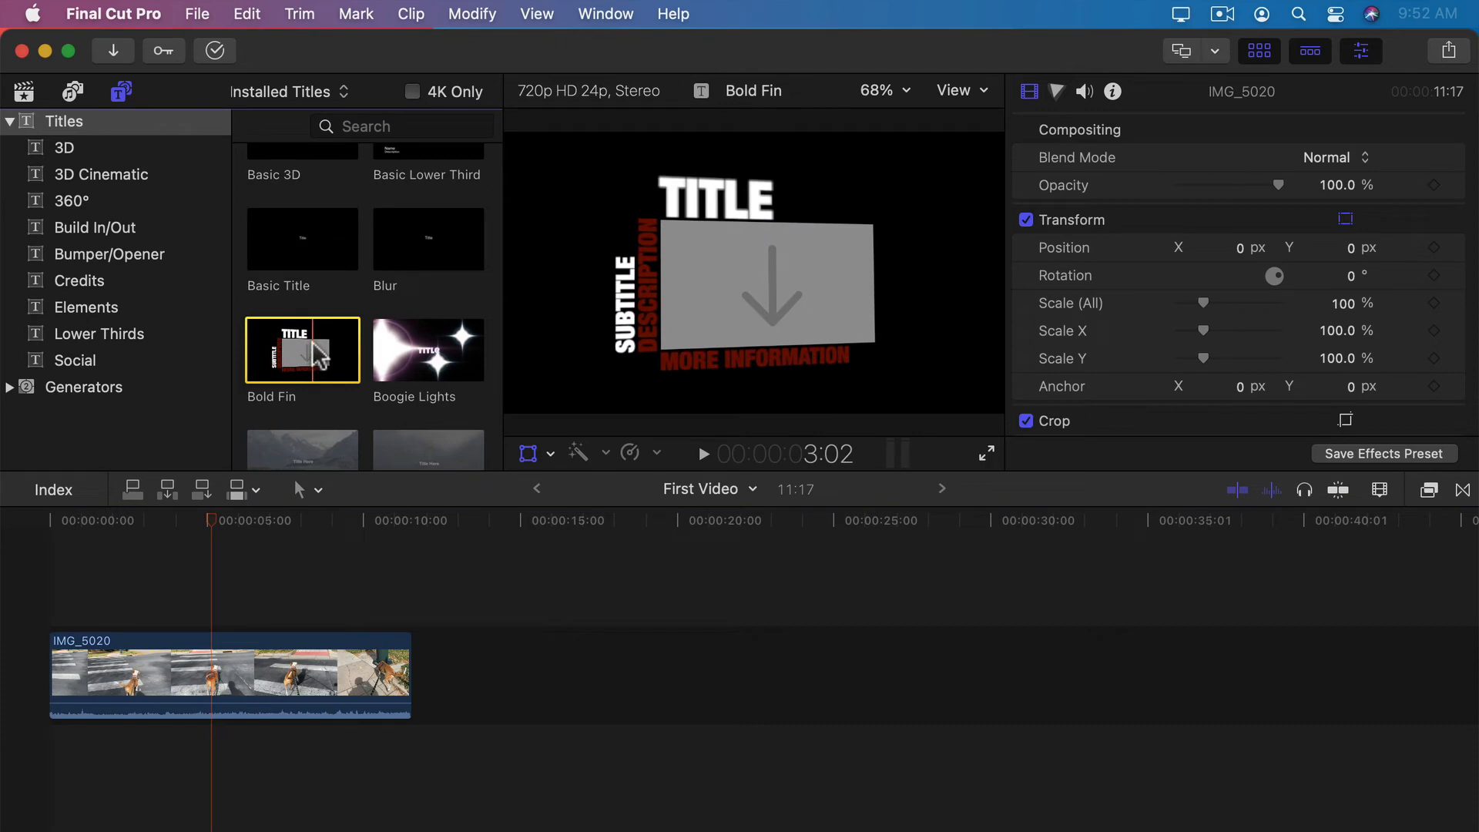
drag(319, 356, 235, 589)
mouse_move(268, 523)
mouse_down()
mouse_move(304, 527)
mouse_move(273, 522)
mouse_move(291, 522)
mouse_up()
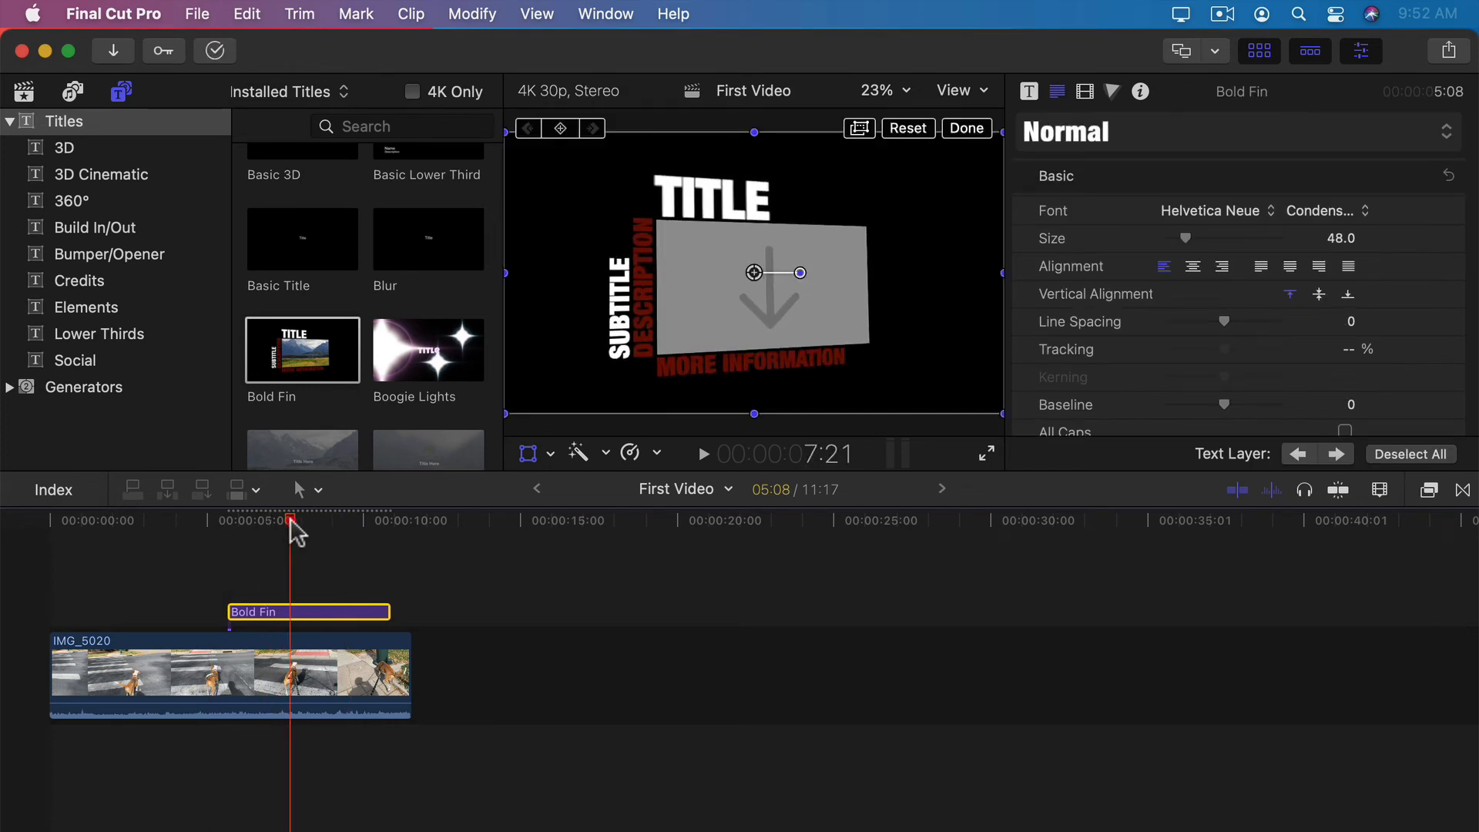
Move the Bold Fin title to follow IMG_5020 and fill its Media Fill Inset with the IMG_5063 clip
drag(284, 617, 495, 661)
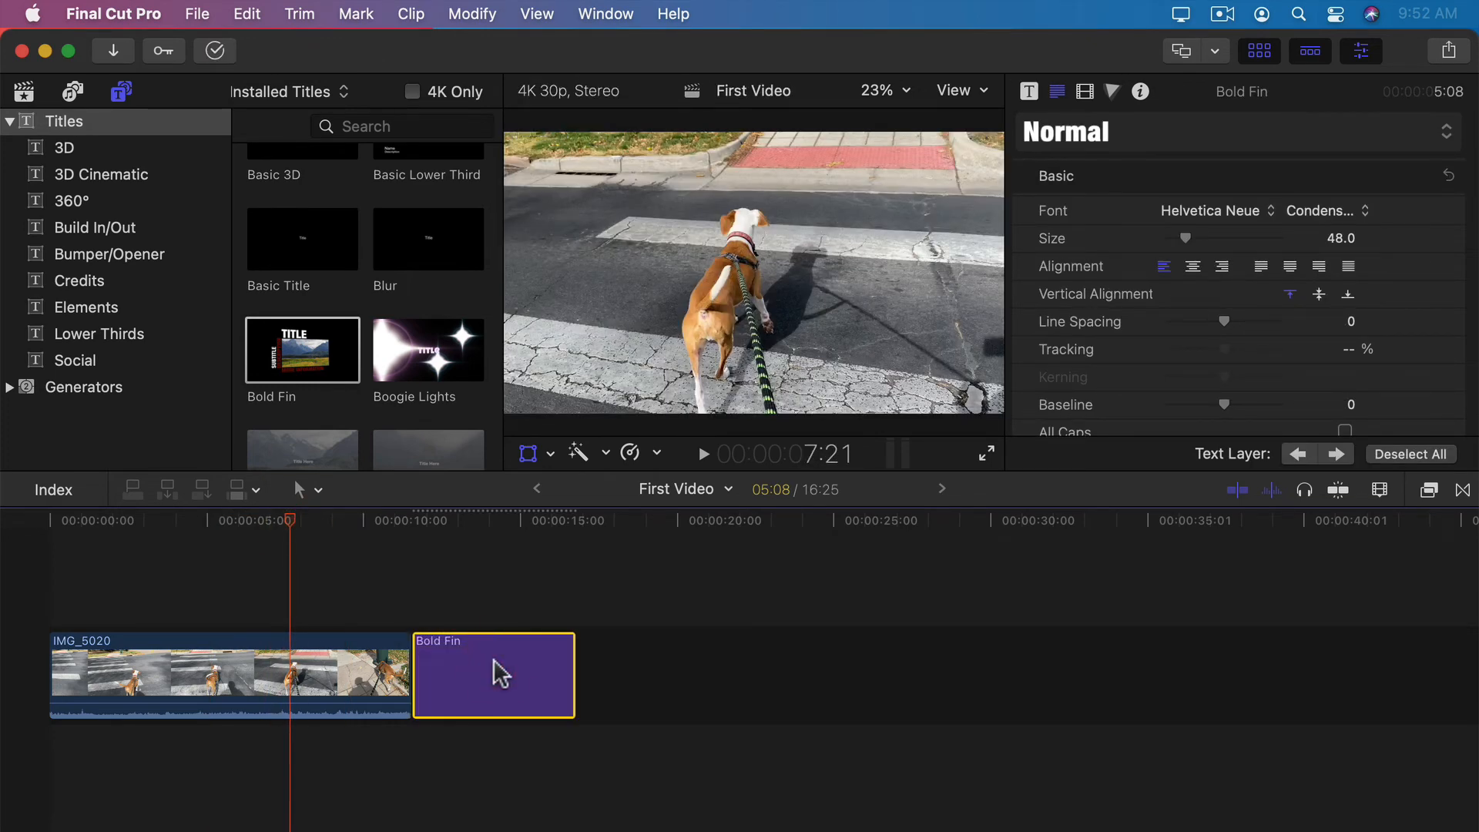
click(478, 665)
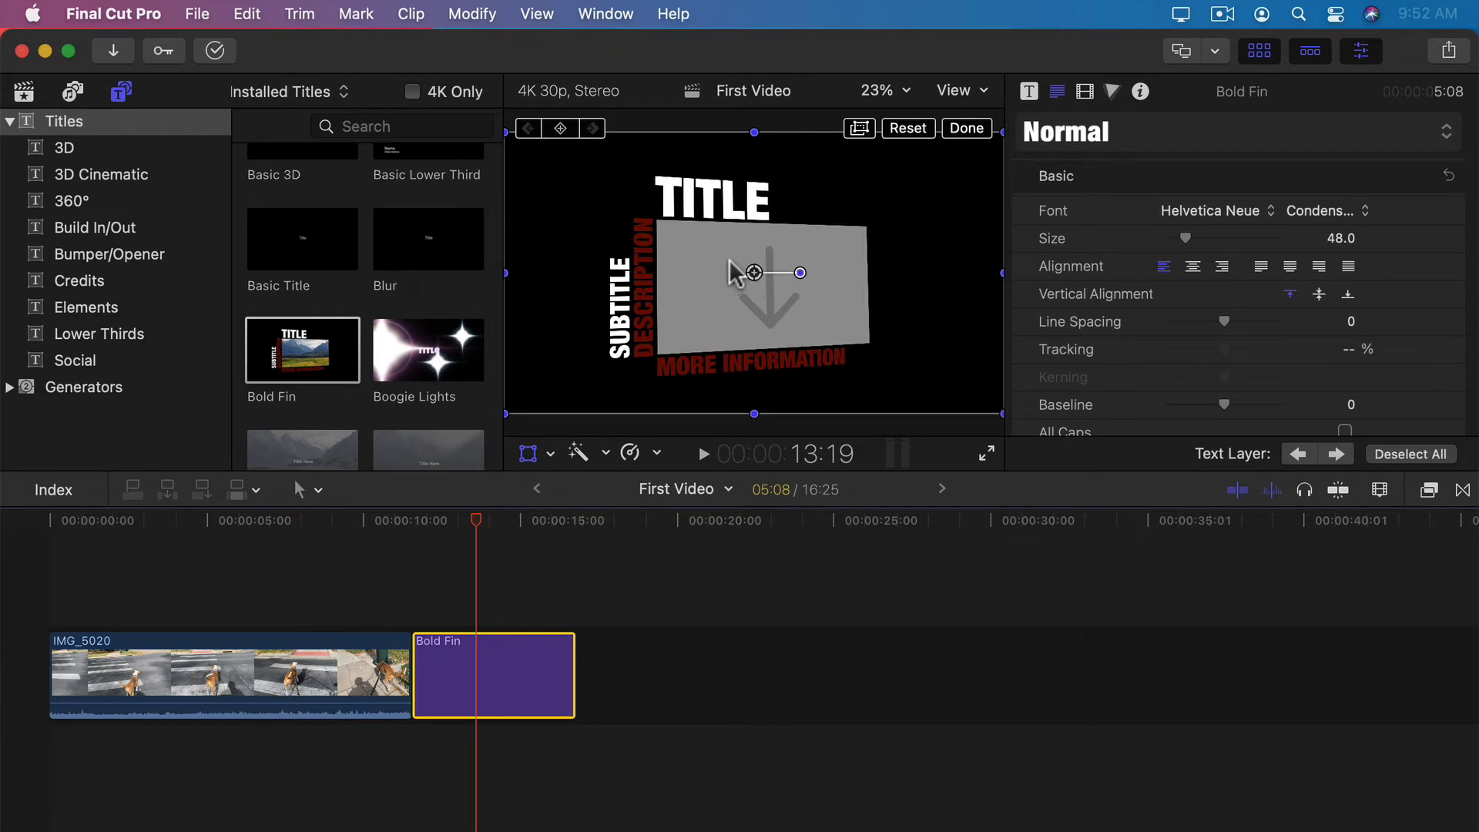
click(1029, 91)
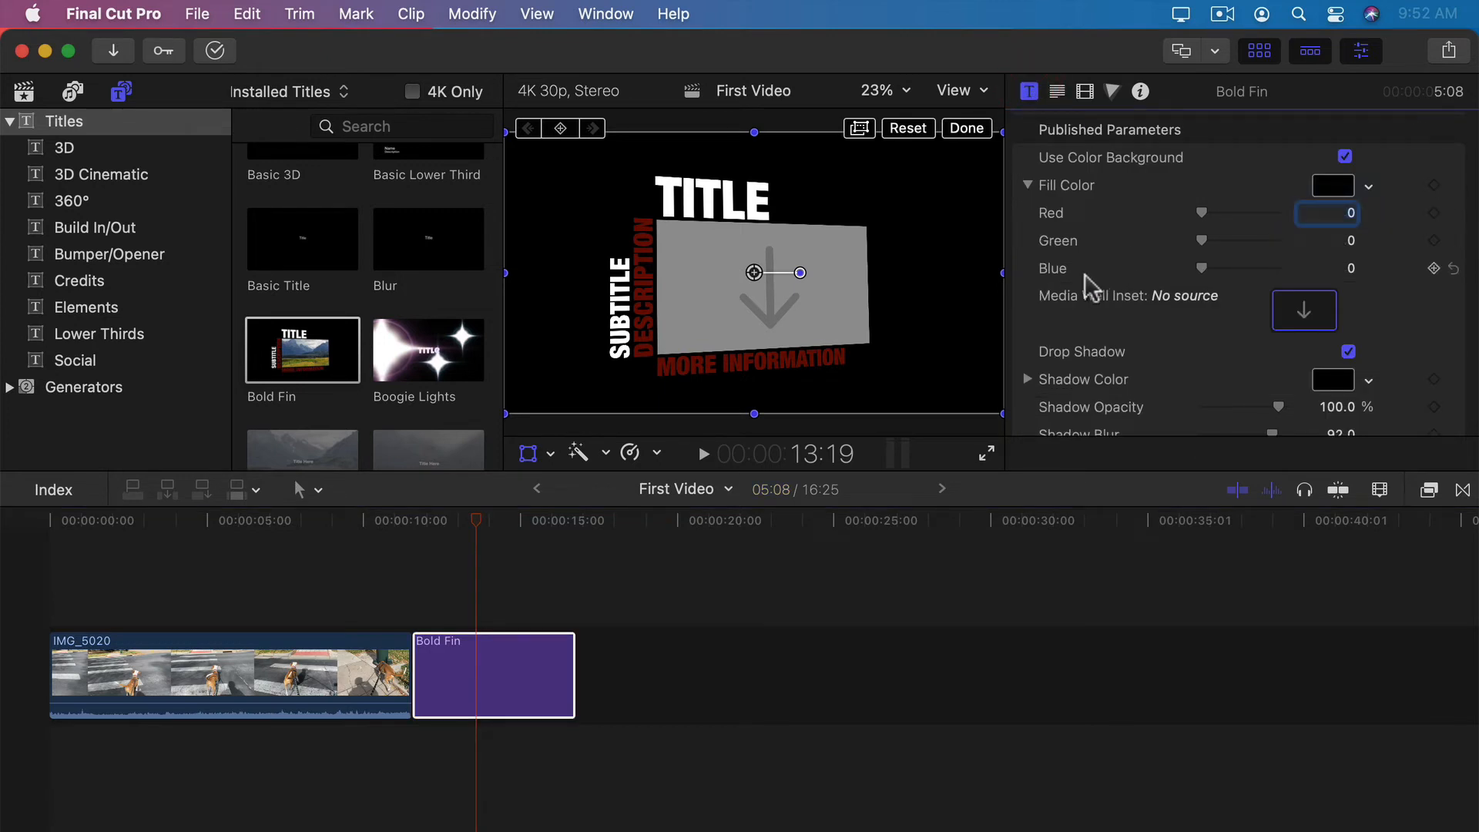
click(1301, 315)
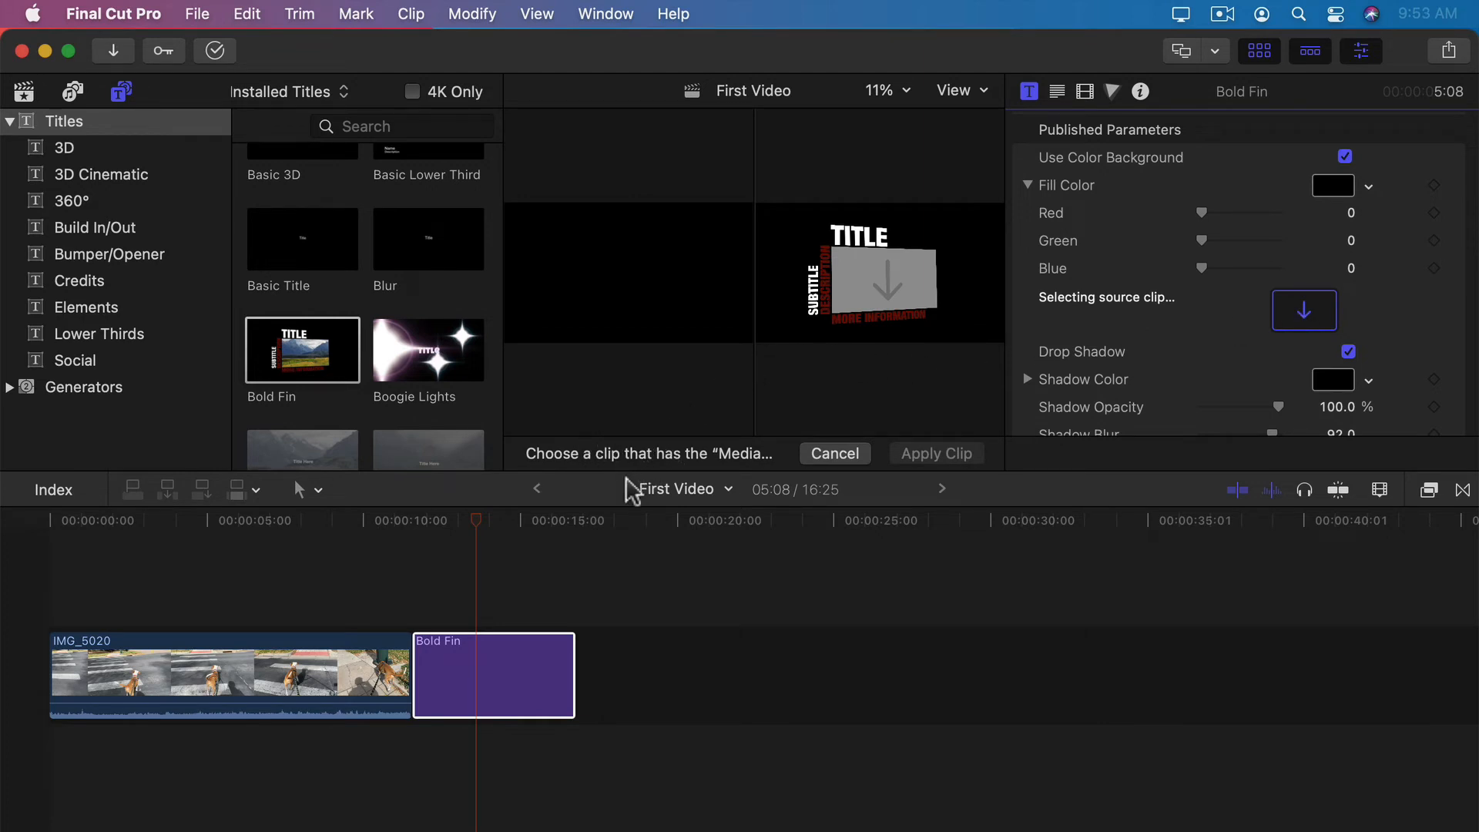
click(476, 543)
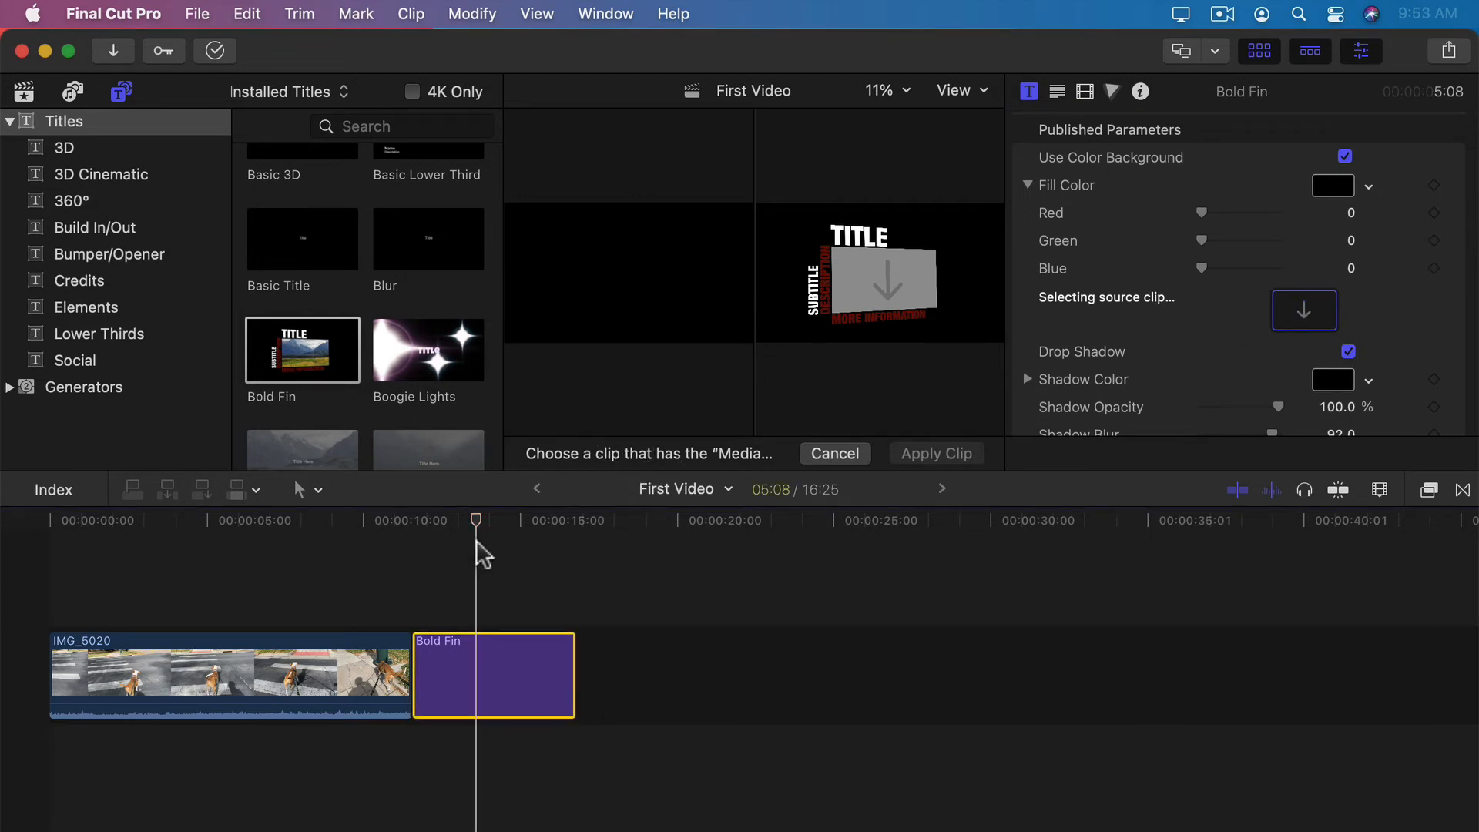
click(26, 93)
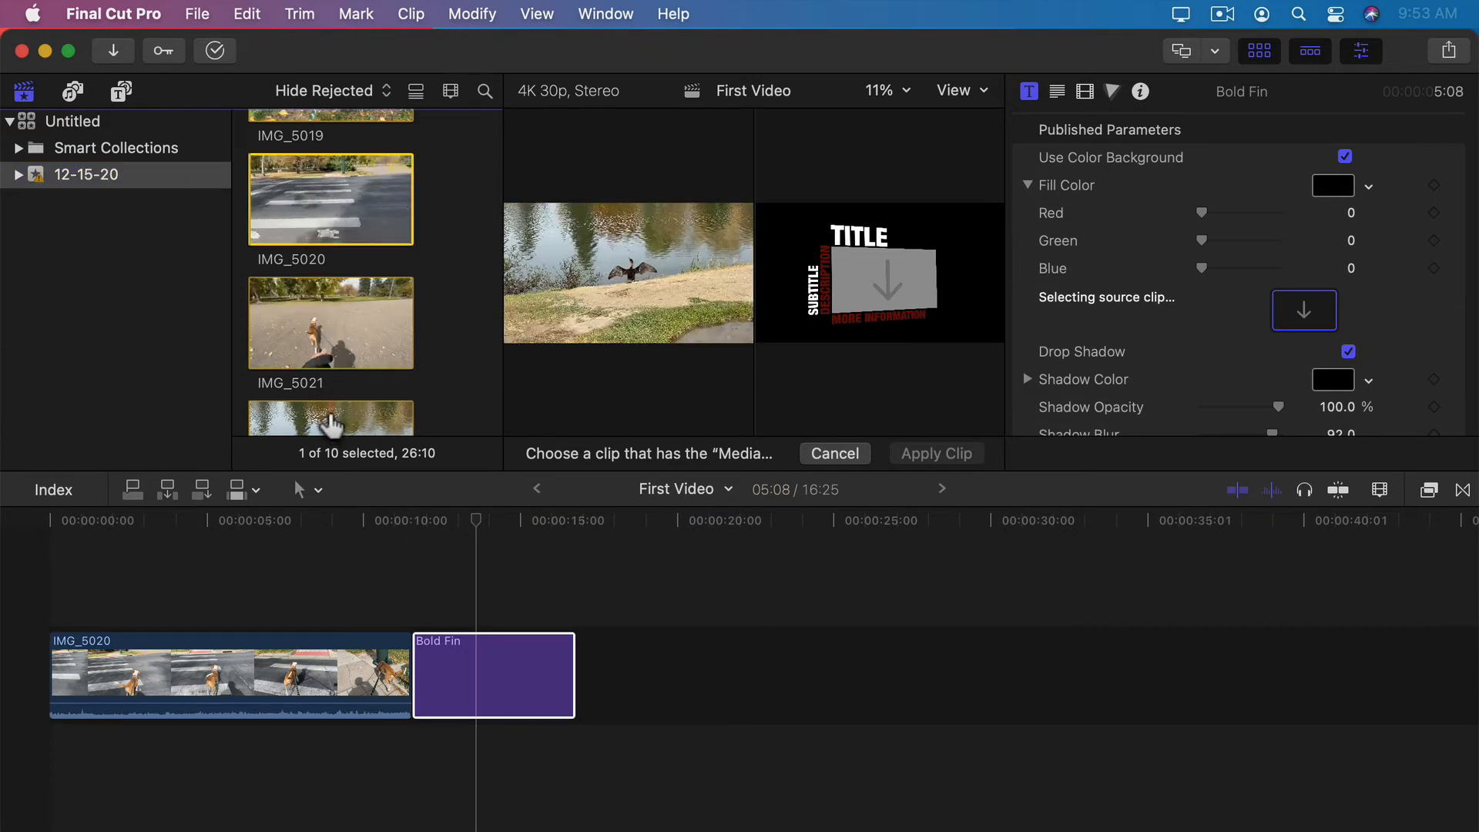
click(332, 424)
scroll(331, 420, down, 2)
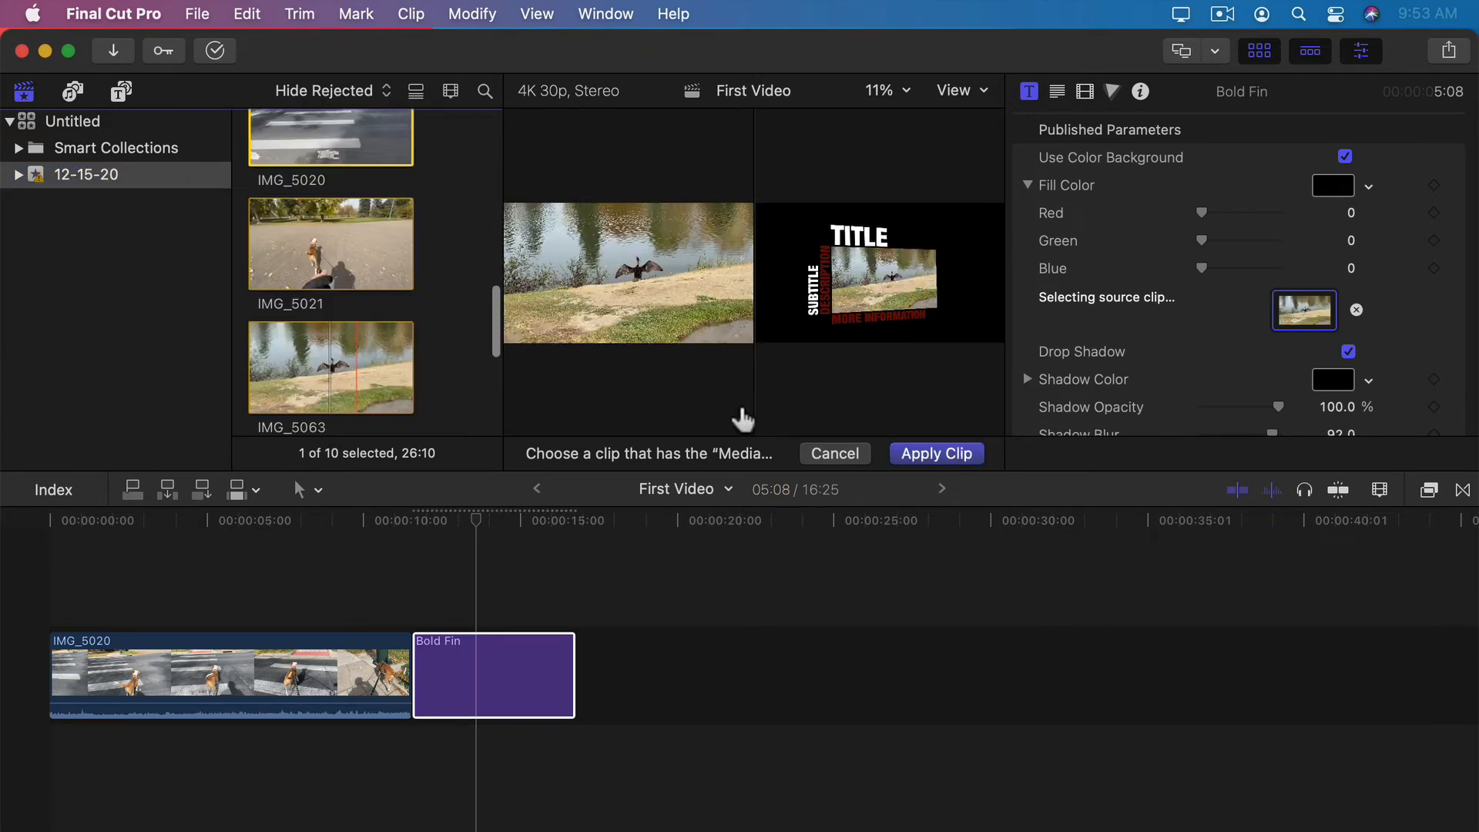
click(930, 454)
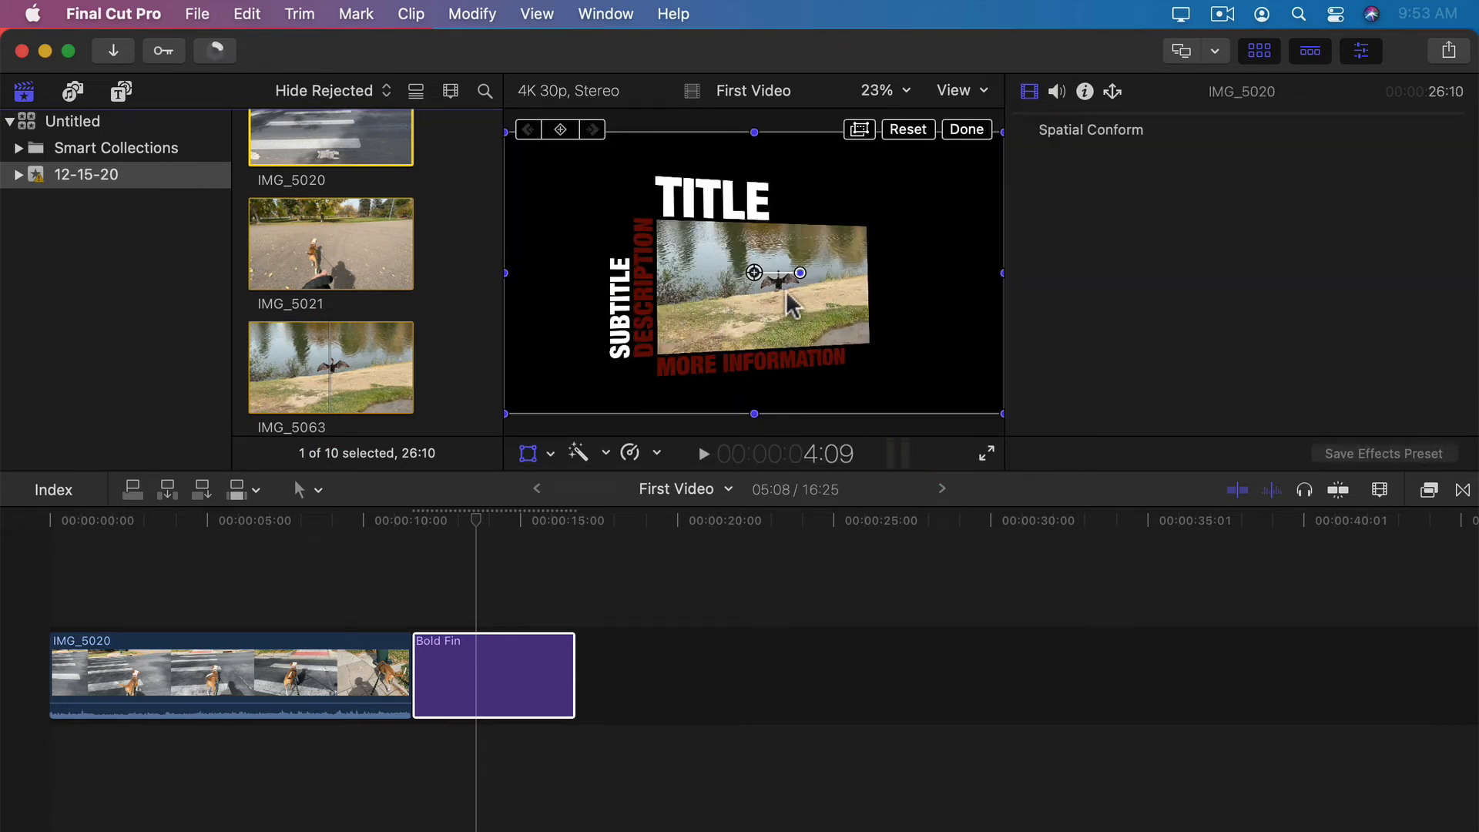
Delete the Bold Fin title and place a Slide title above the middle of the IMG_5020 clip
click(524, 676)
key(BackSpace)
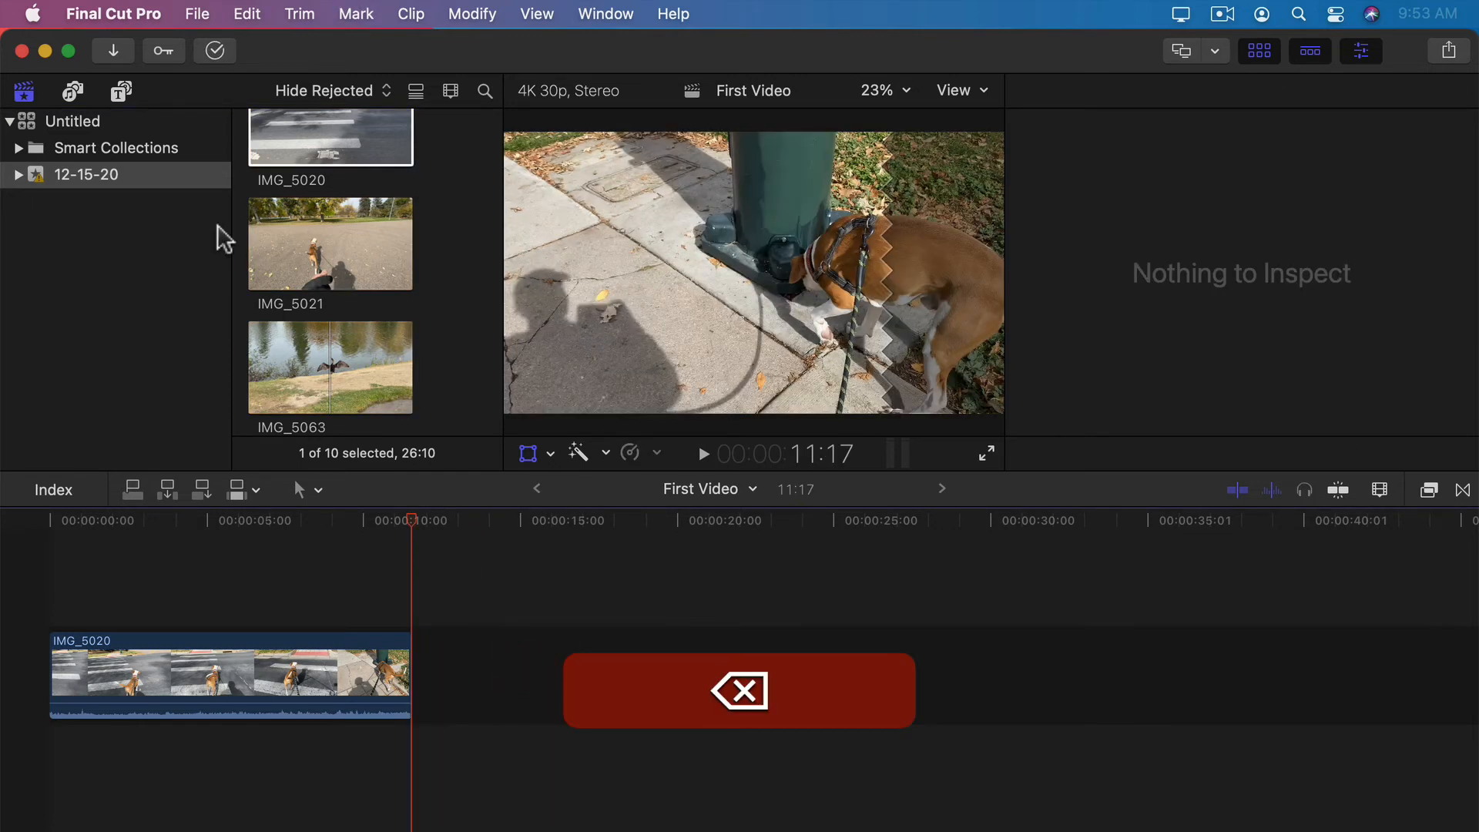
click(120, 90)
scroll(372, 331, down, 15)
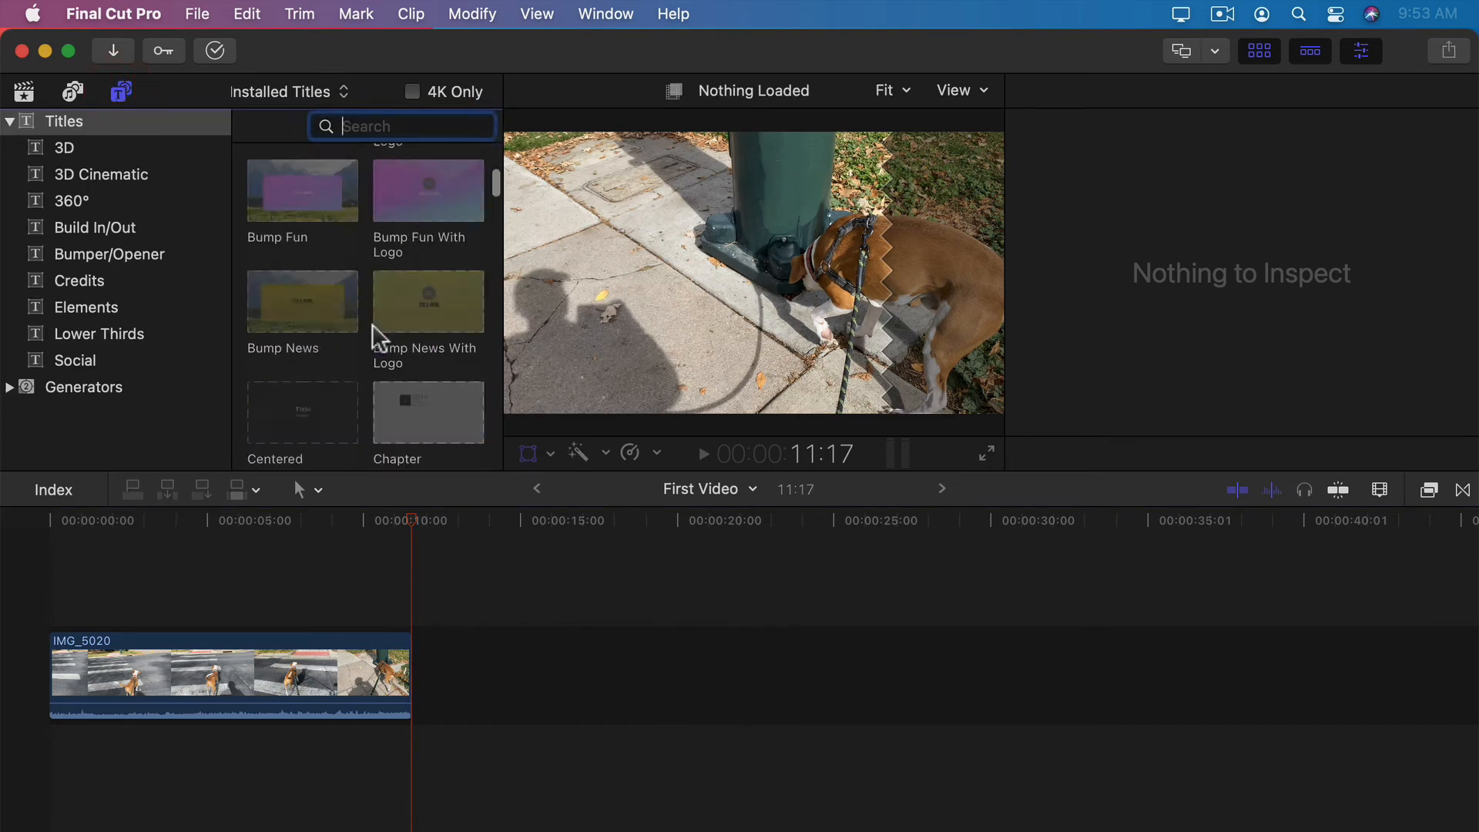
scroll(372, 323, down, 15)
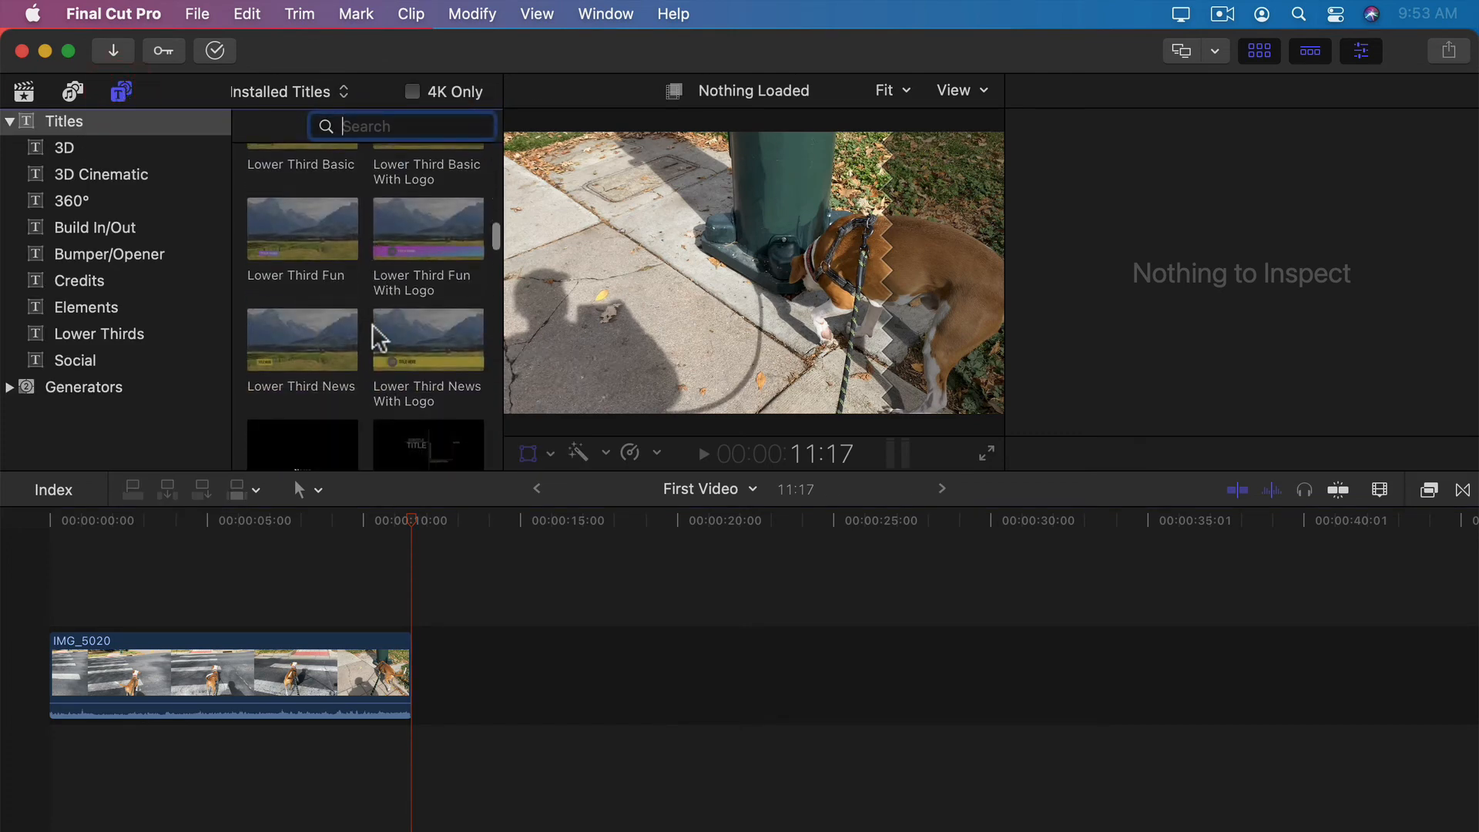
scroll(372, 323, down, 10)
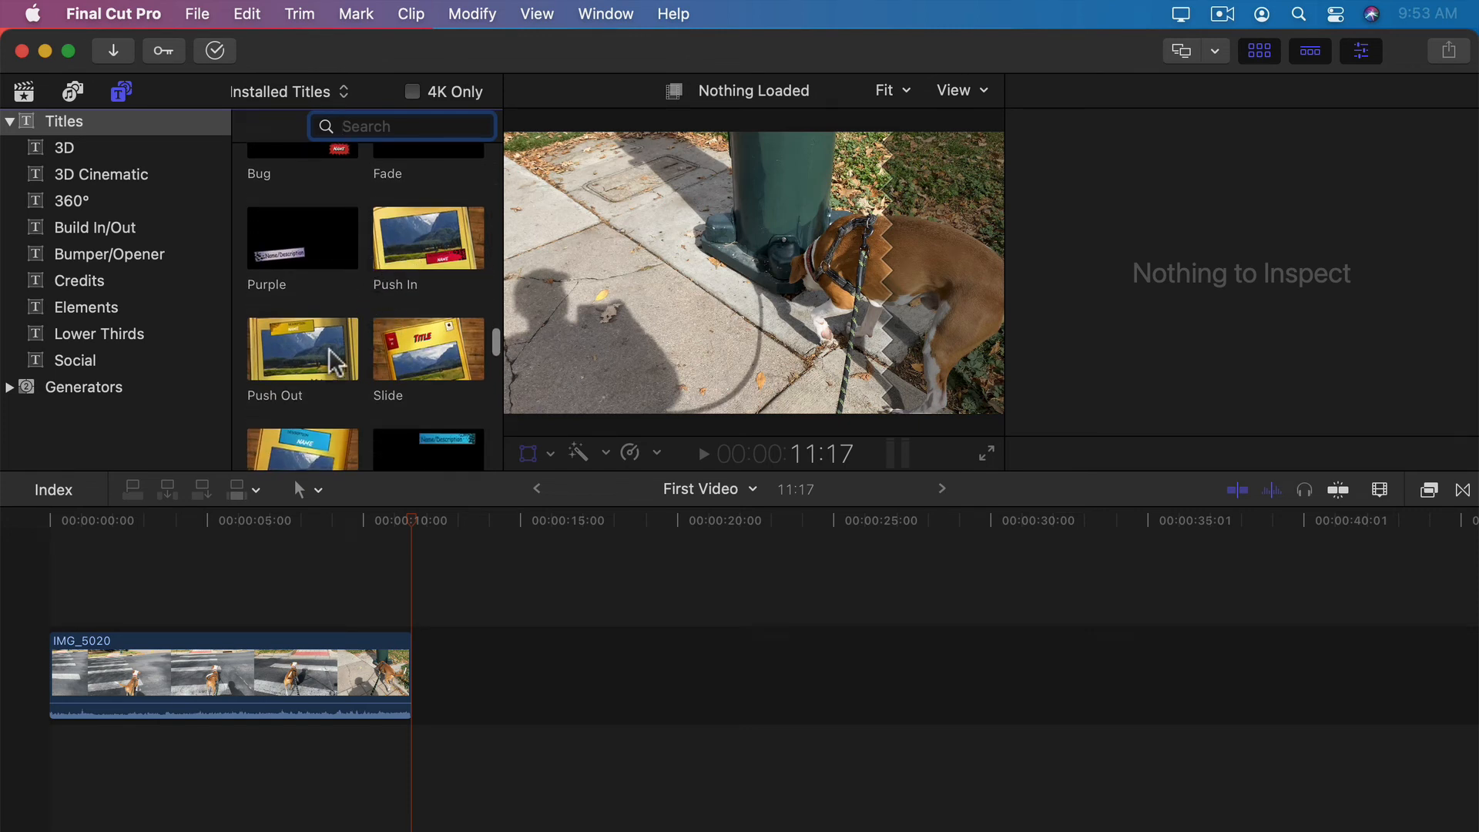
scroll(428, 266, down, 3)
click(439, 304)
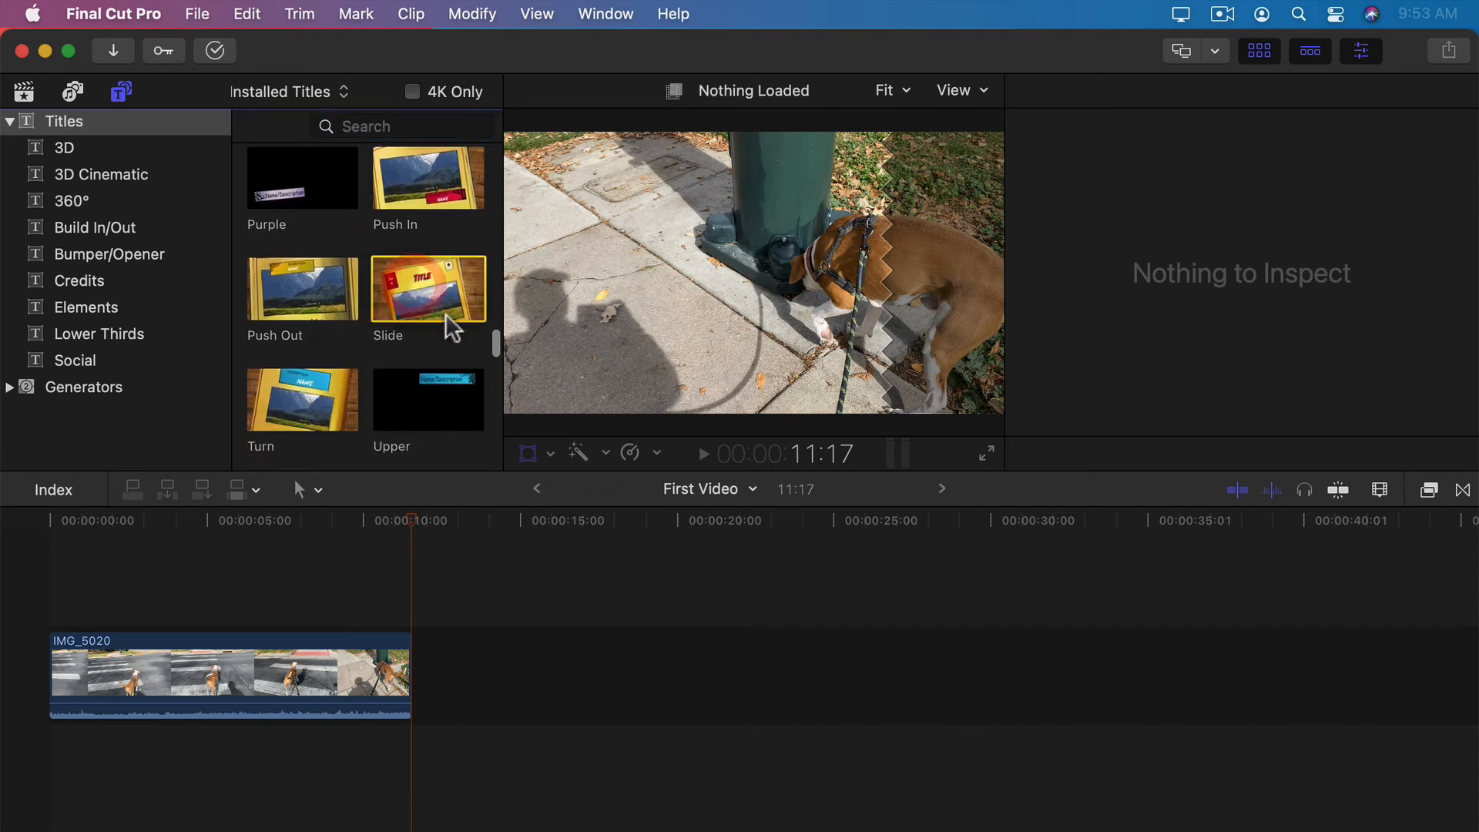
drag(435, 295, 206, 586)
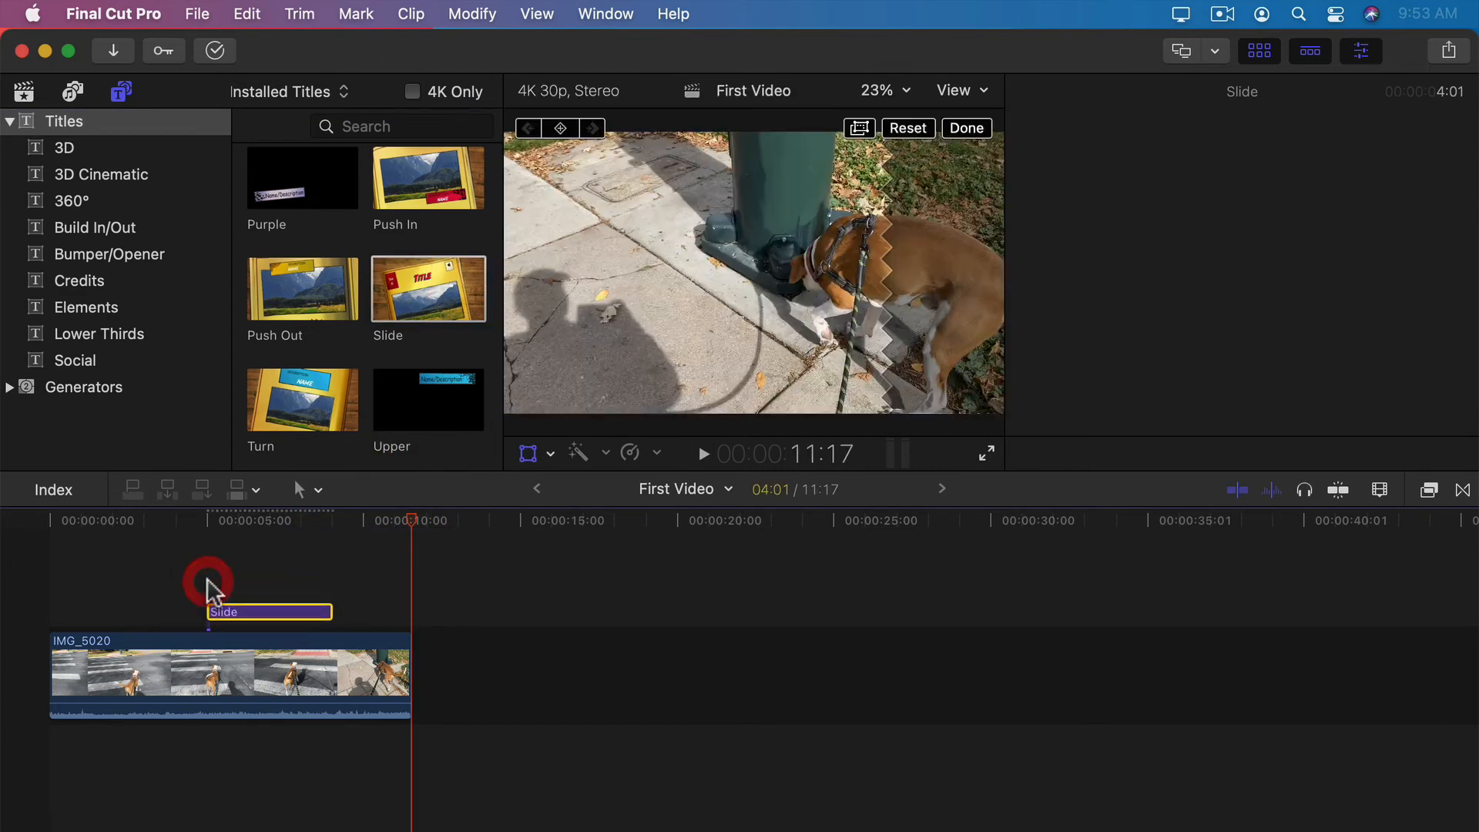
Preview the Slide title over IMG_5020 and show its text formatting settings
click(249, 519)
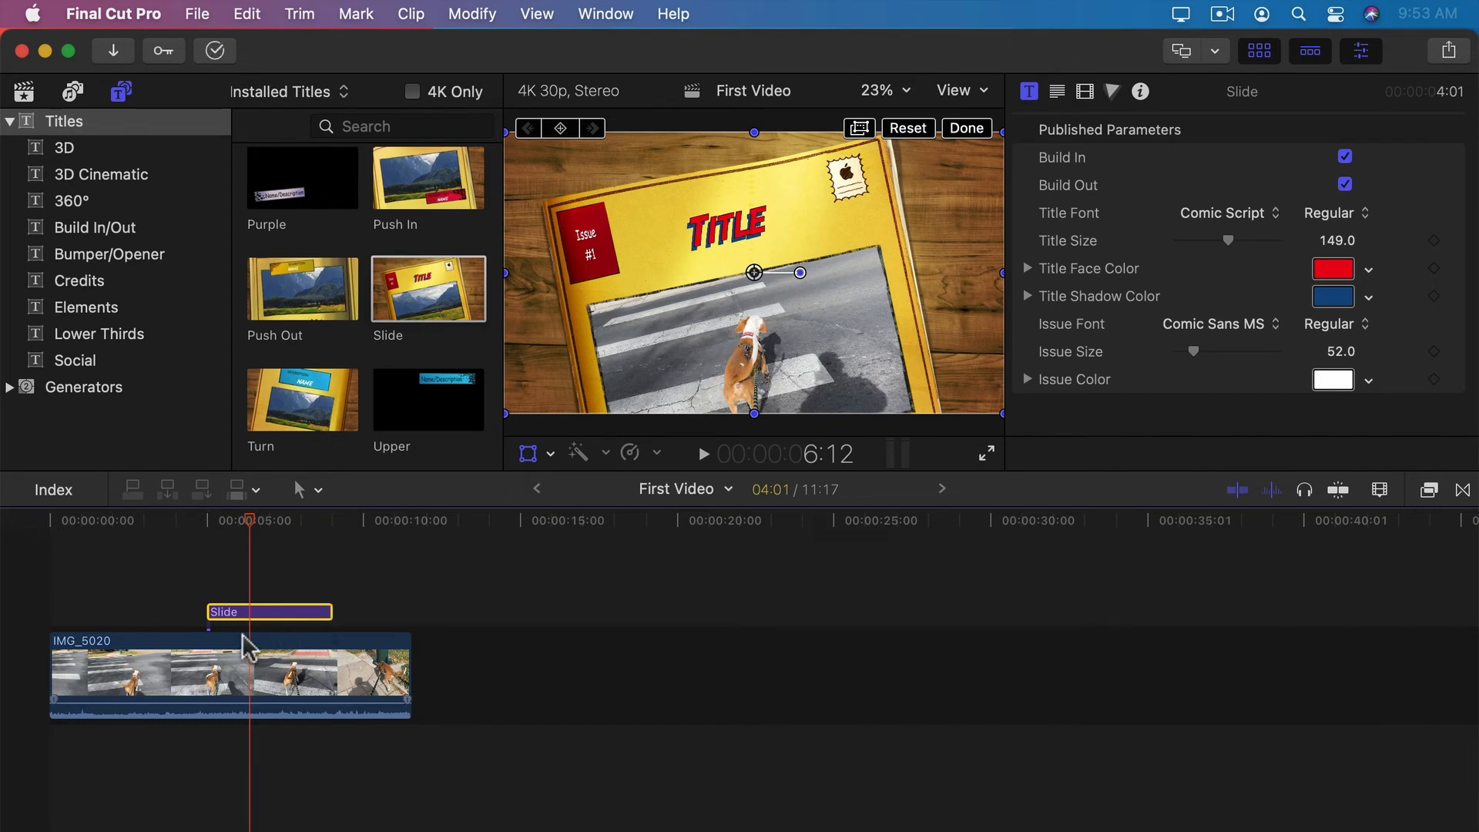
scroll(462, 454, up, 2)
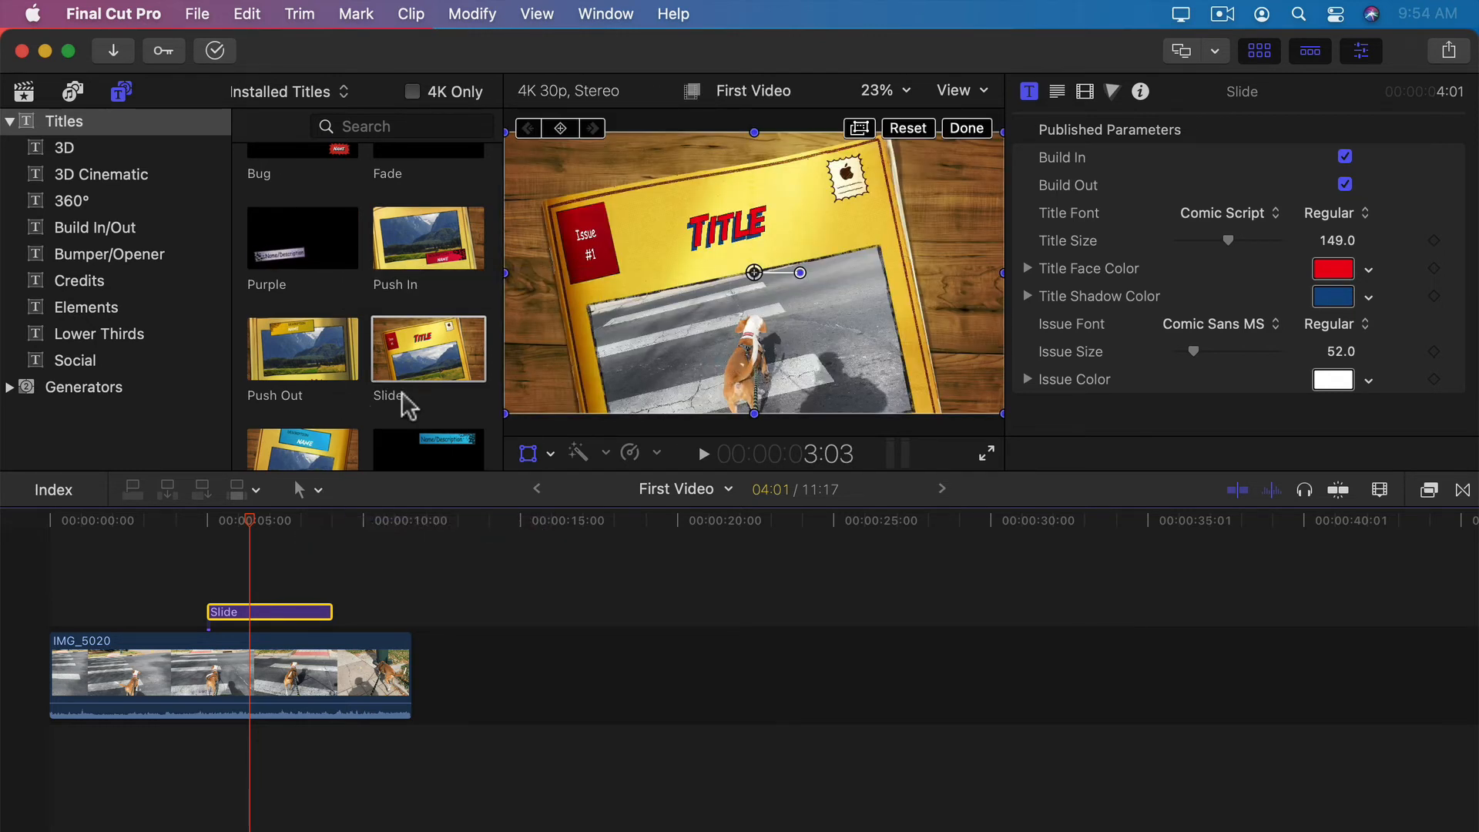
click(1056, 93)
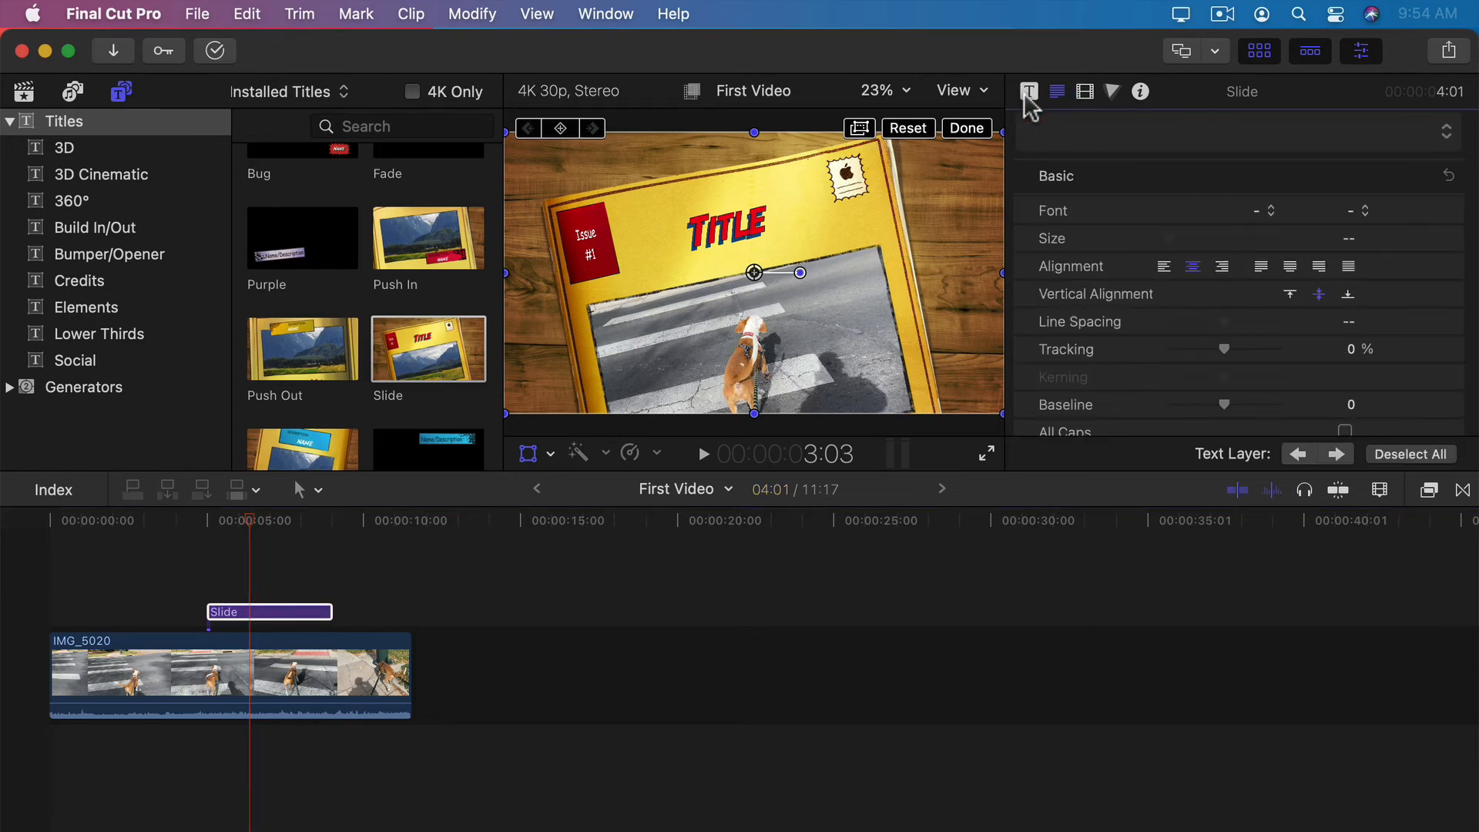
Replace the Slide title with a Scrolling title placed directly after the IMG_5020 clip and preview its opening credits
click(1028, 91)
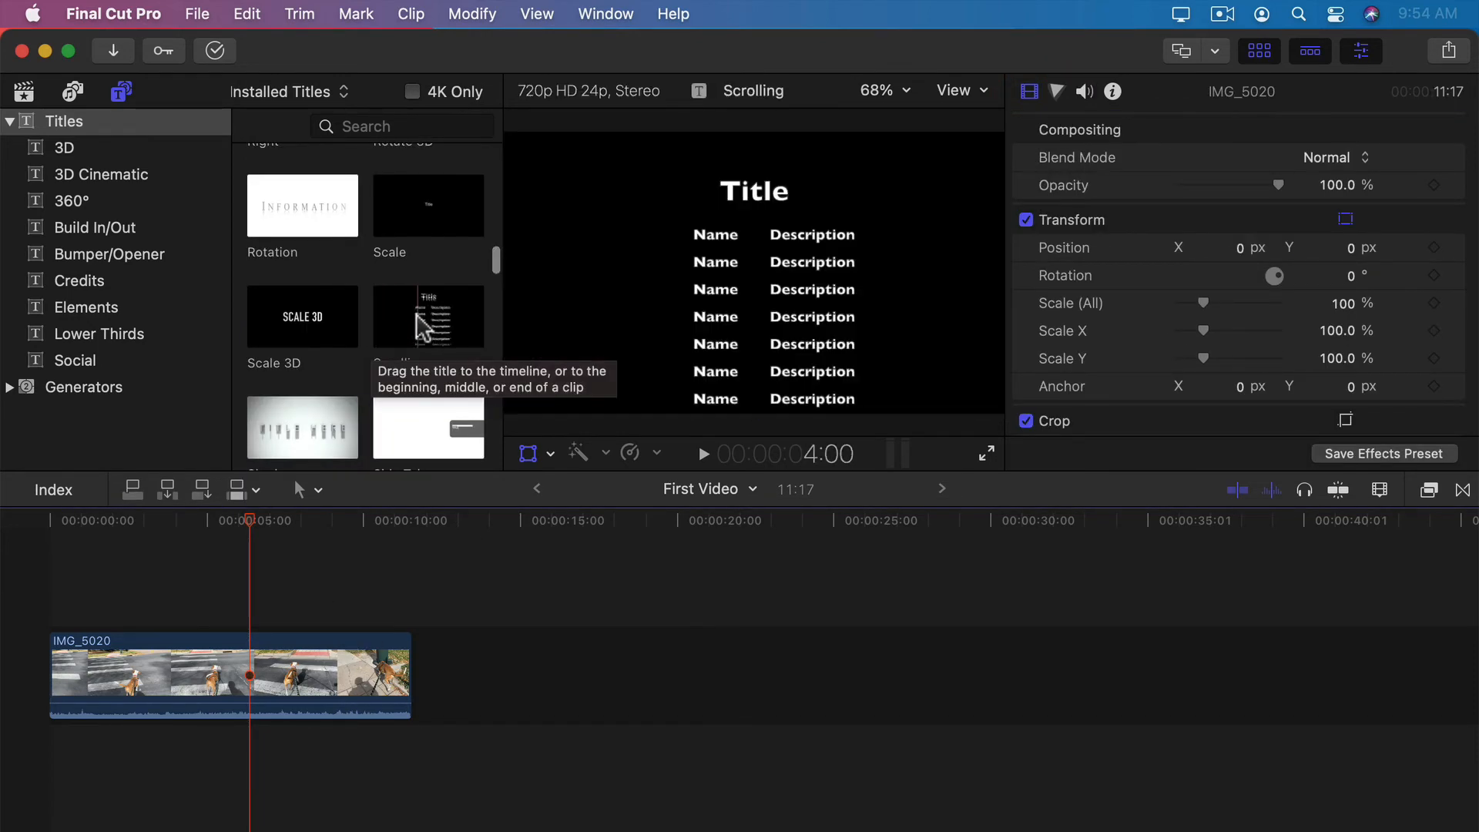
click(422, 327)
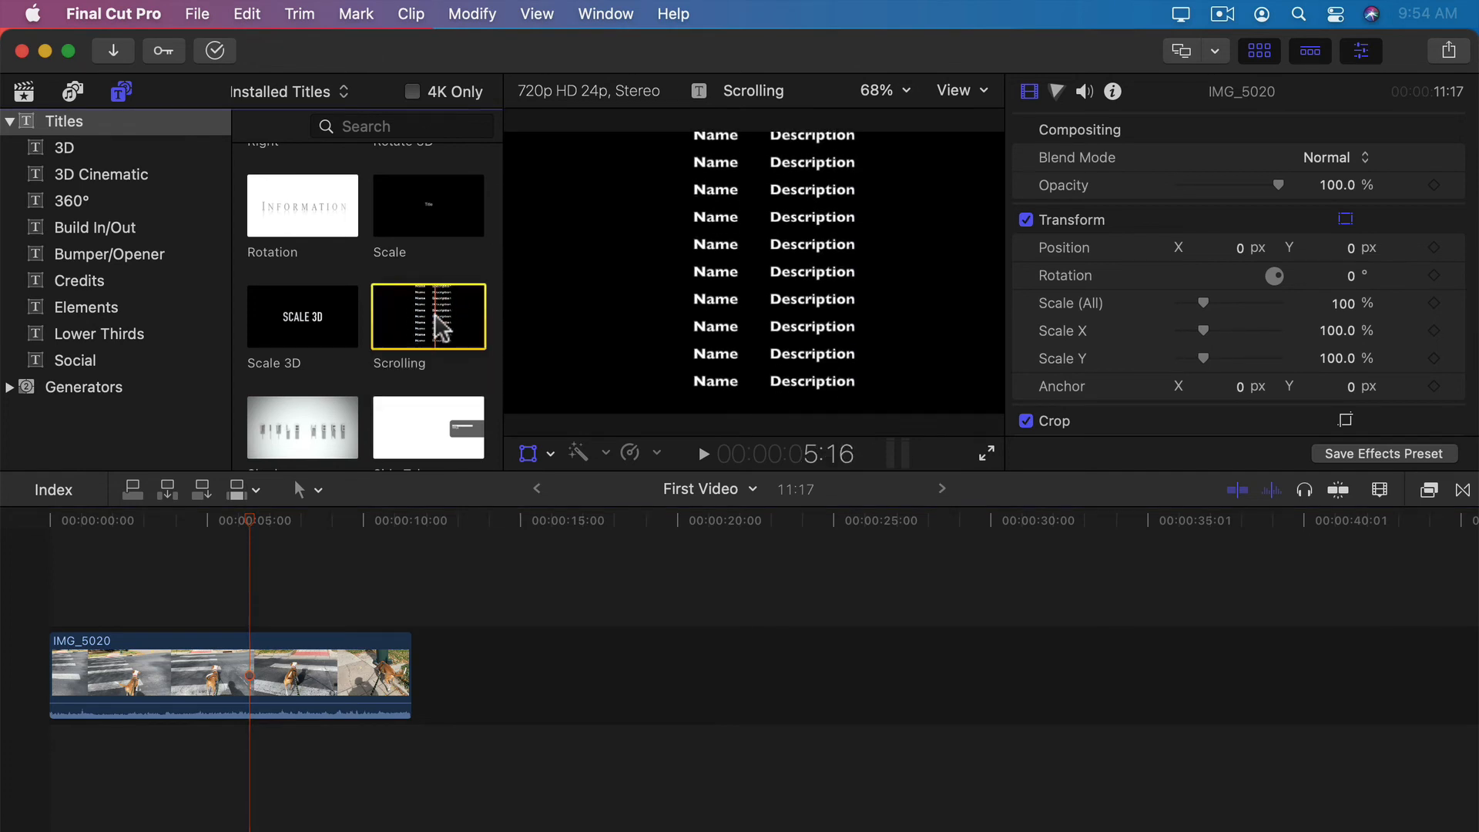
drag(438, 328, 450, 671)
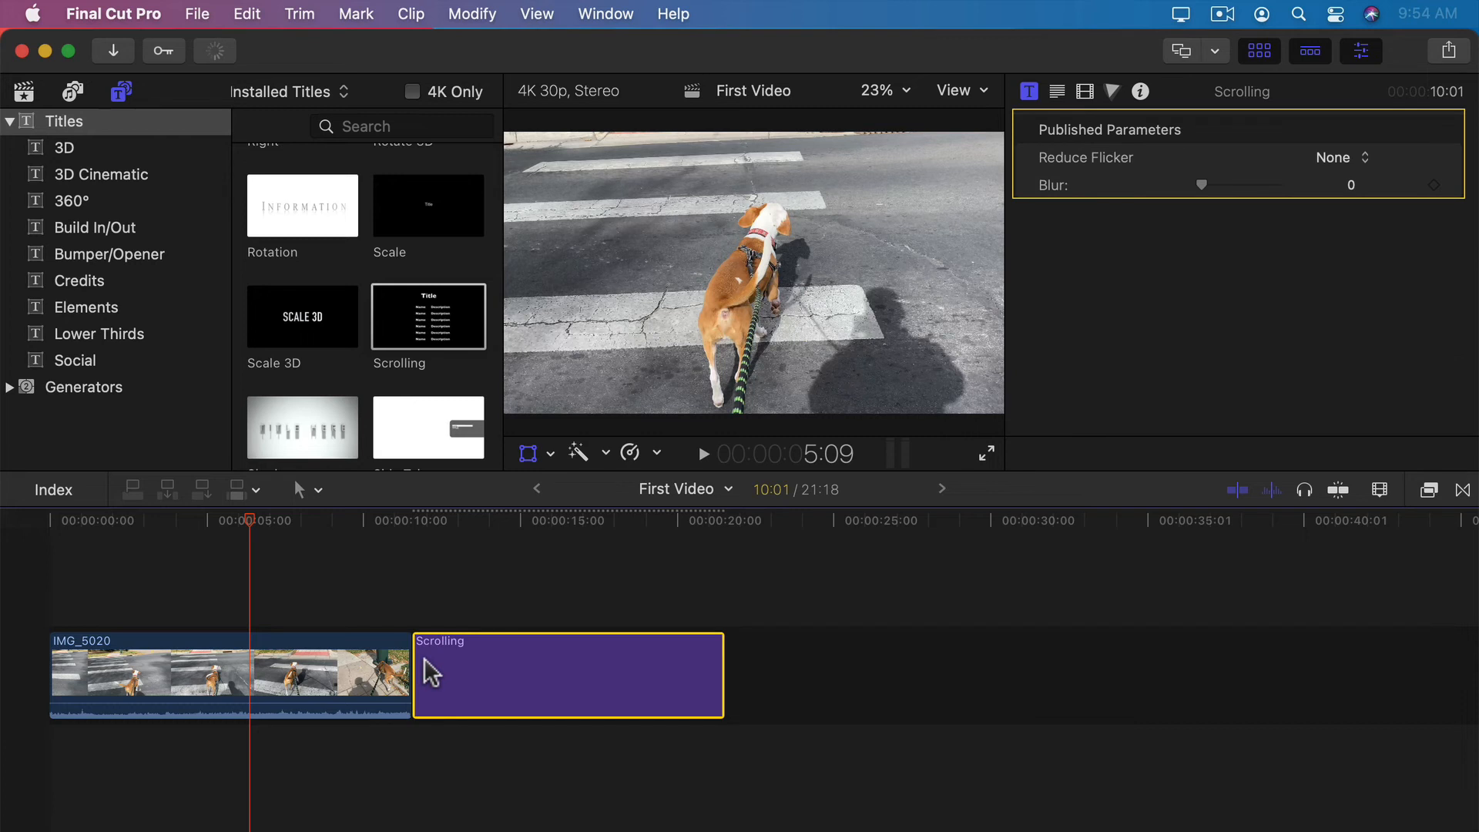
click(472, 520)
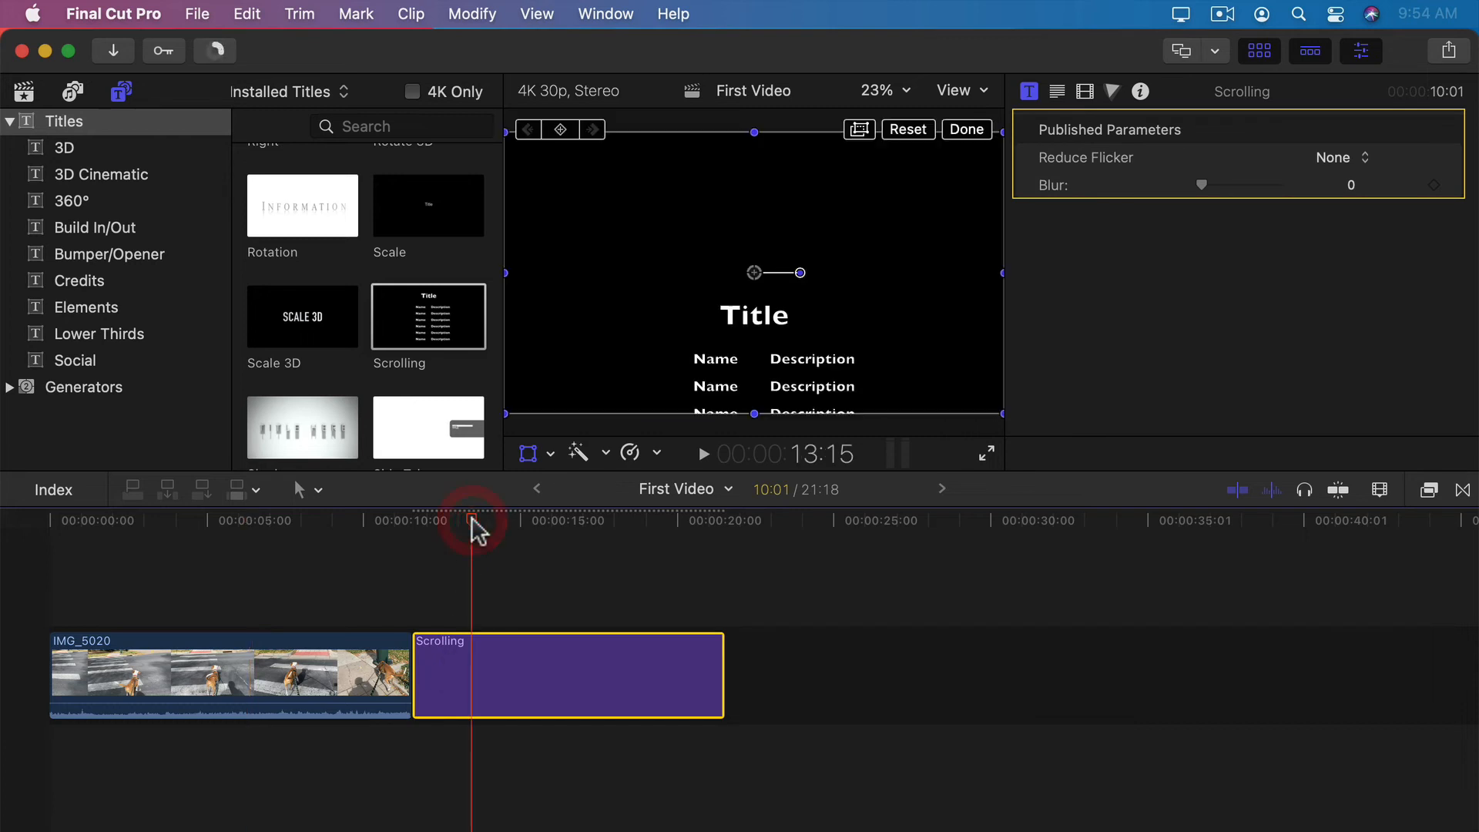
drag(490, 523, 552, 533)
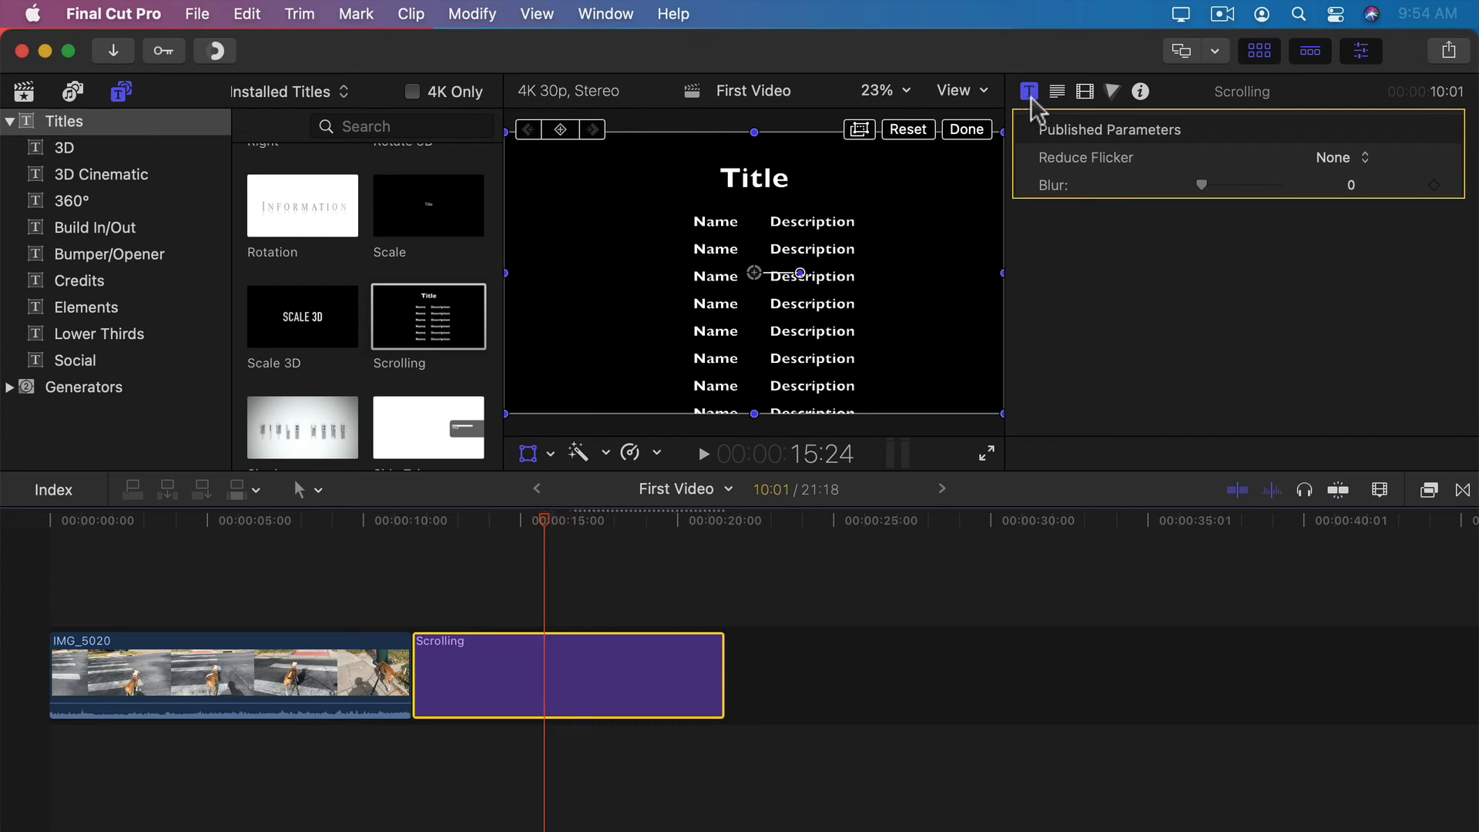
Show the Scrolling title's text settings and enlarge the text field to reveal all credit lines
click(1056, 92)
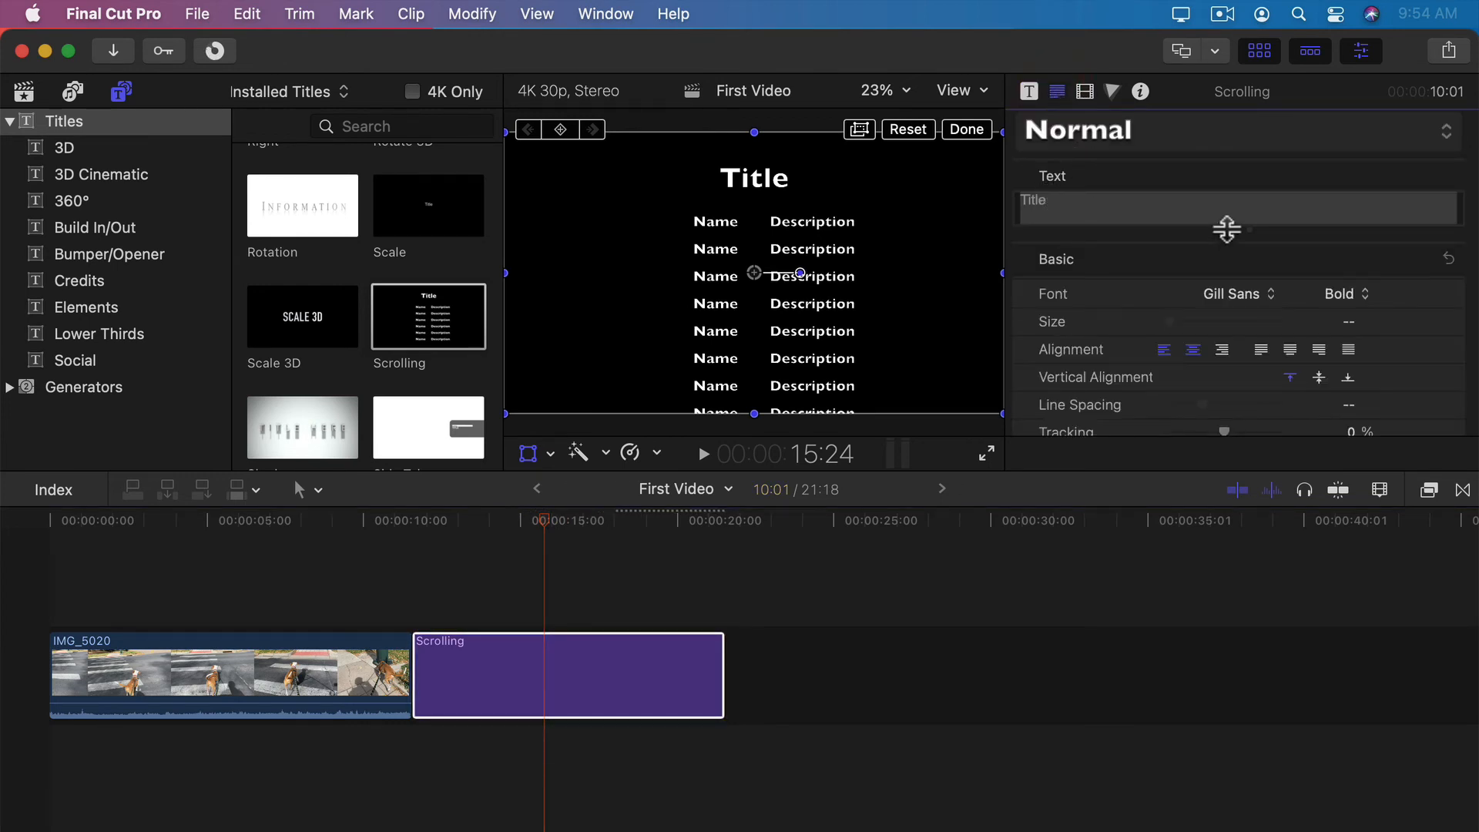
drag(1227, 227, 1209, 429)
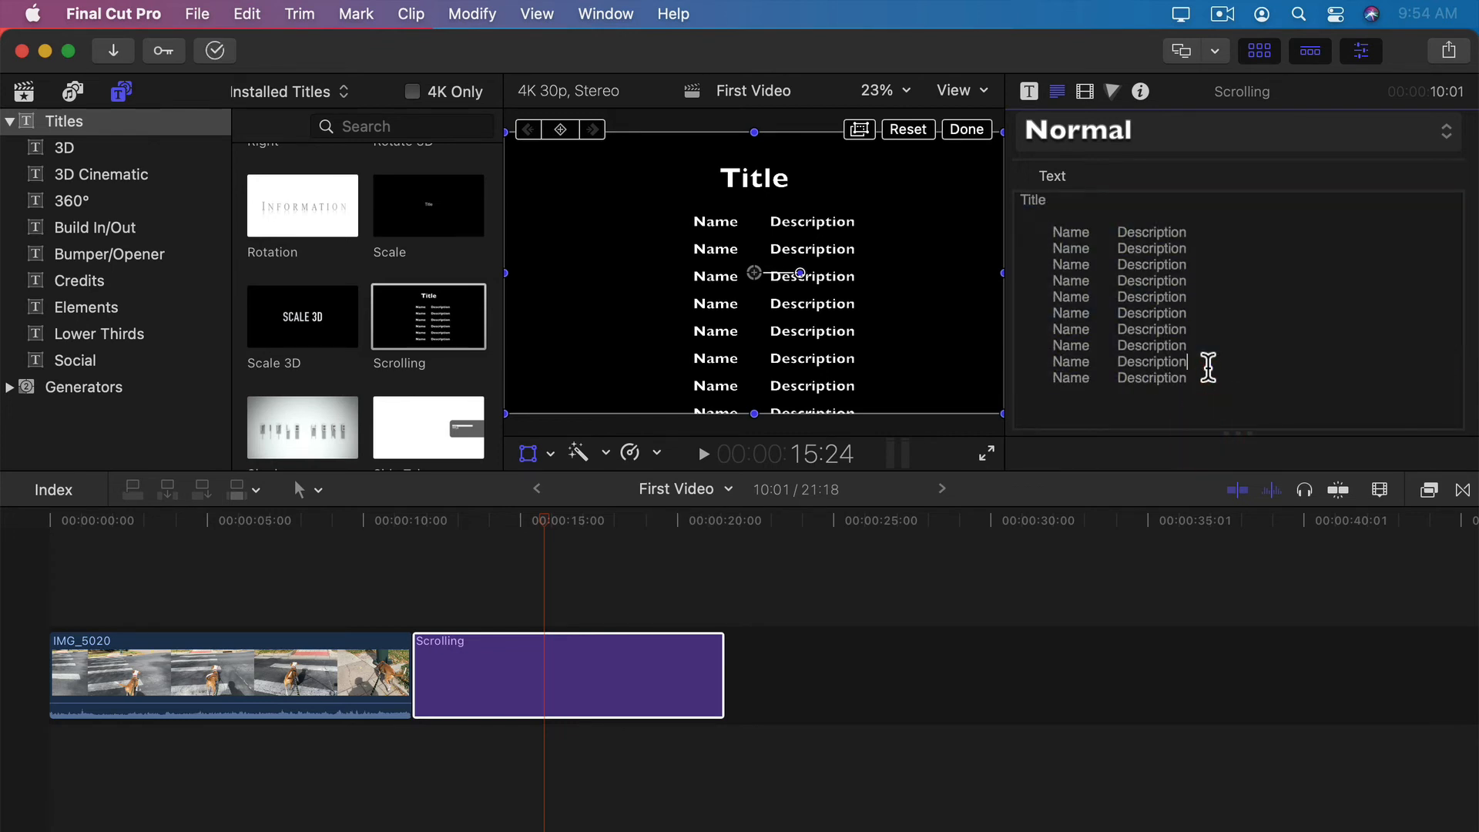
click(1066, 228)
Add a line to the end of the scrolling credits with the name Me and the description Everything!
click(1200, 377)
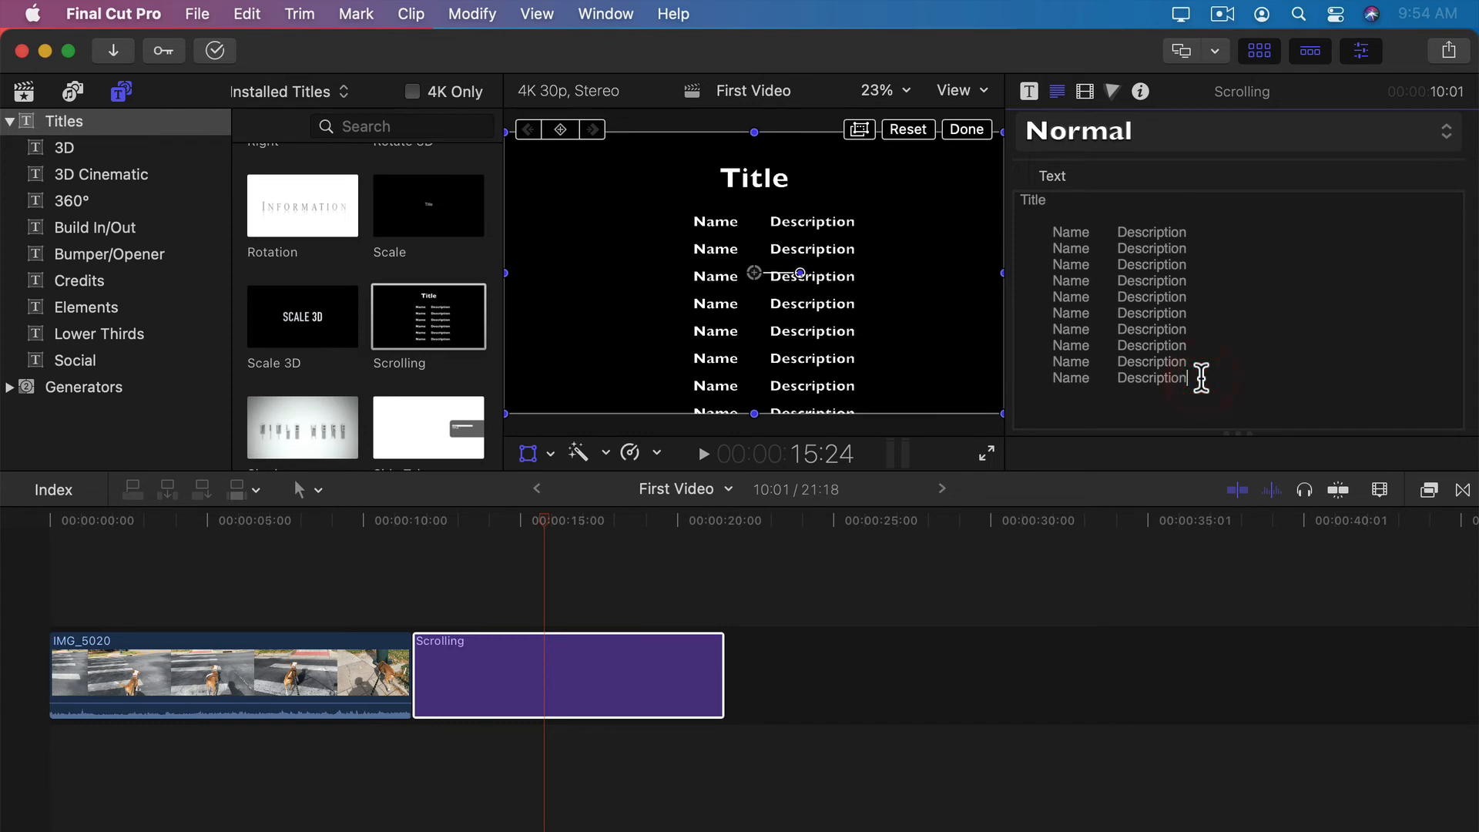
key(Return)
key(Tab)
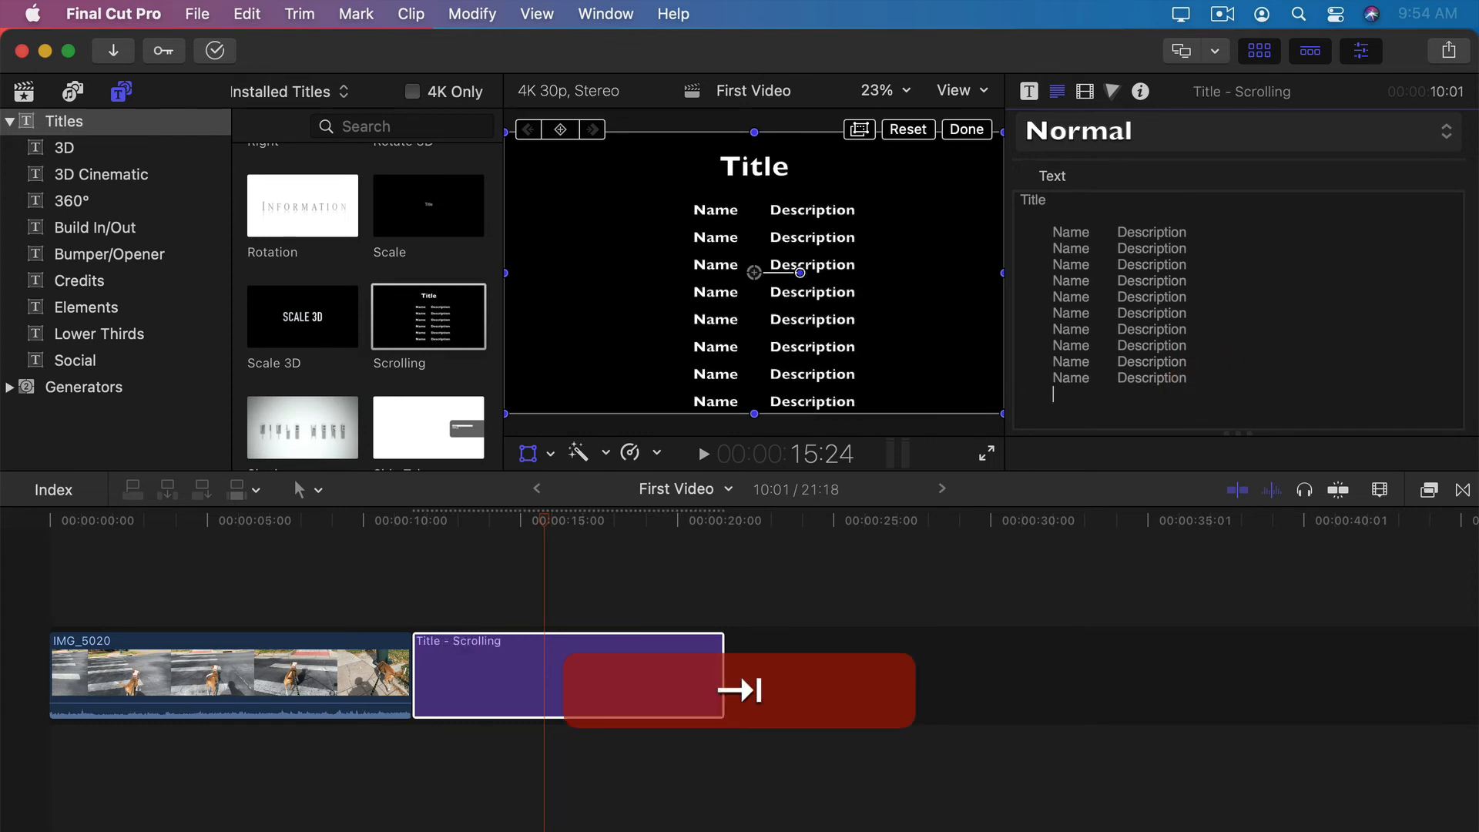
text(Me)
key(Tab)
text(Everything!)
key(Return)
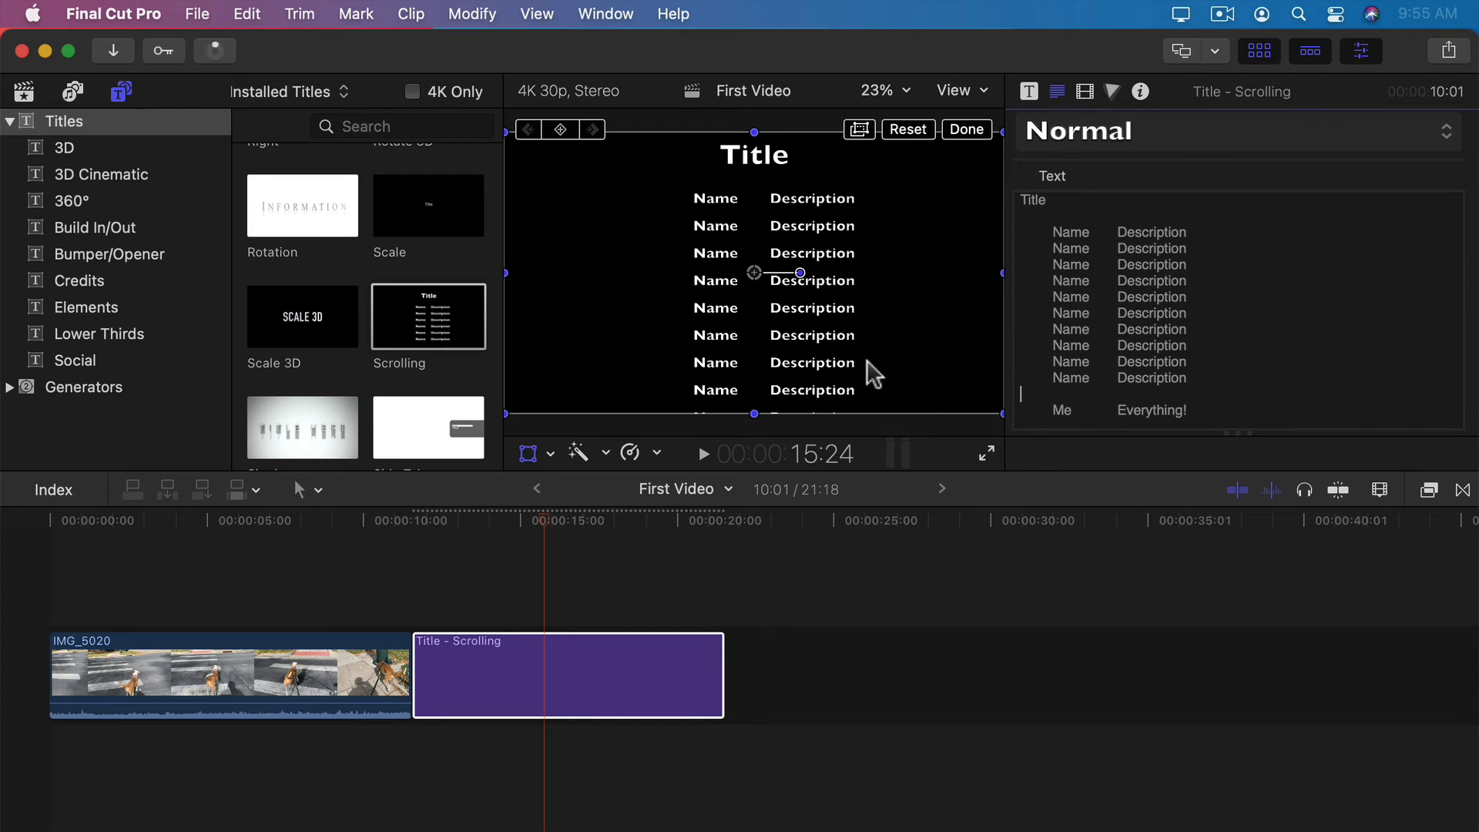
Preview the end of the scrolling credits and look through the title's text formatting settings
drag(582, 519, 619, 520)
click(1130, 332)
scroll(1238, 389, down, 10)
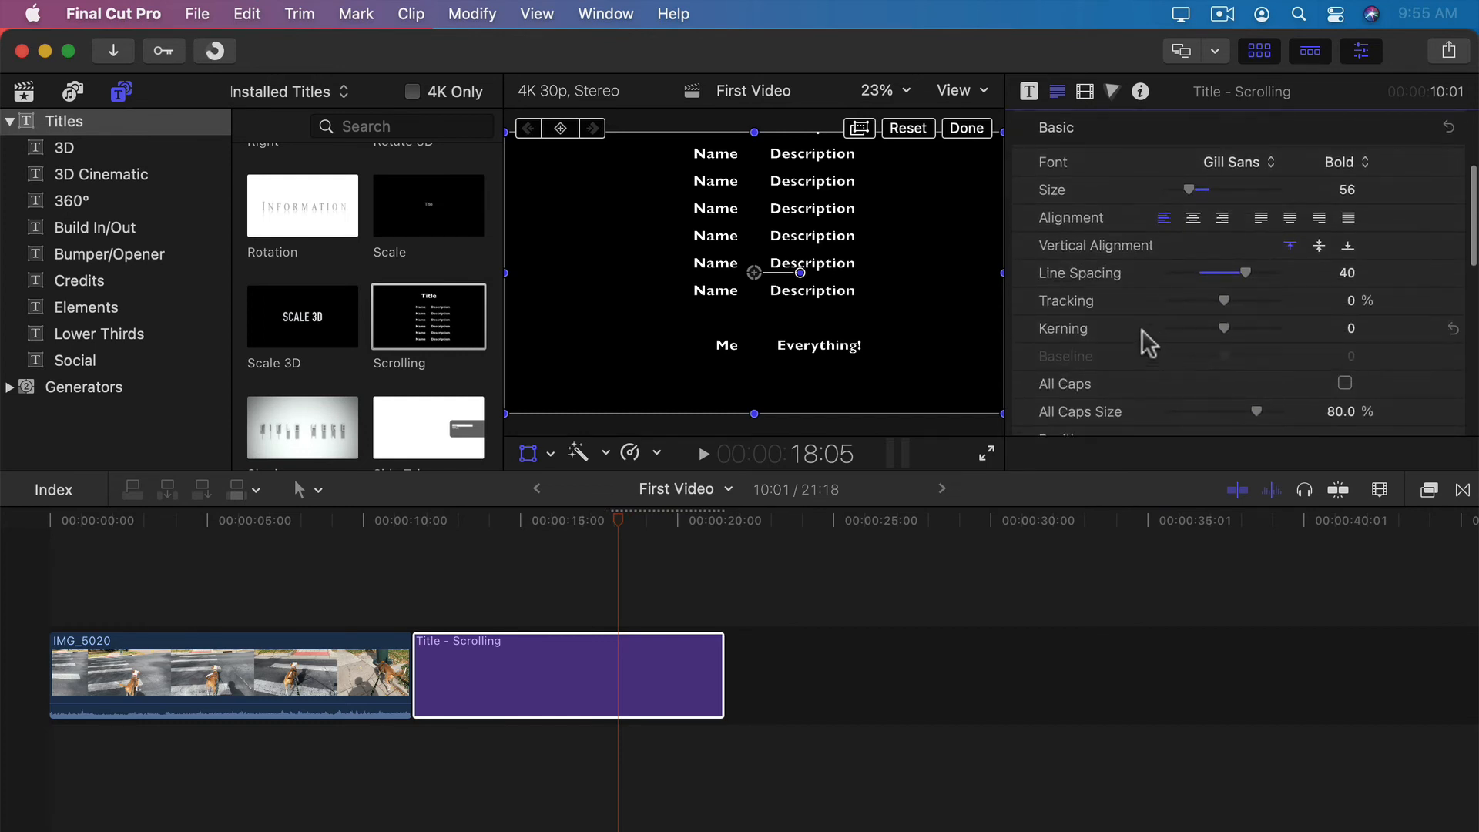
scroll(1213, 286, up, 5)
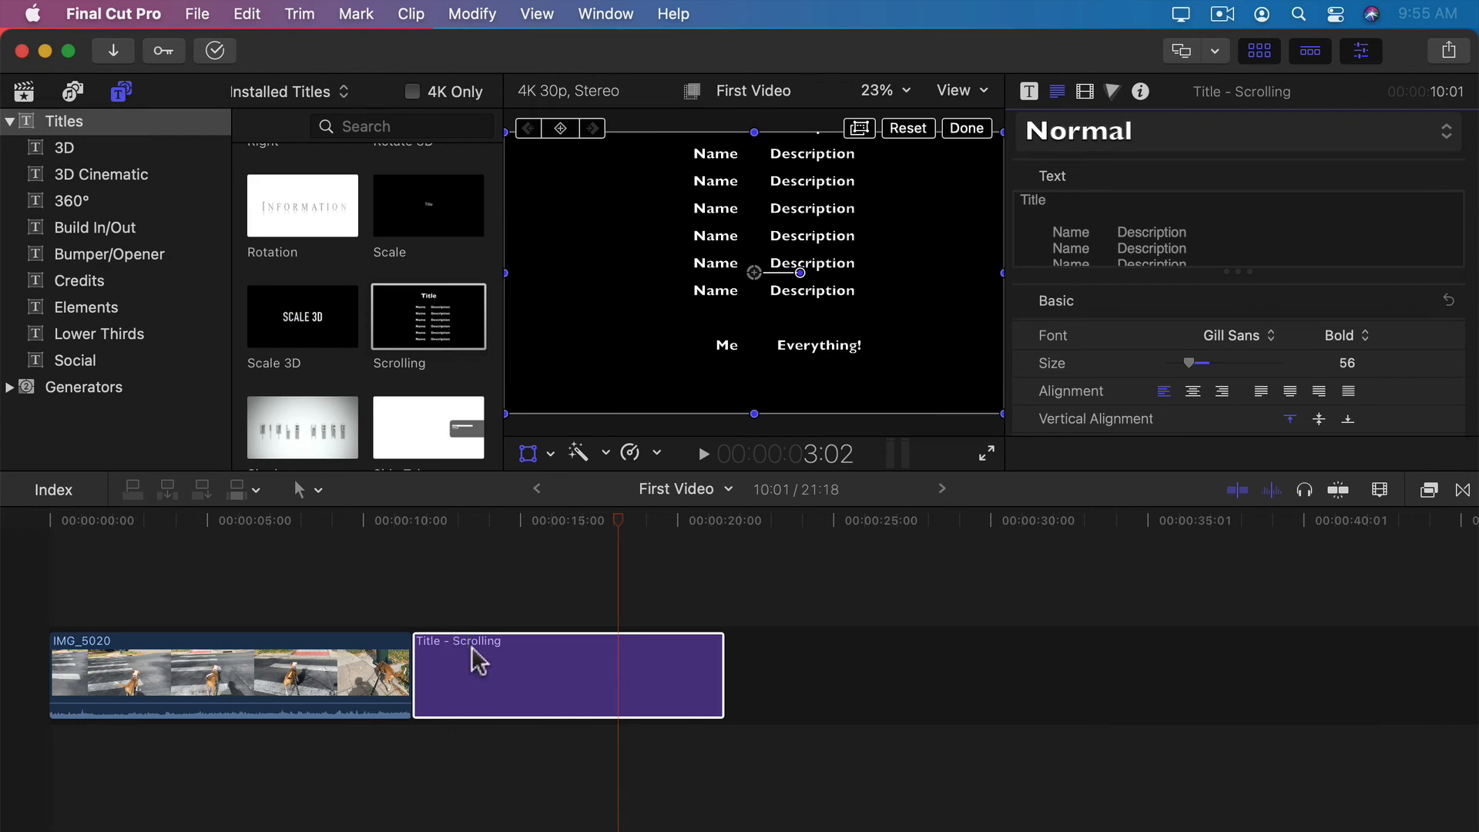
Try the Scrolling title as an overlay on IMG_5020, and return it to its place after the clip
drag(493, 651, 228, 589)
drag(159, 517, 312, 539)
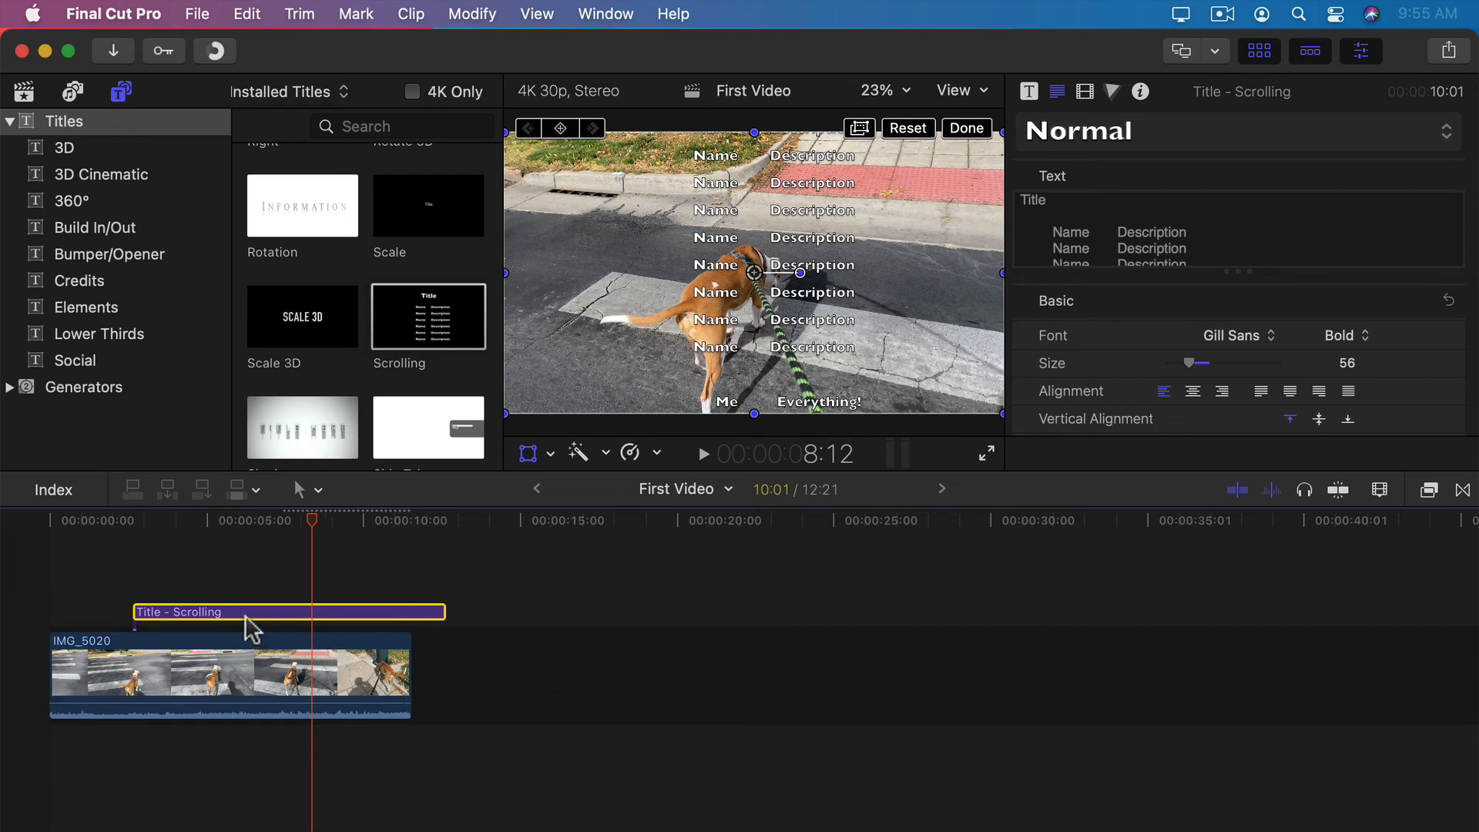
drag(371, 617, 521, 654)
click(505, 522)
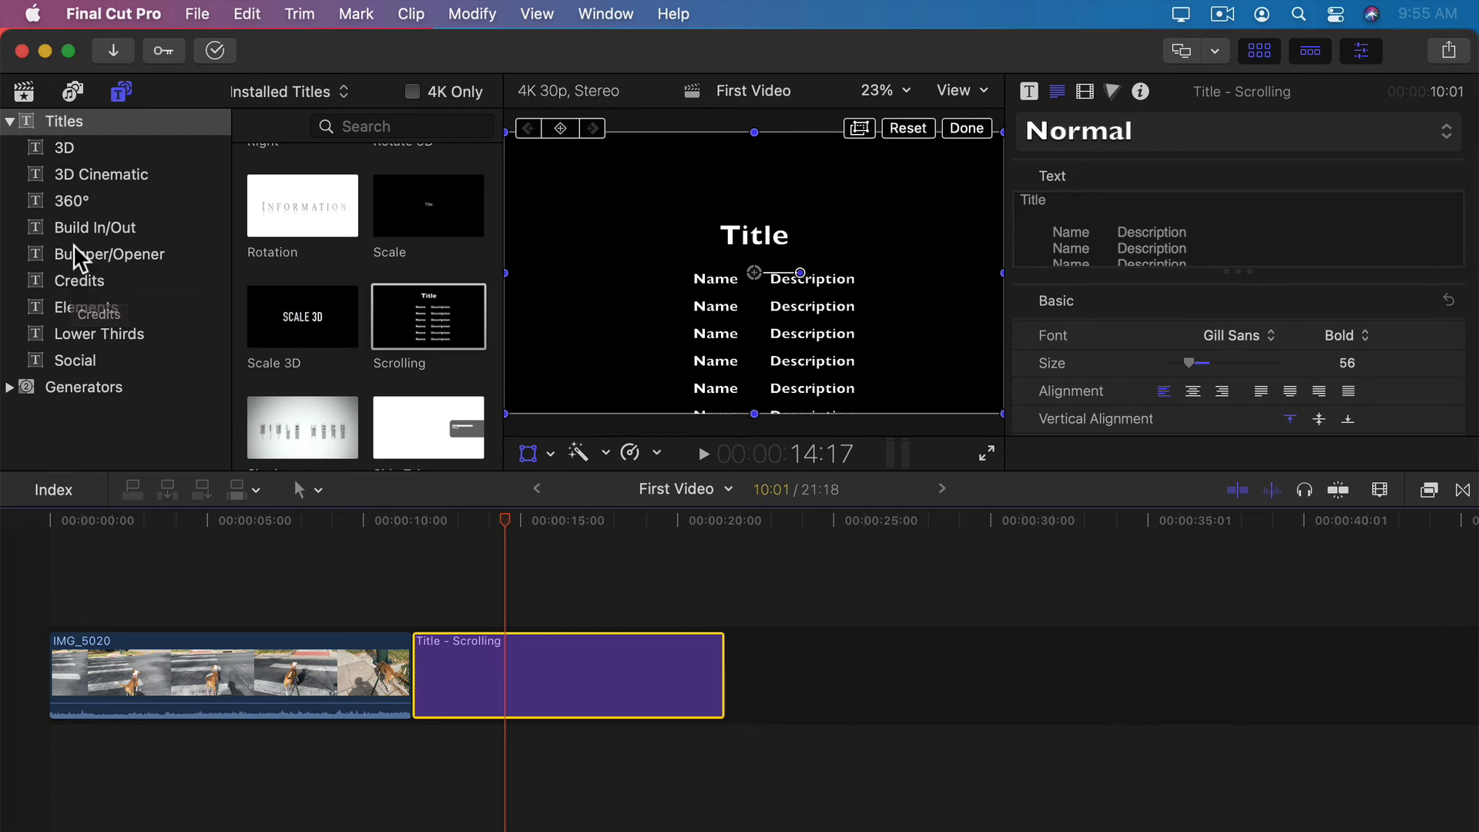
Place the Trailer title from the Credits category after the Scrolling title on the timeline
click(80, 281)
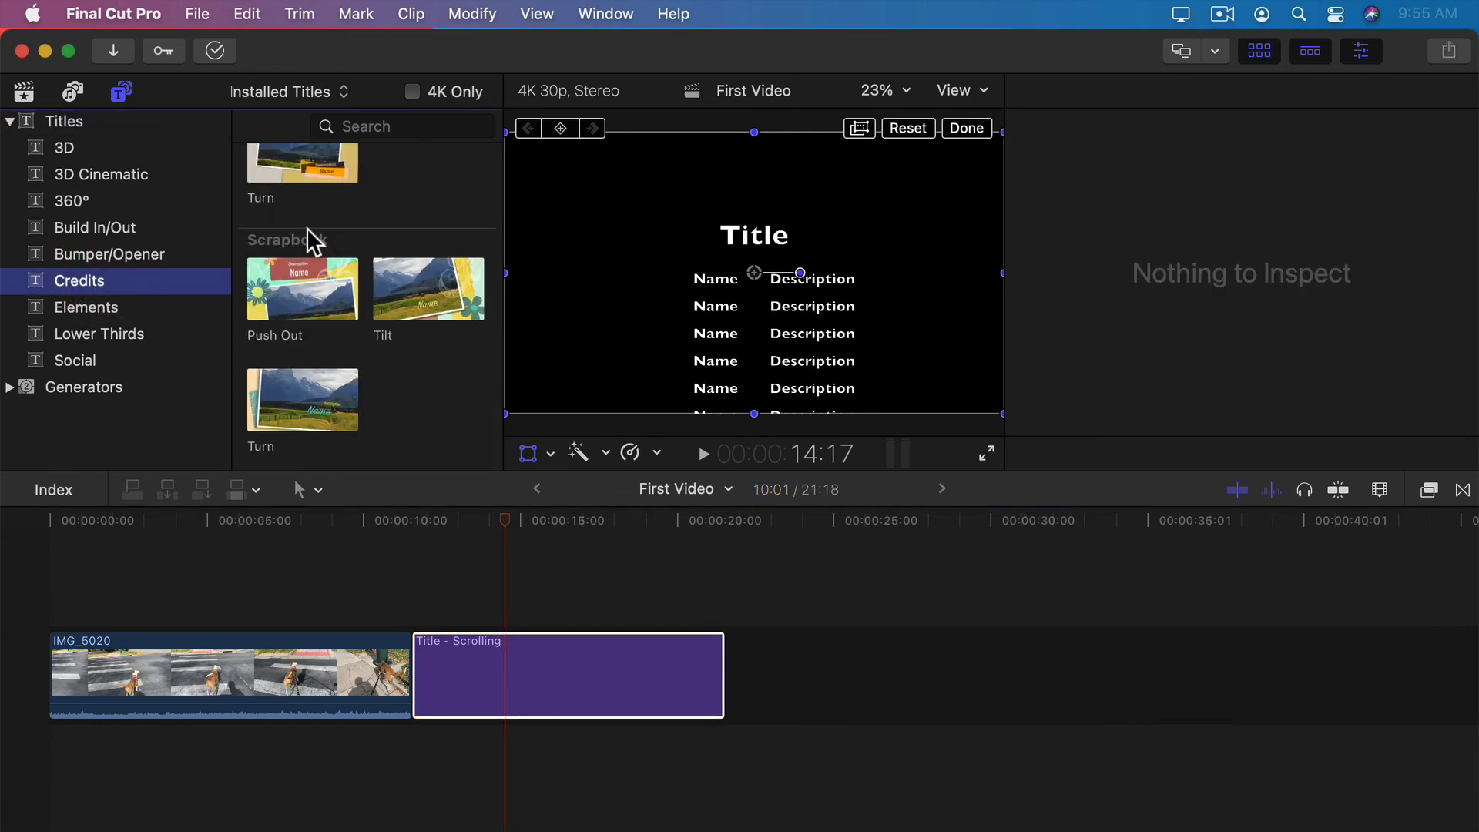
scroll(308, 235, up, 10)
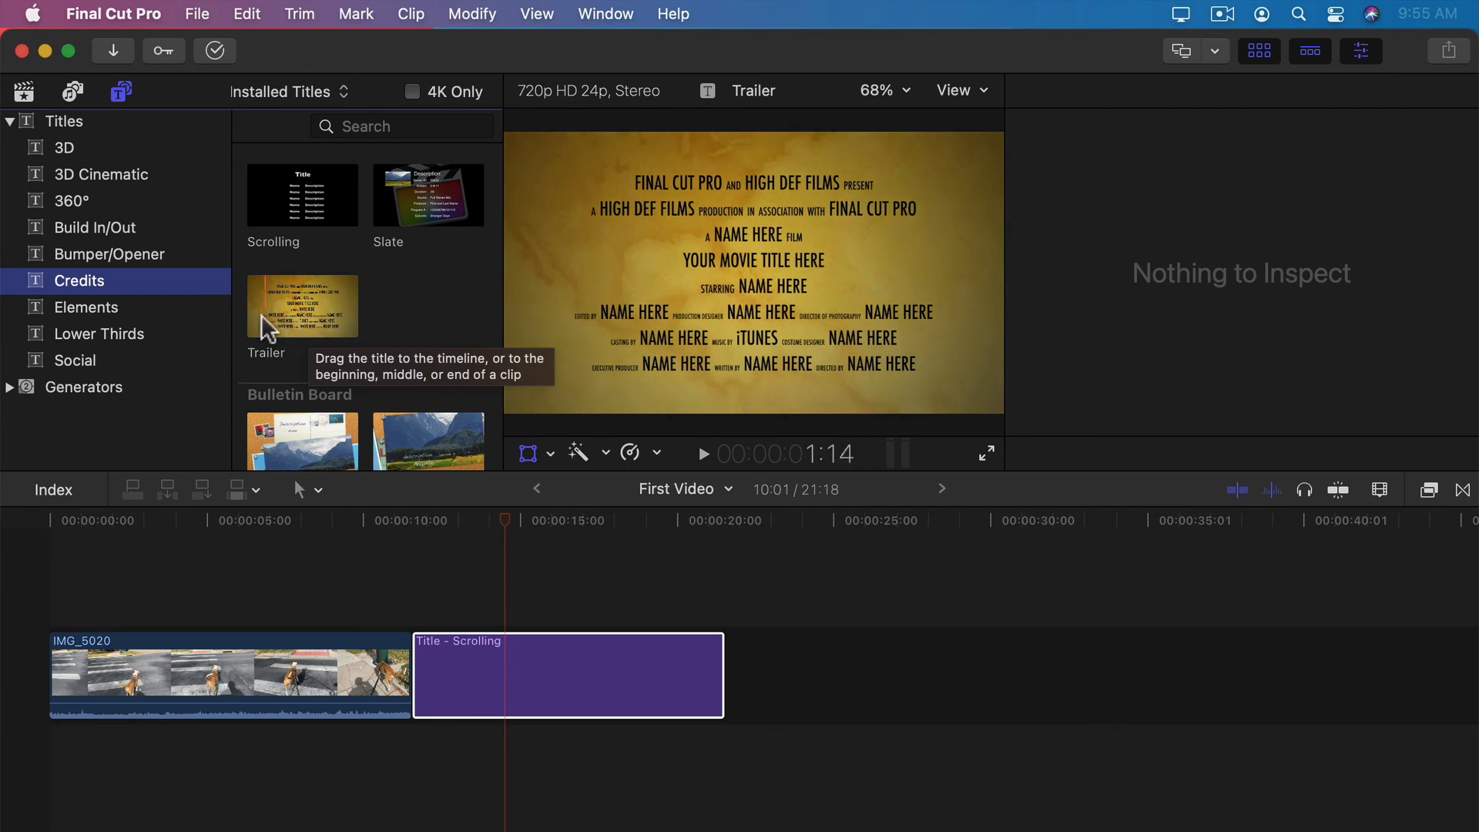
drag(313, 321, 751, 678)
double_click(751, 678)
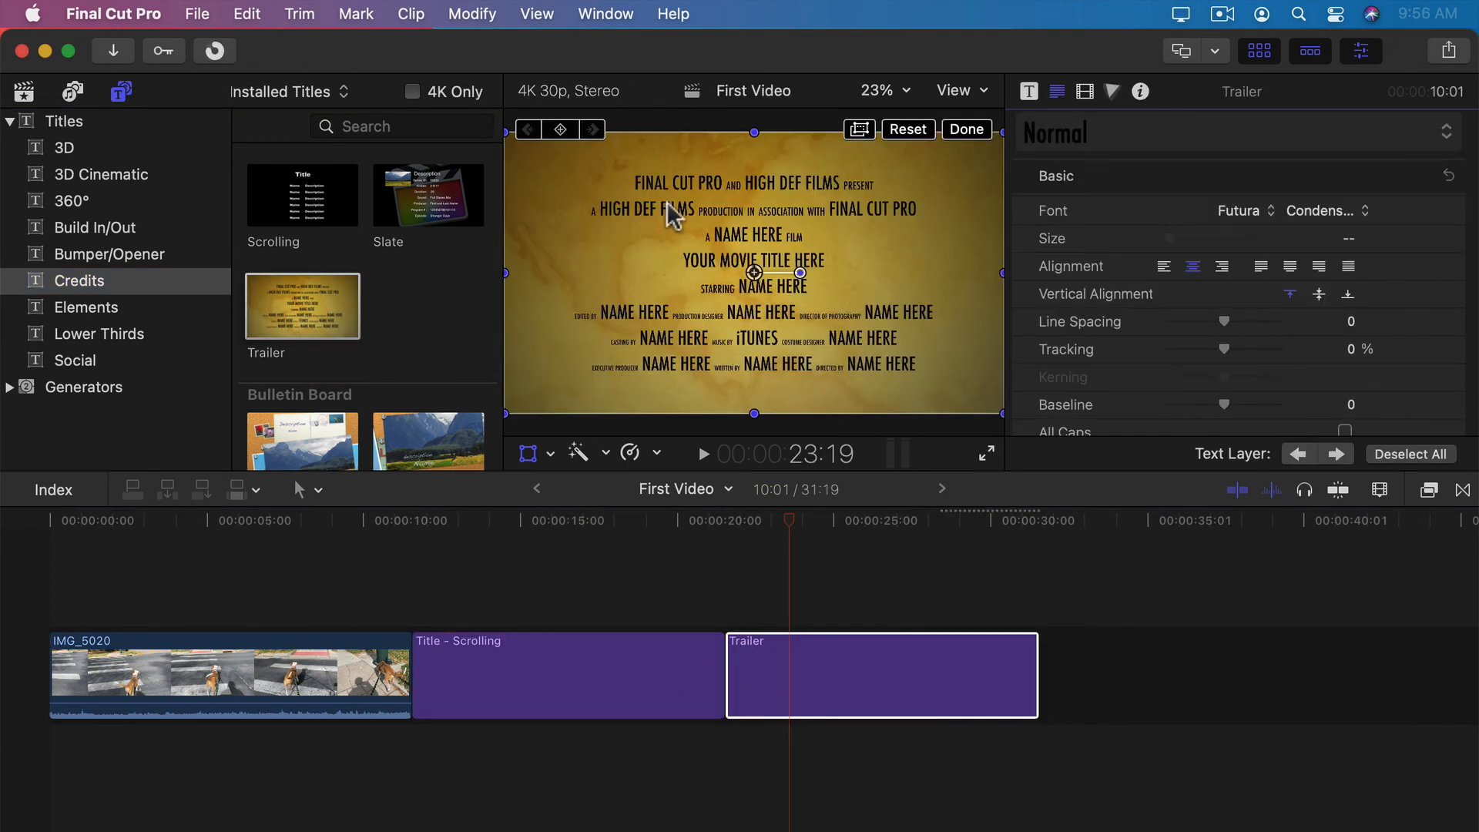
Select words in the Trailer title's production and crew credit lines, finishing on the director's name placeholder
double_click(858, 211)
double_click(899, 311)
double_click(866, 363)
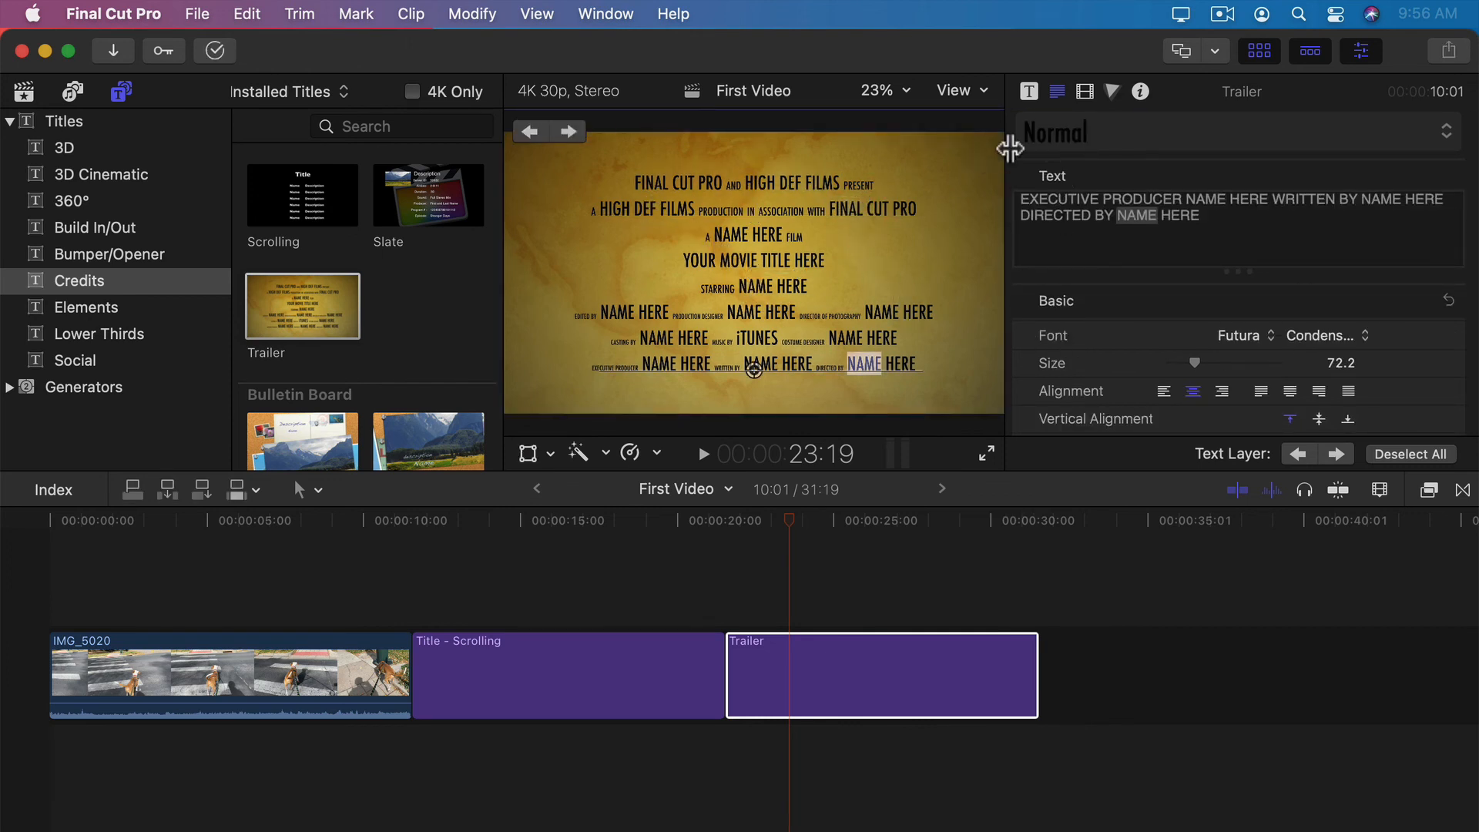
Try the Romance and Travel backgrounds on the Trailer title and set its background to Action
click(1029, 91)
click(1323, 157)
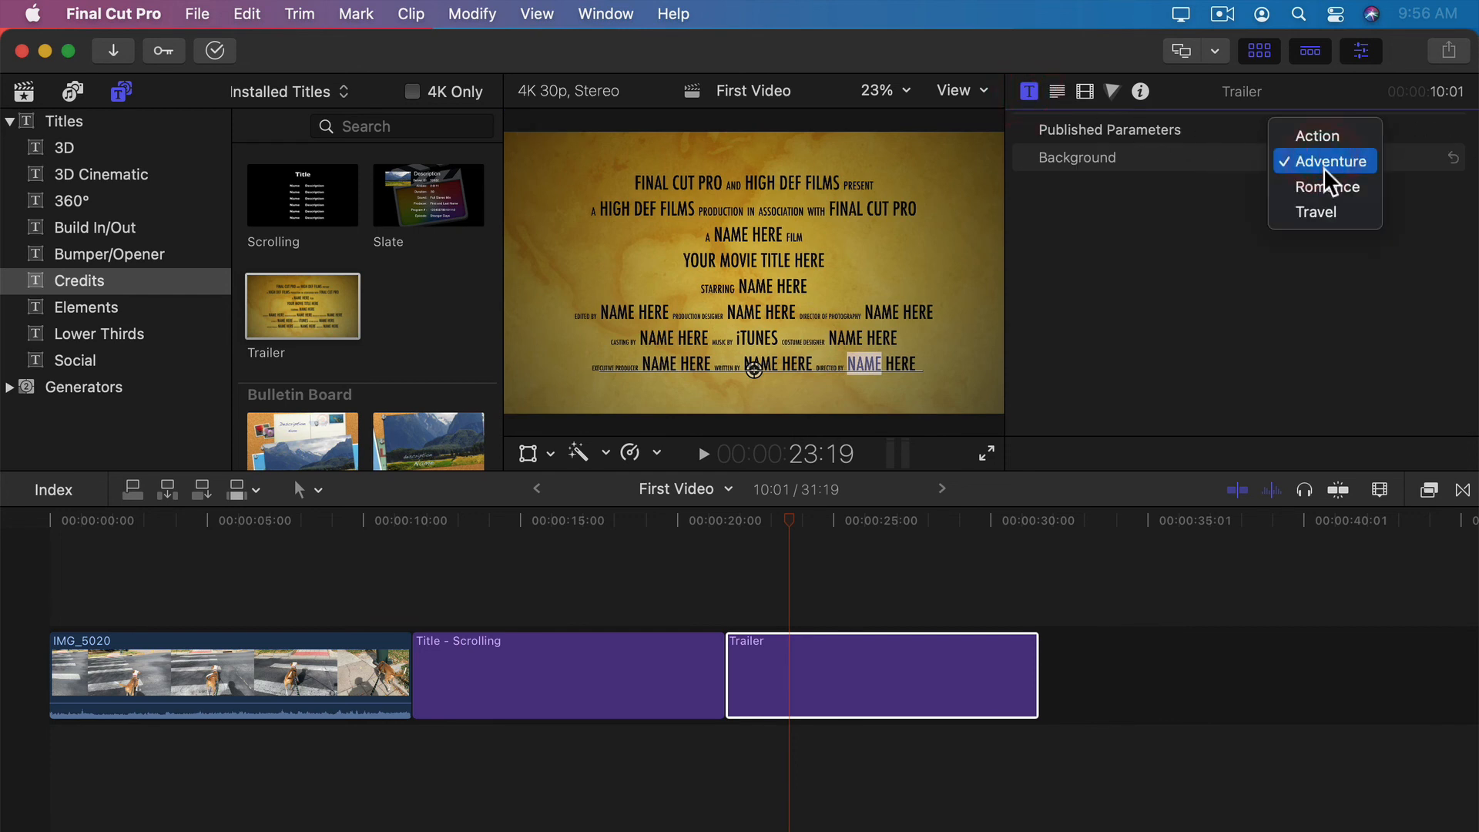
click(1327, 187)
click(1325, 161)
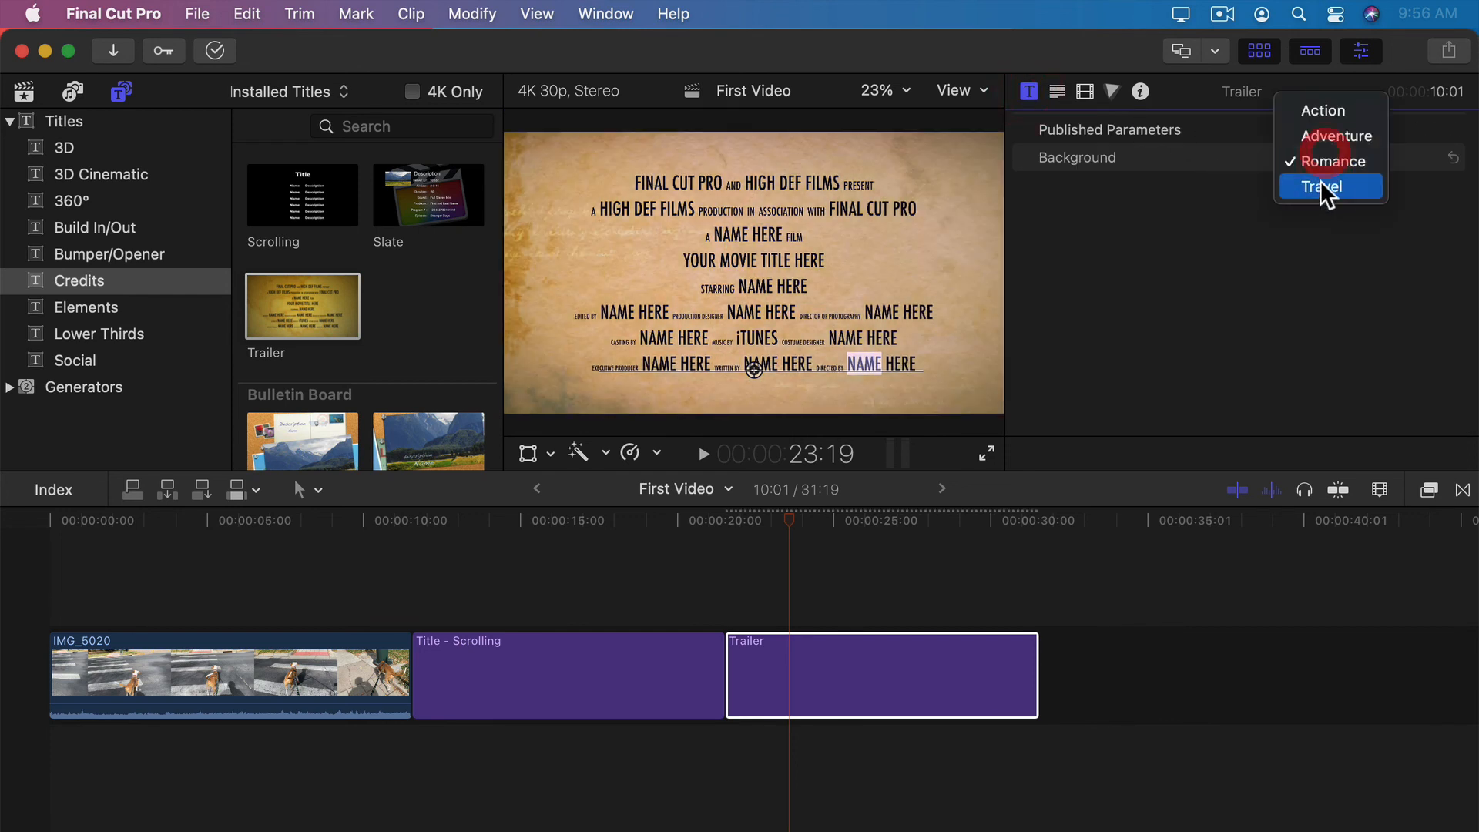
click(1320, 185)
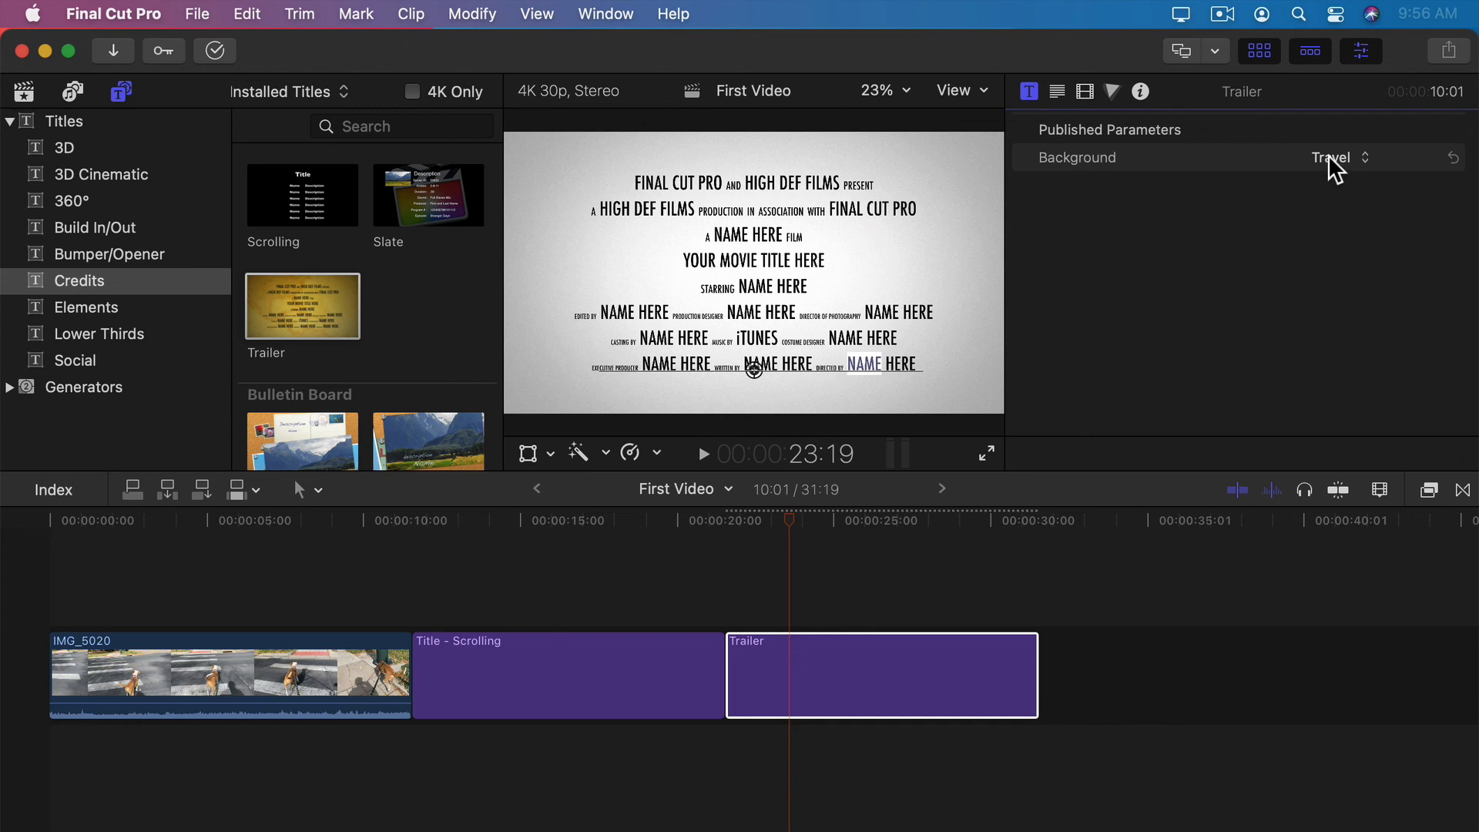
click(1328, 155)
click(1342, 86)
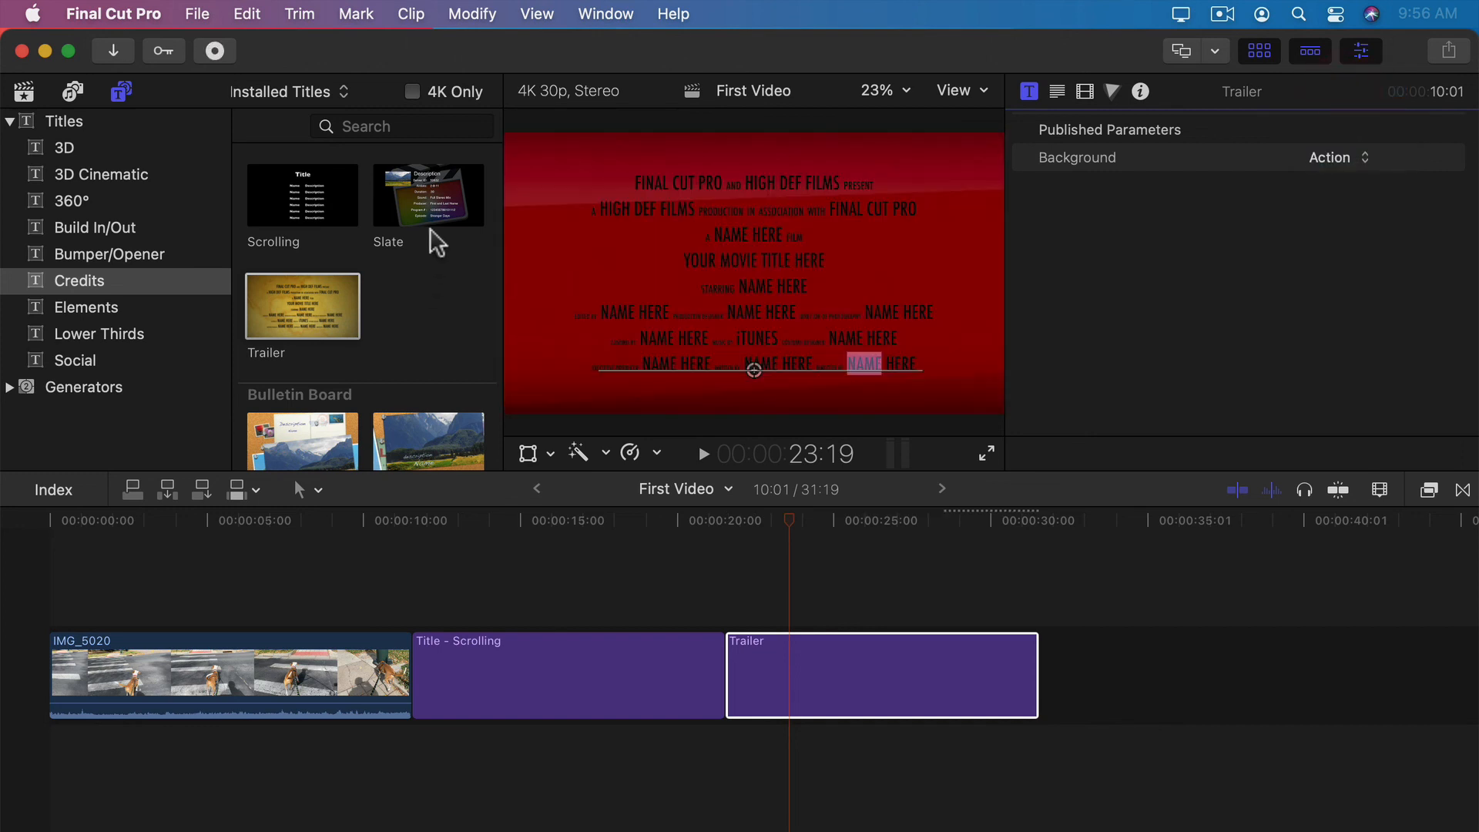